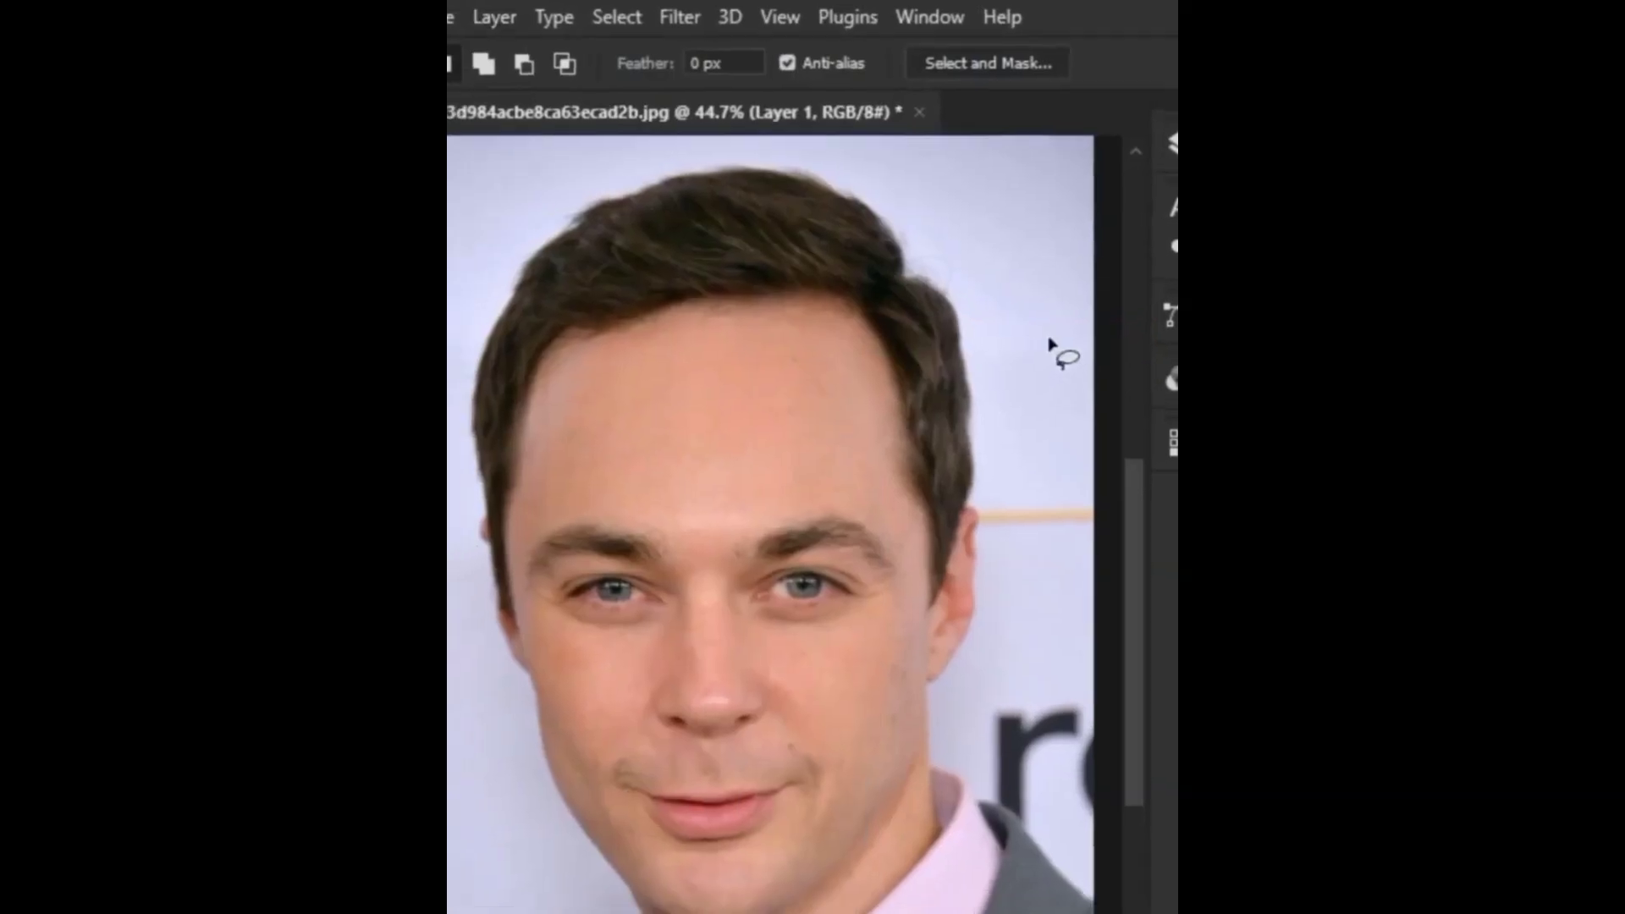
# Warp the hair patch on Layer 1 to pull the hairline down over the forehead, and apply the transform
pyautogui.hotkey('ctrl', 't')
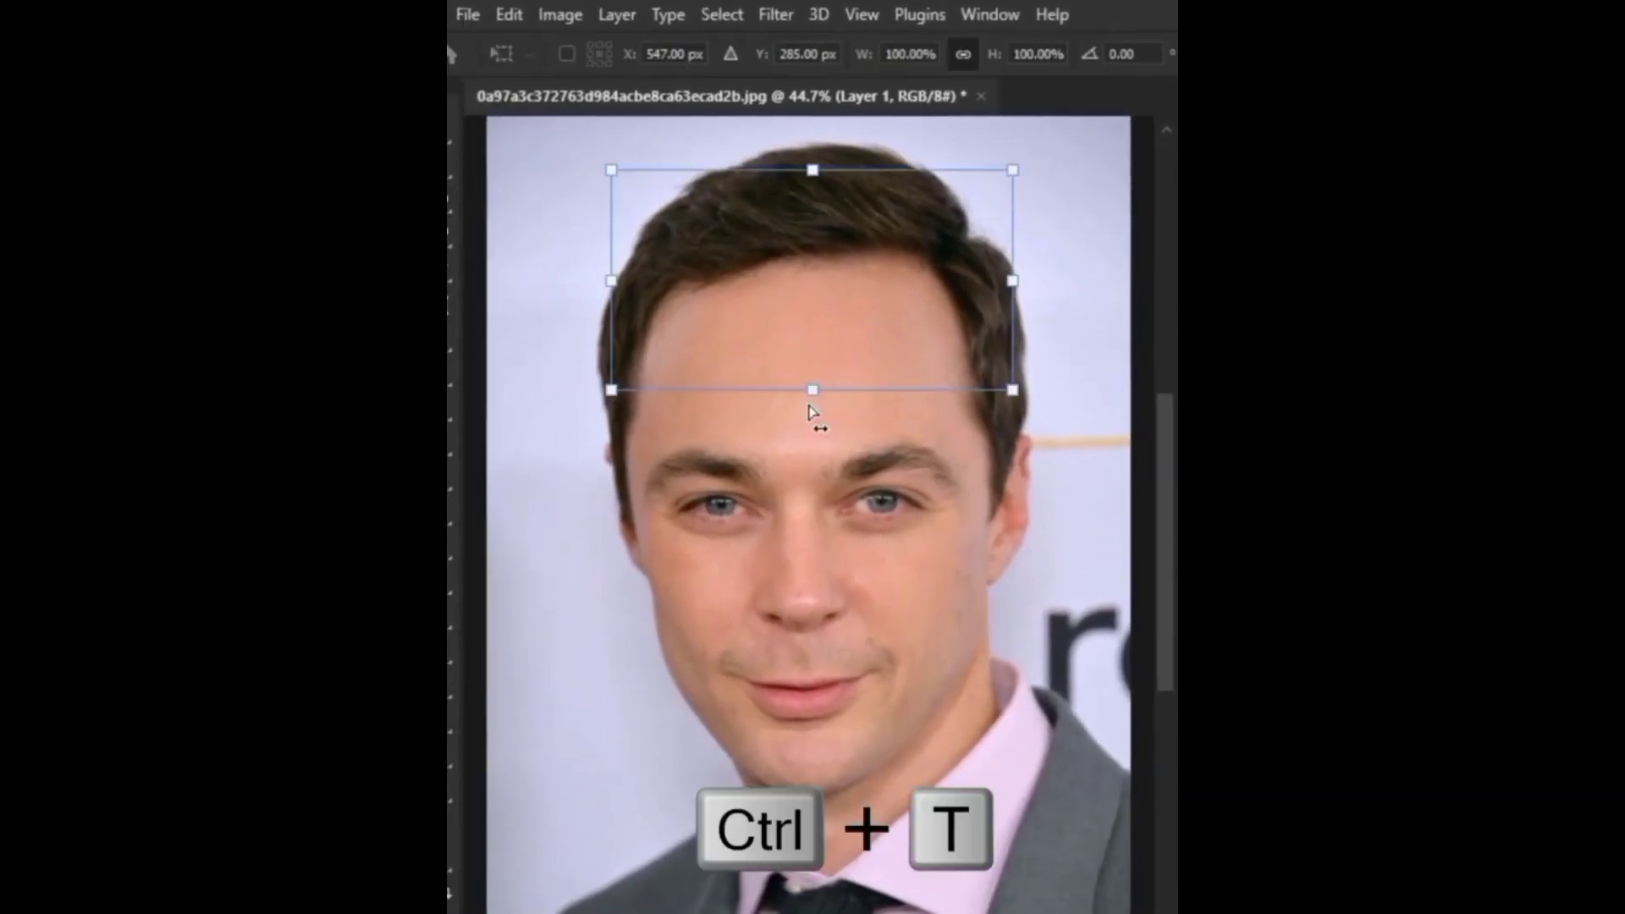
pyautogui.rightClick(776, 249)
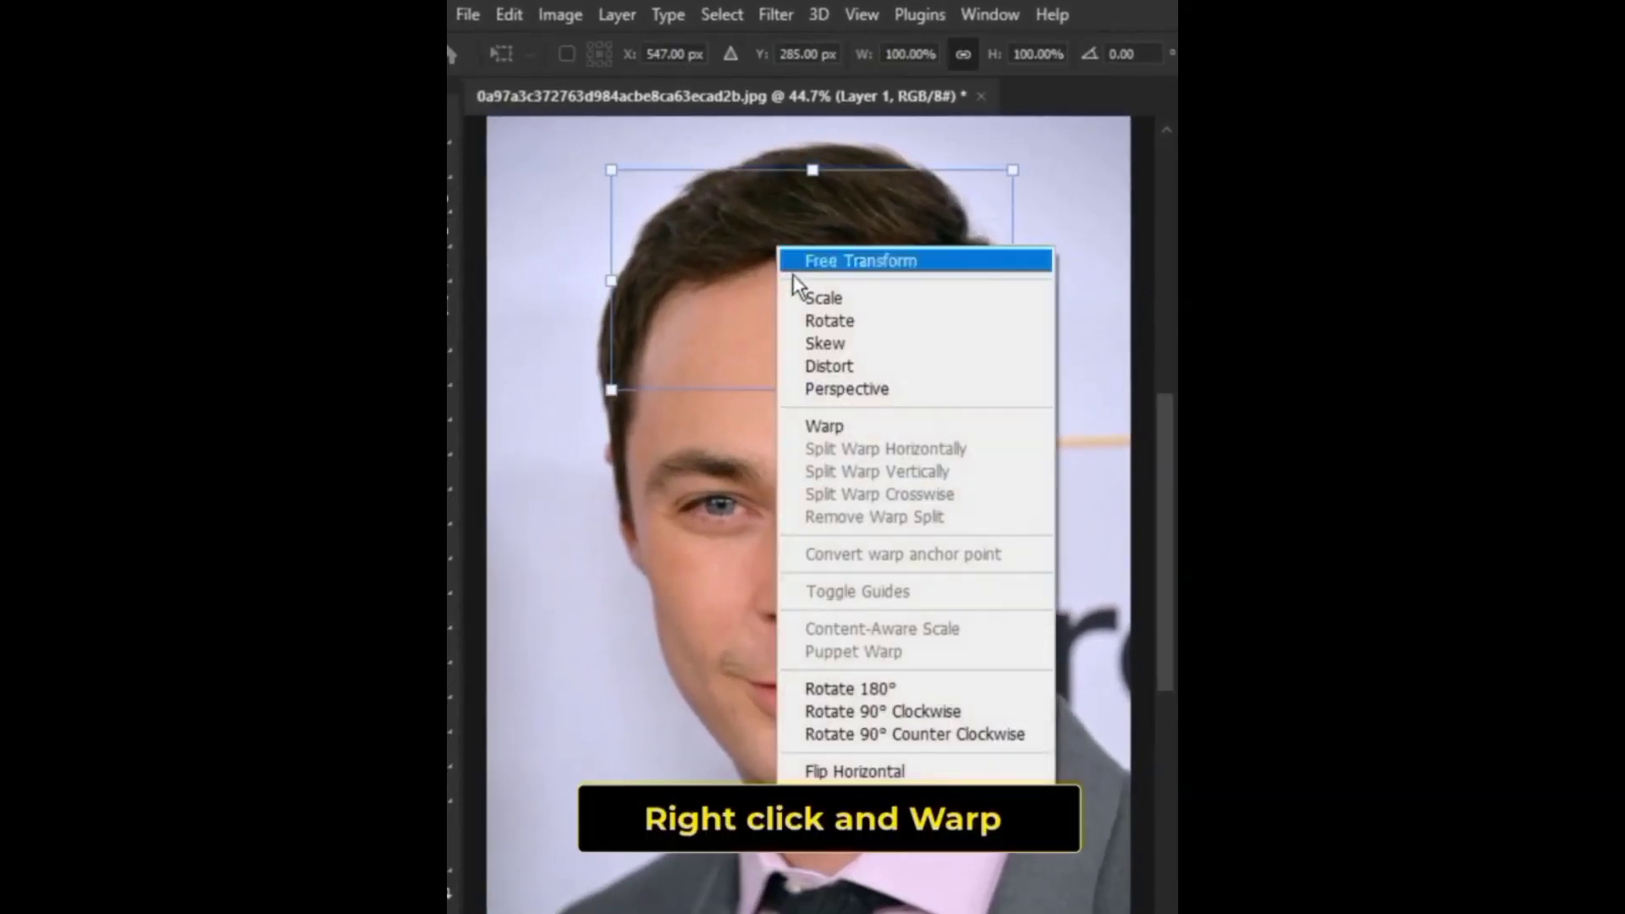
pyautogui.click(859, 428)
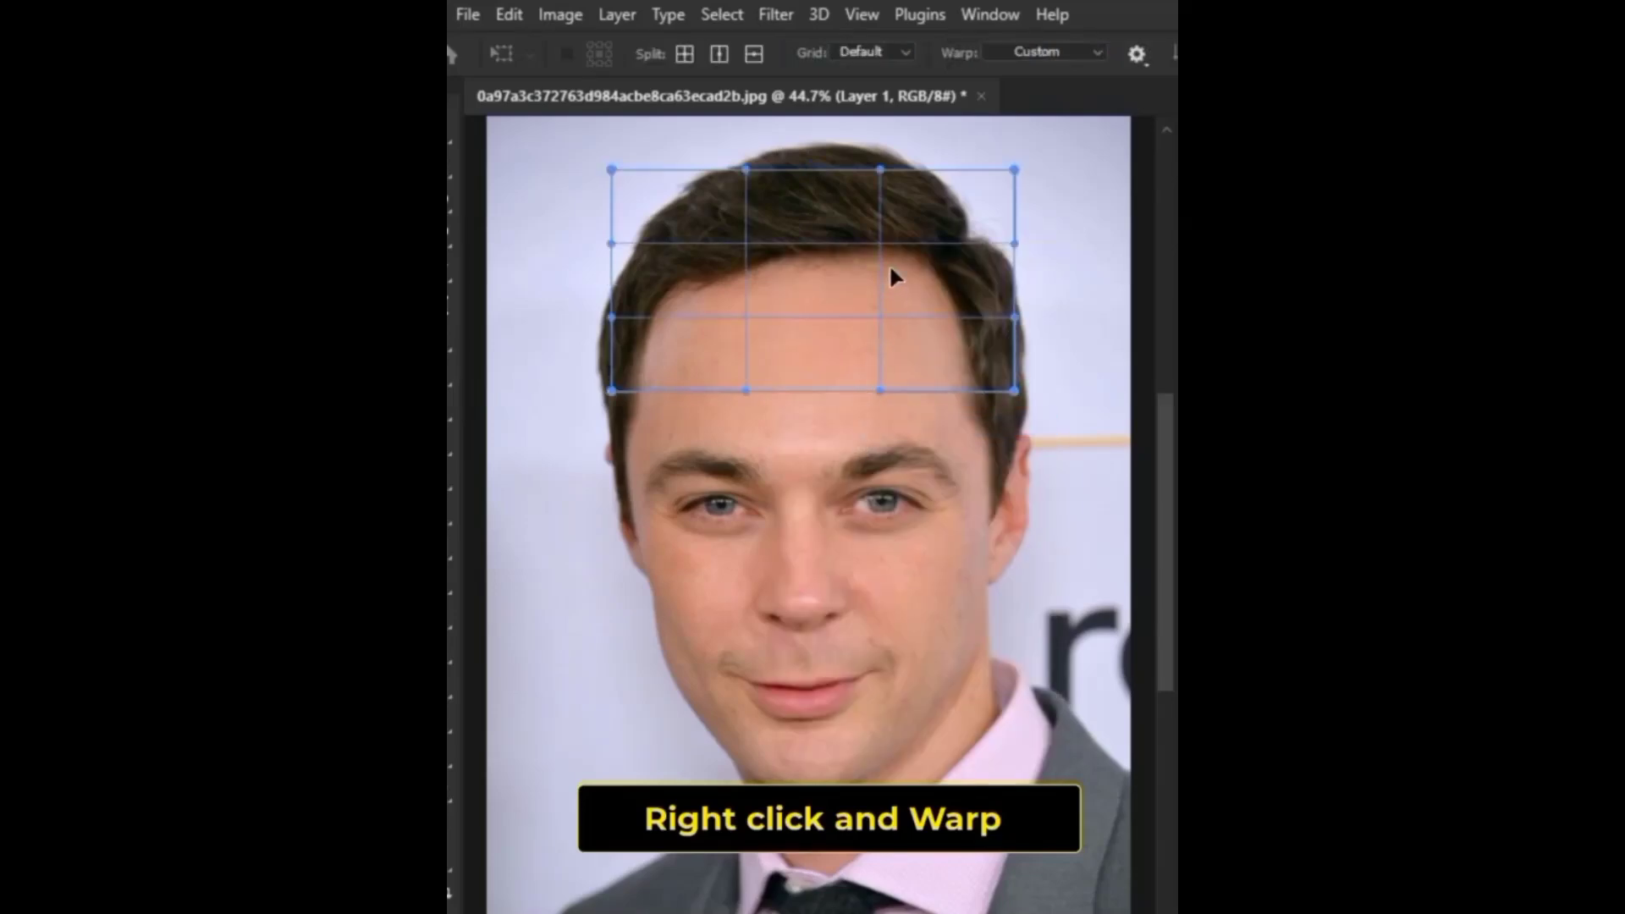
pyautogui.moveTo(893, 275); pyautogui.dragTo(898, 307)
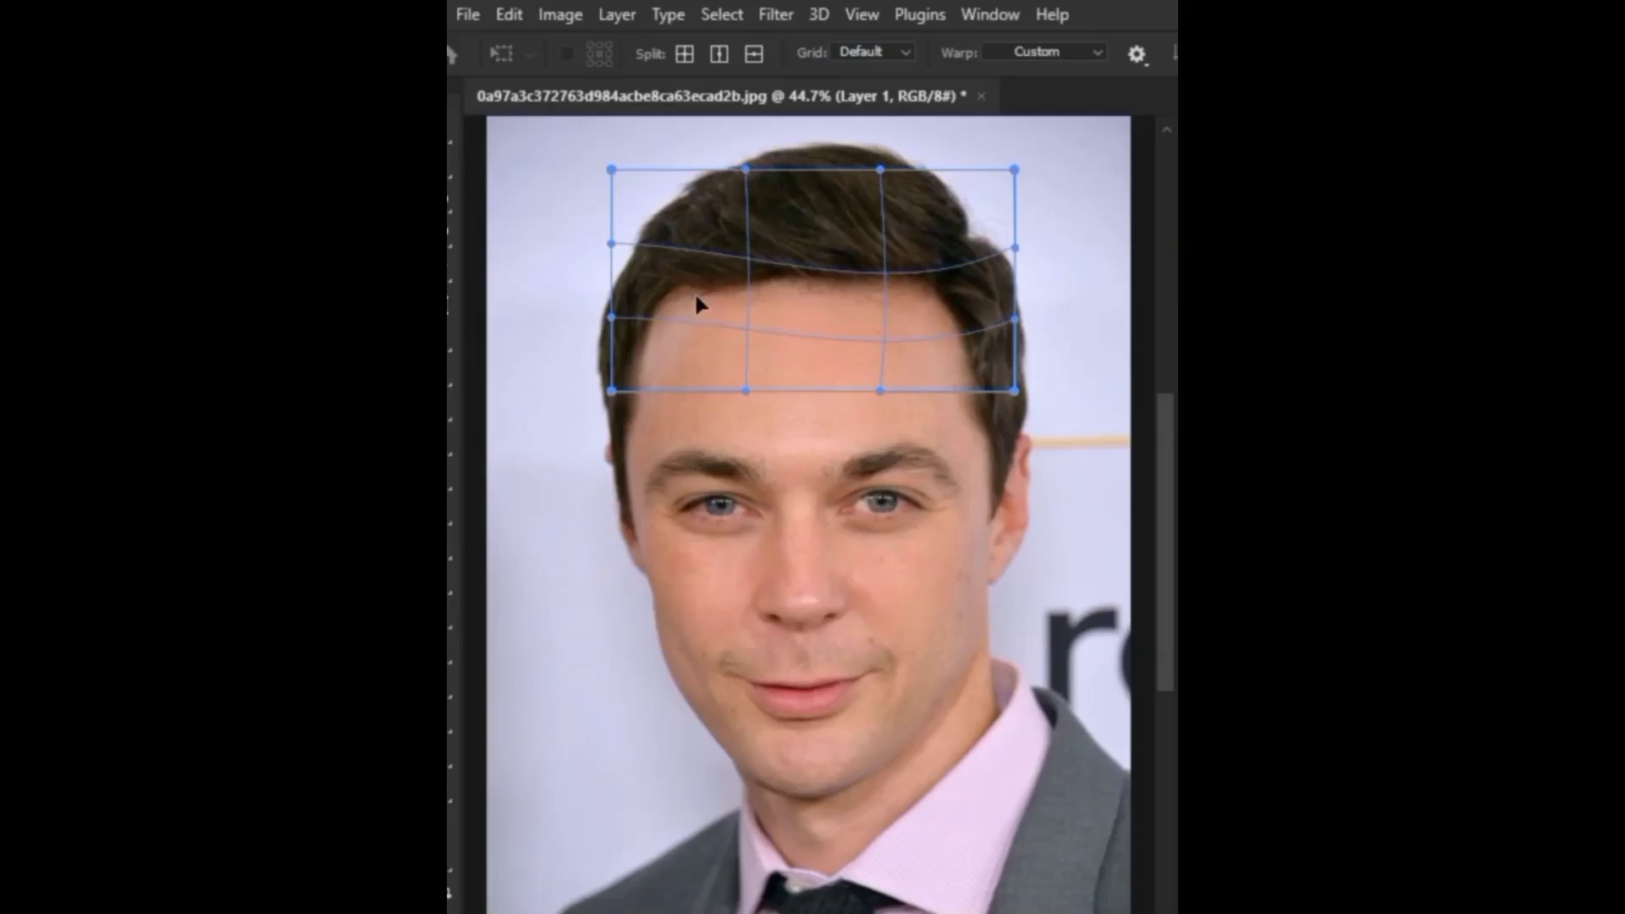
pyautogui.moveTo(699, 305); pyautogui.dragTo(679, 335)
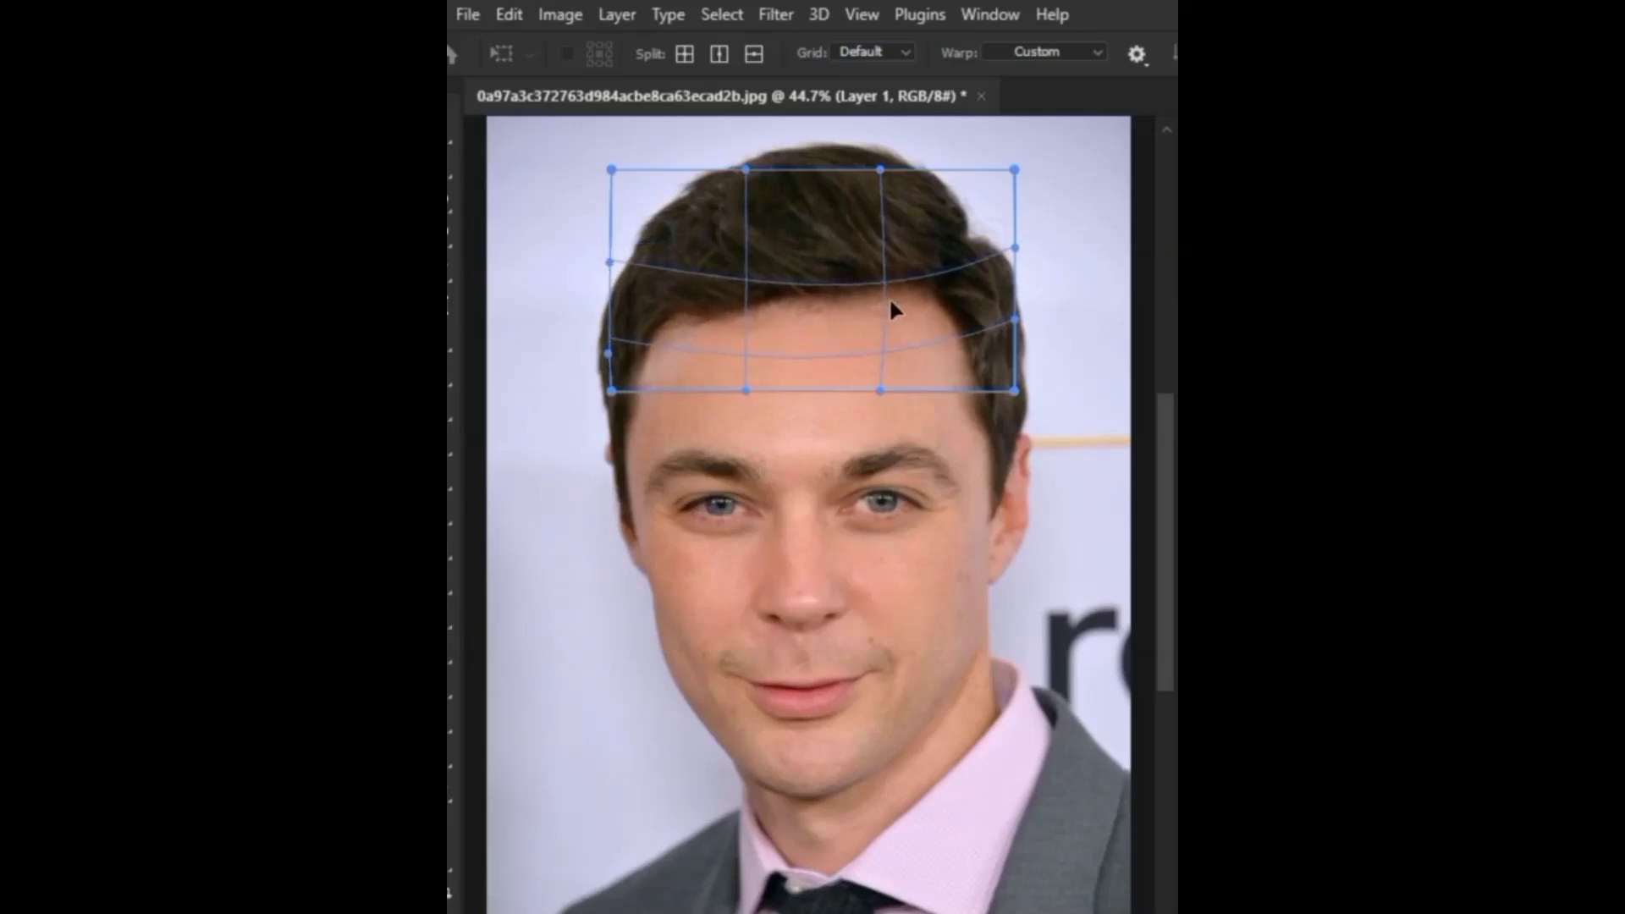
pyautogui.moveTo(893, 311); pyautogui.dragTo(921, 316)
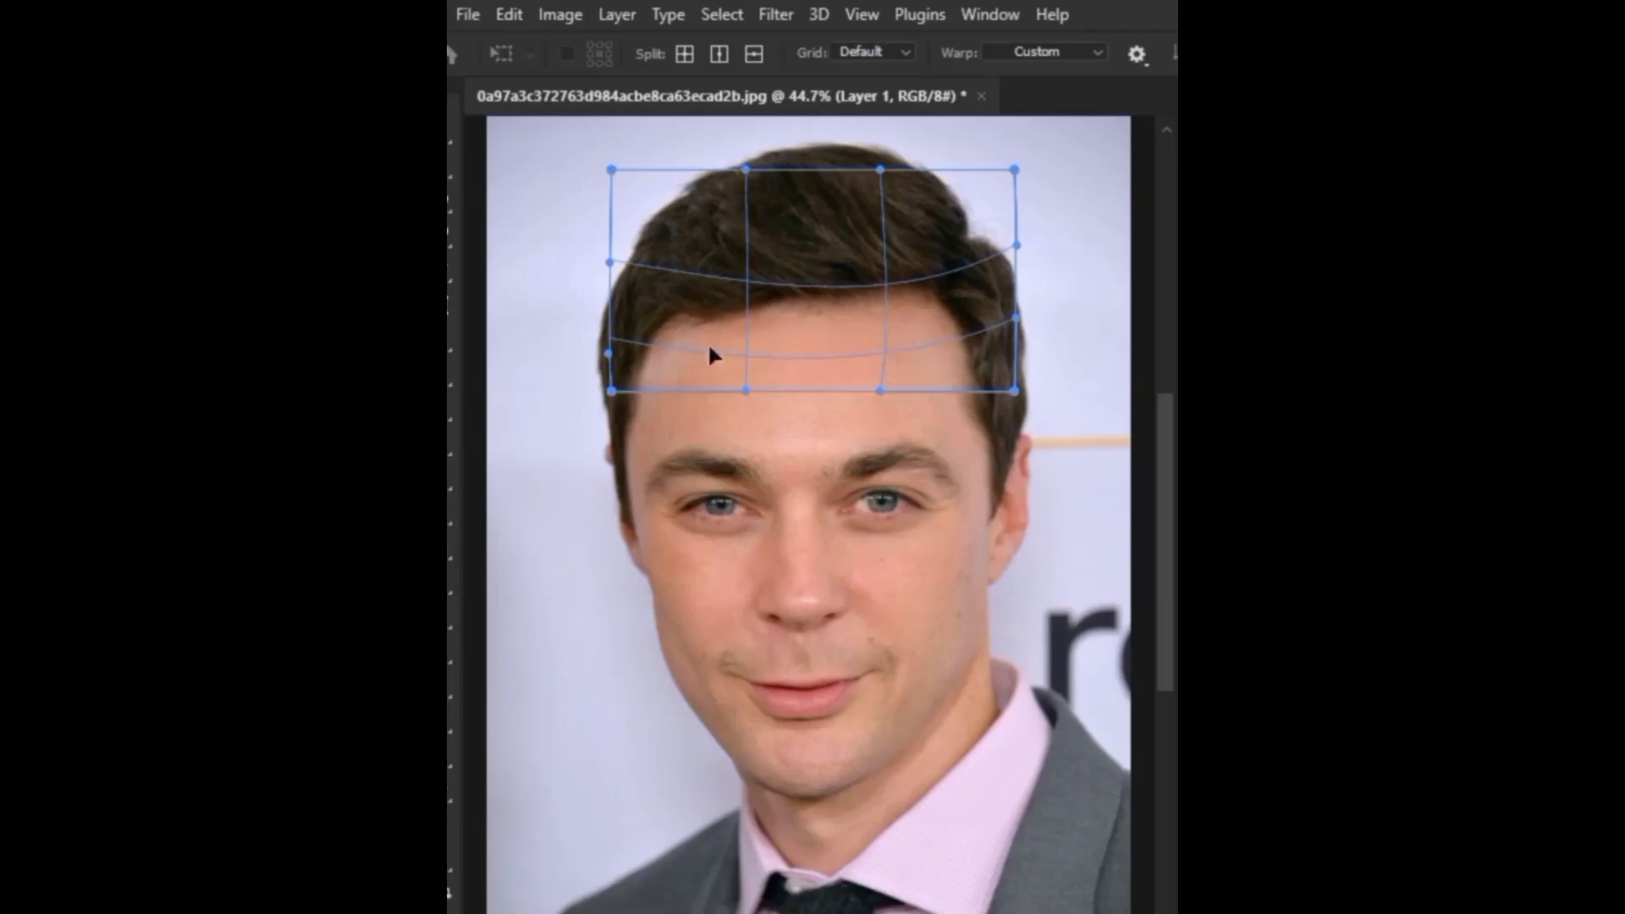
pyautogui.moveTo(675, 341); pyautogui.dragTo(674, 345)
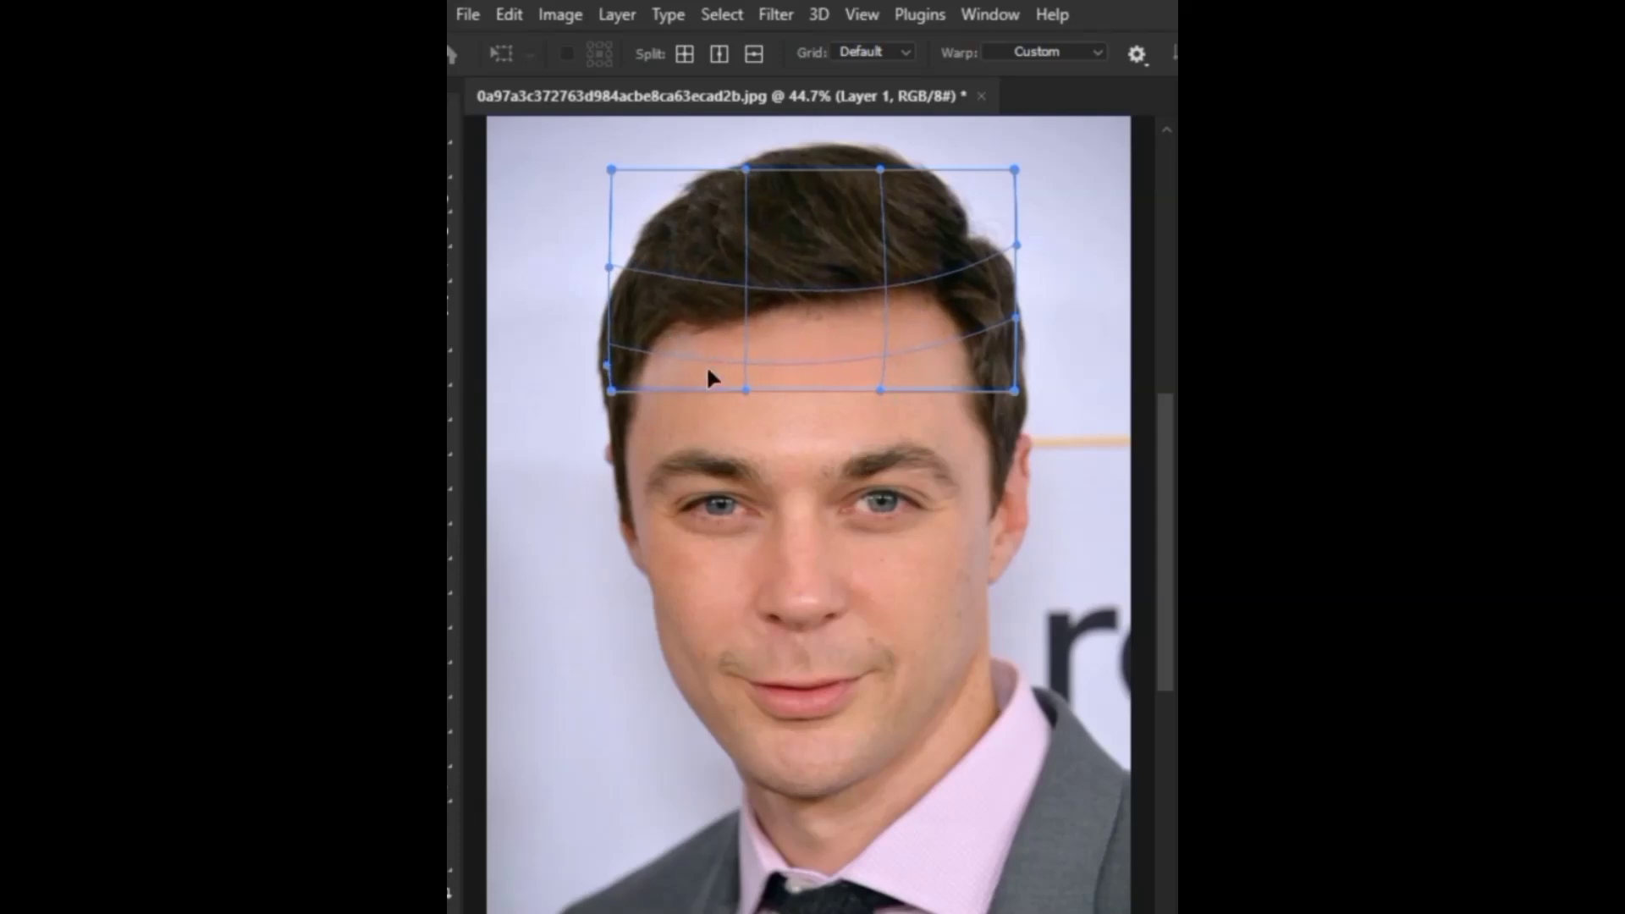
pyautogui.press('Return')
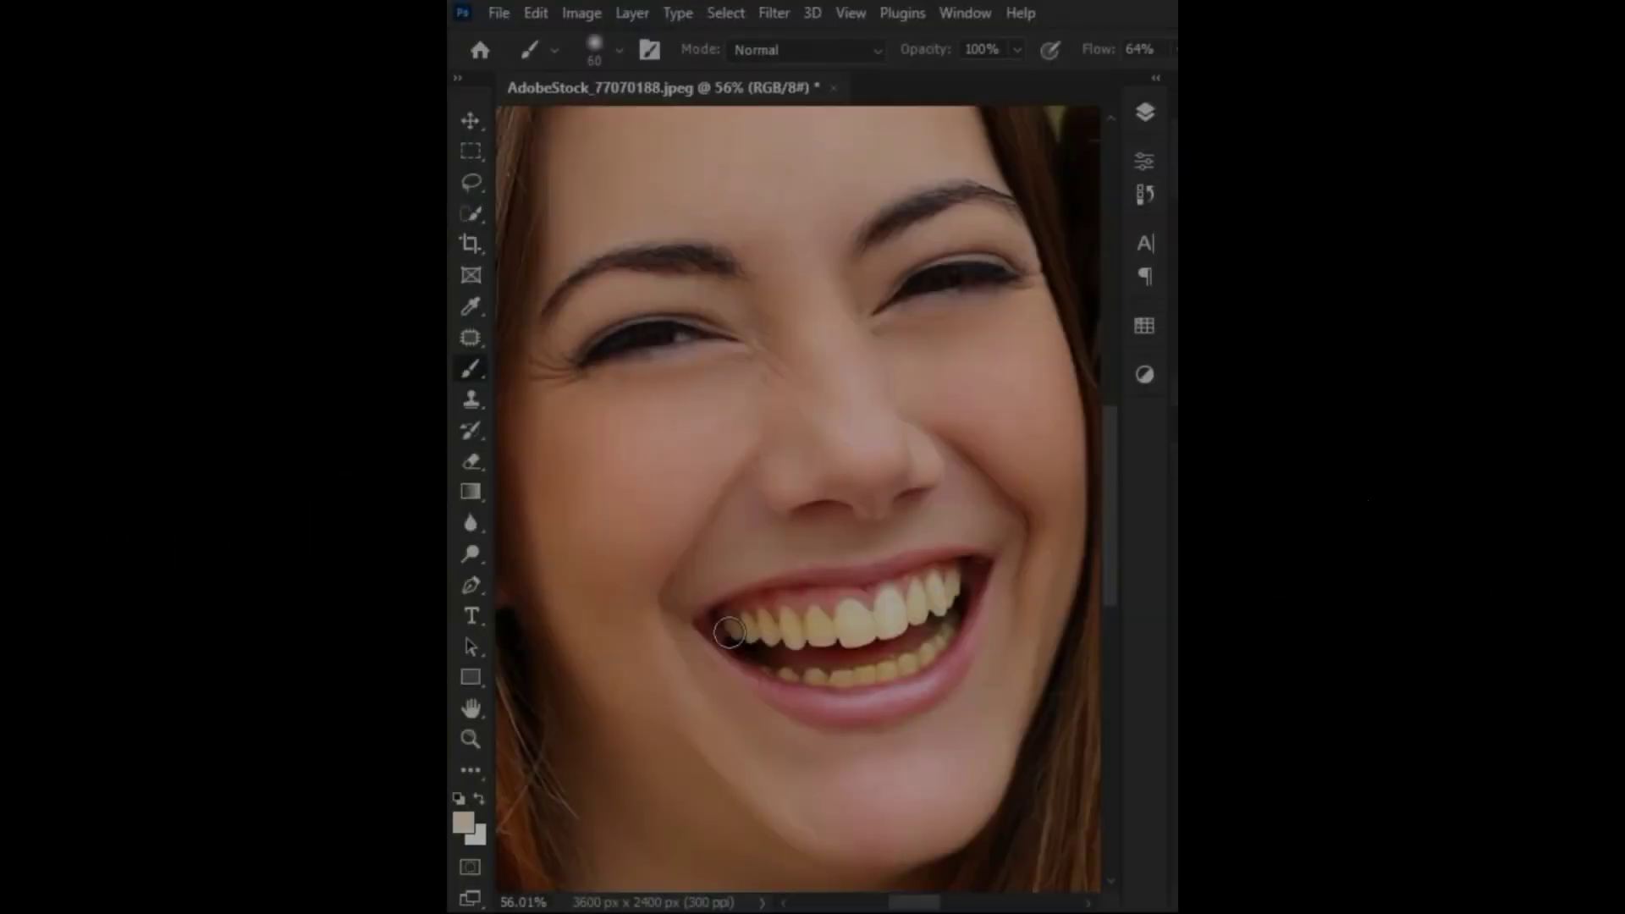
# Try to whiten the upper and lower teeth by painting over them with a cream brush
pyautogui.moveTo(715, 630); pyautogui.dragTo(951, 593)
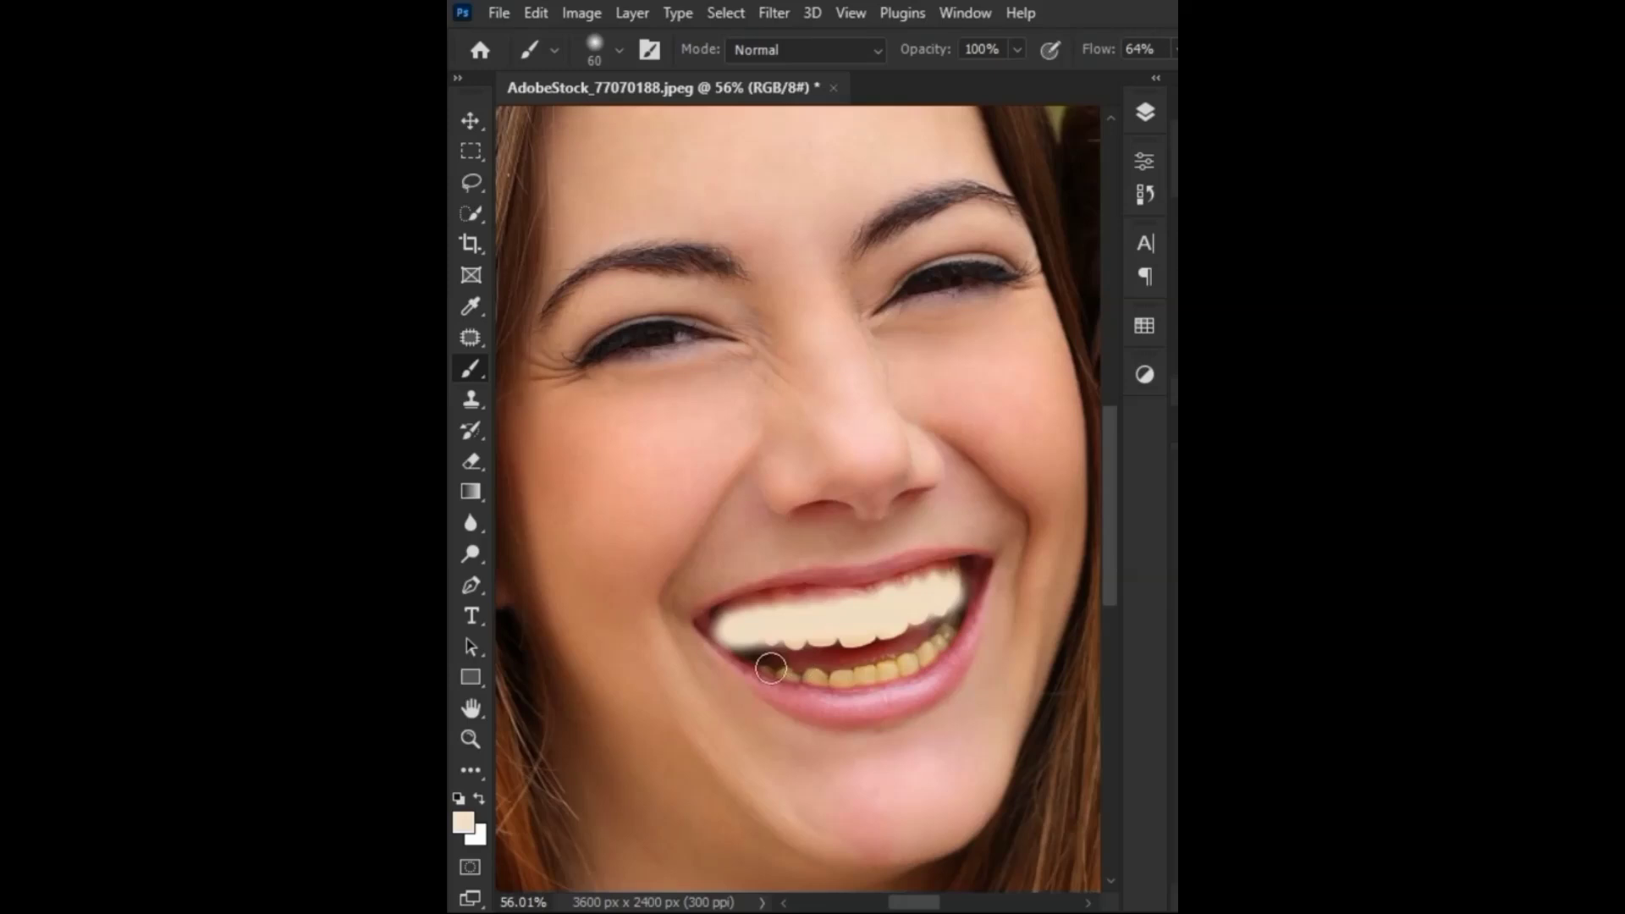
pyautogui.moveTo(770, 668)
pyautogui.mouseDown()
pyautogui.moveTo(899, 665)
pyautogui.moveTo(967, 626)
pyautogui.mouseUp()
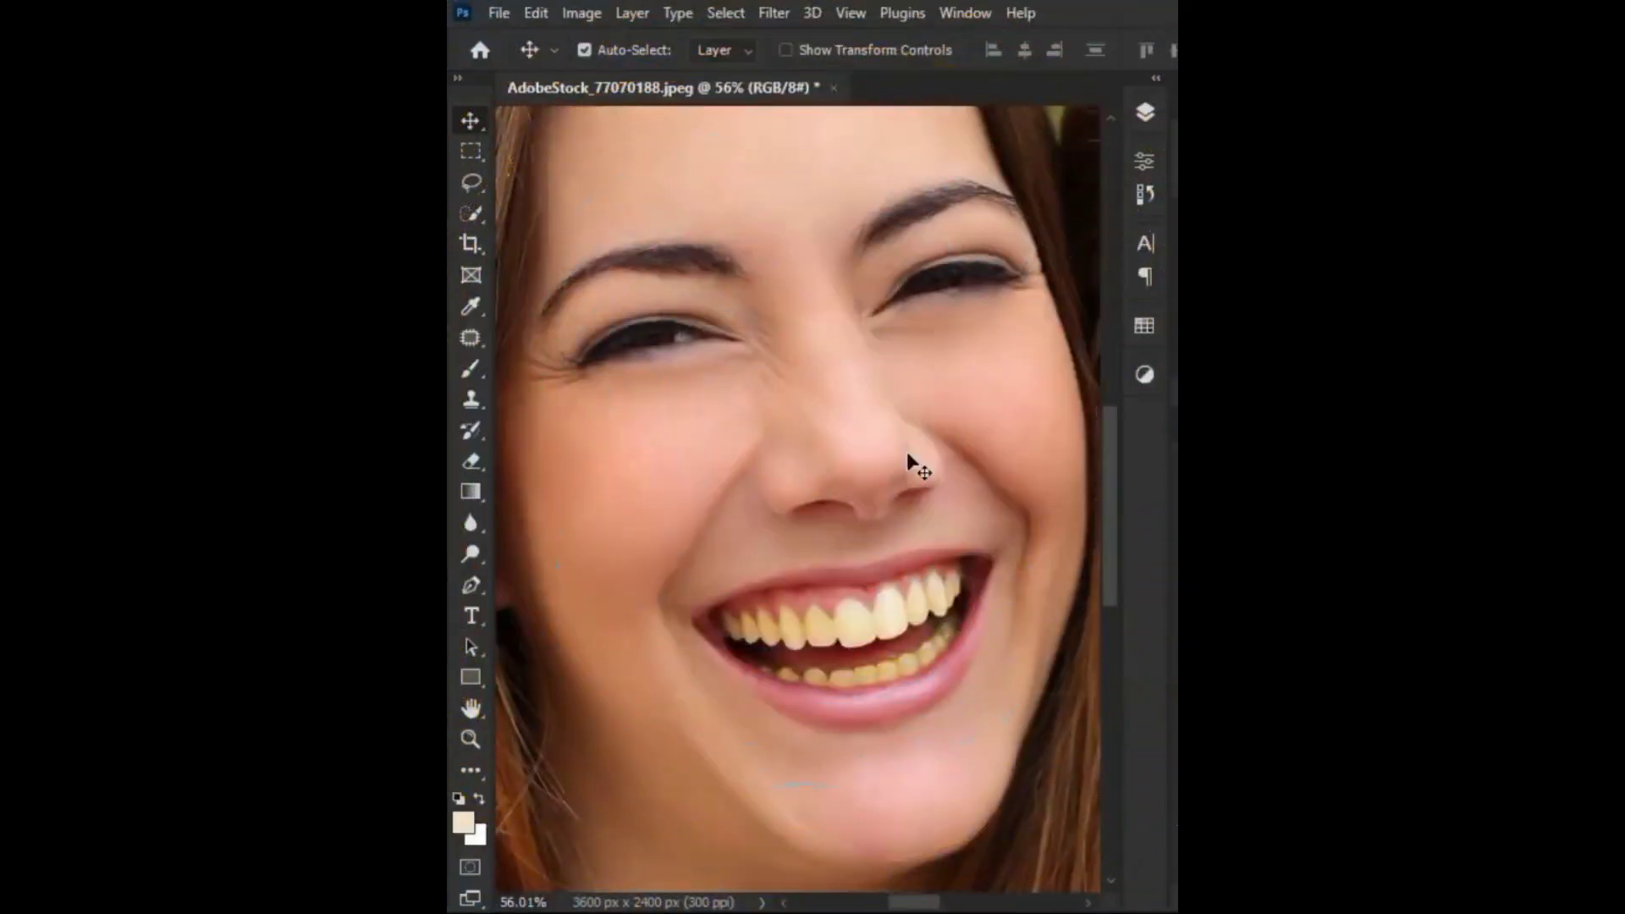
# Select the teeth with a freehand Lasso outline inside the lips and add a Hue/Saturation adjustment layer for them
pyautogui.moveTo(470, 193); pyautogui.dragTo(577, 181)
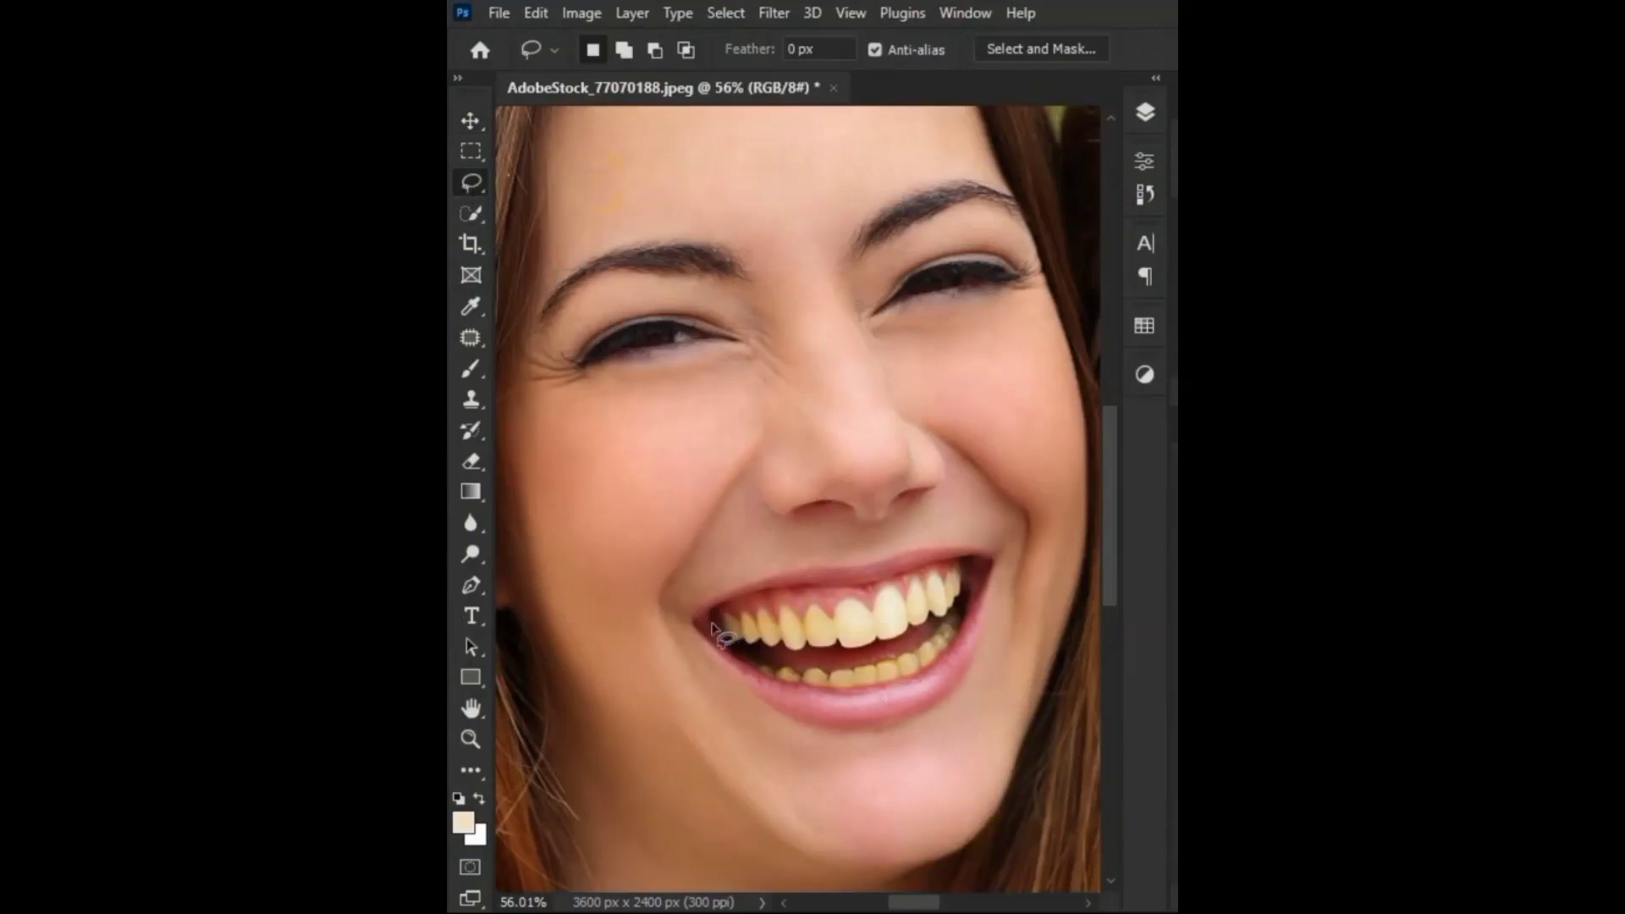
pyautogui.moveTo(713, 611); pyautogui.dragTo(828, 599)
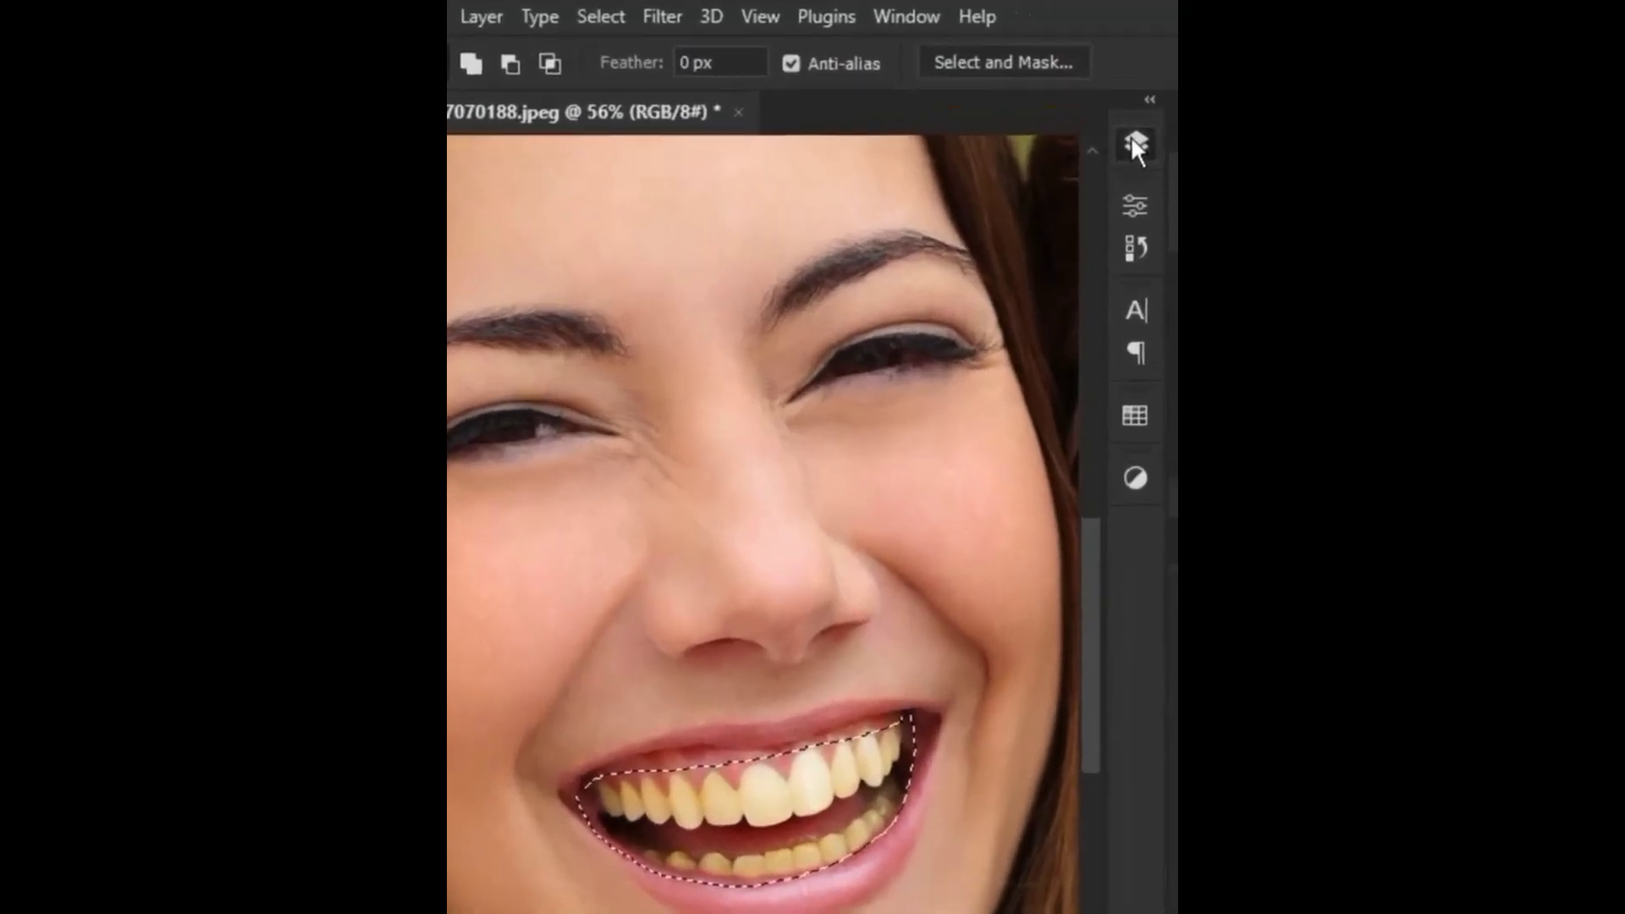
pyautogui.click(1134, 146)
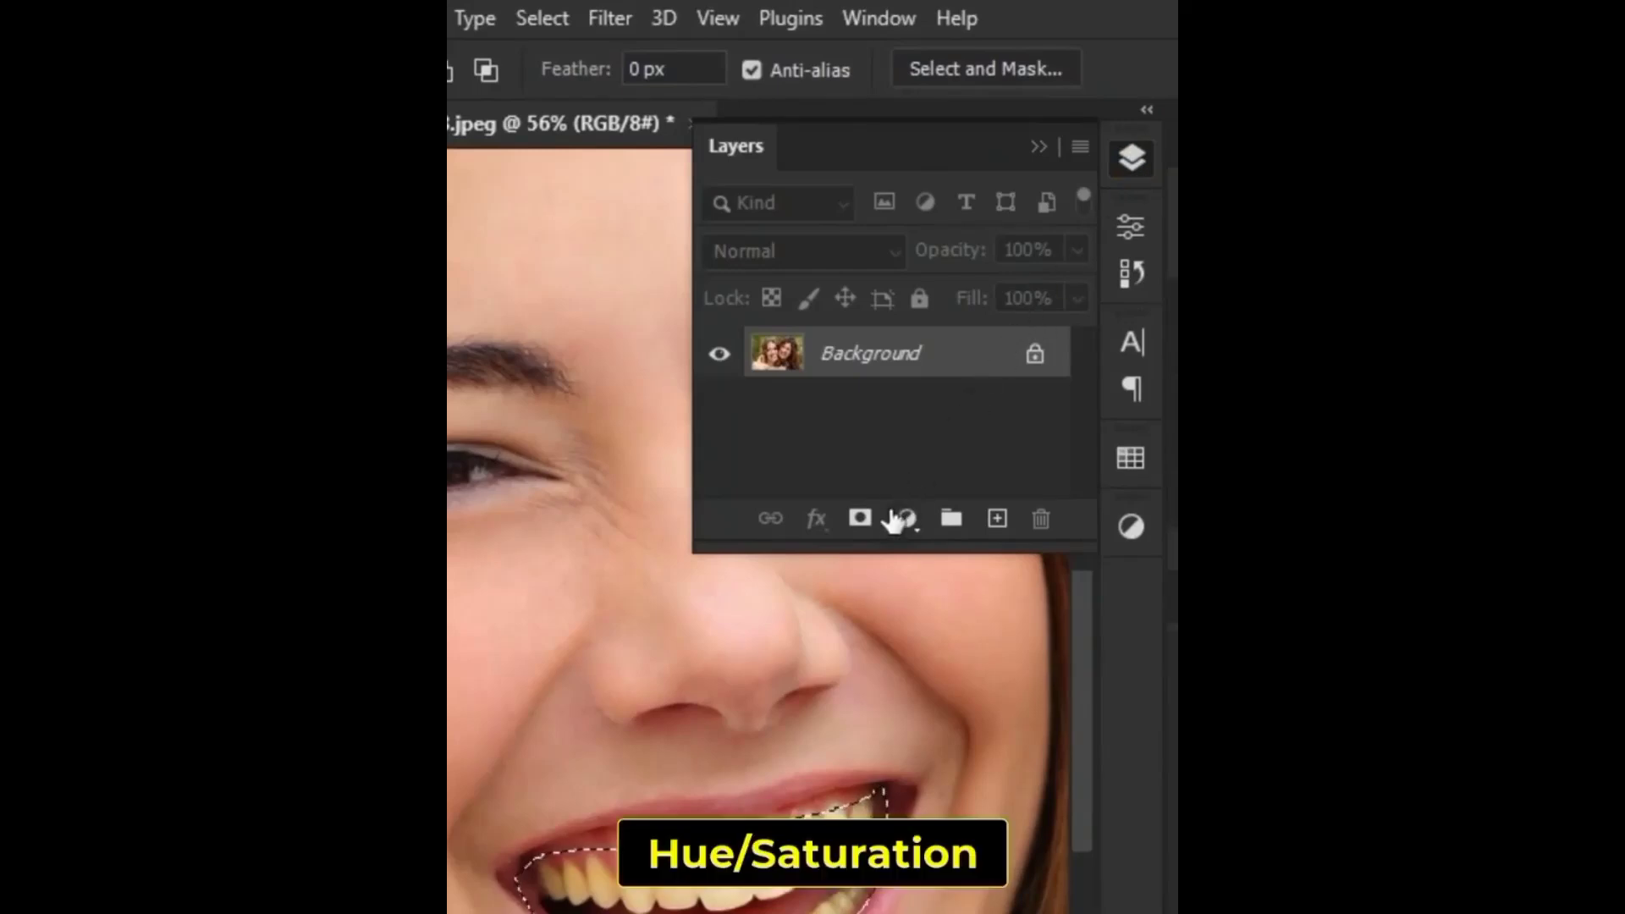
pyautogui.click(926, 480)
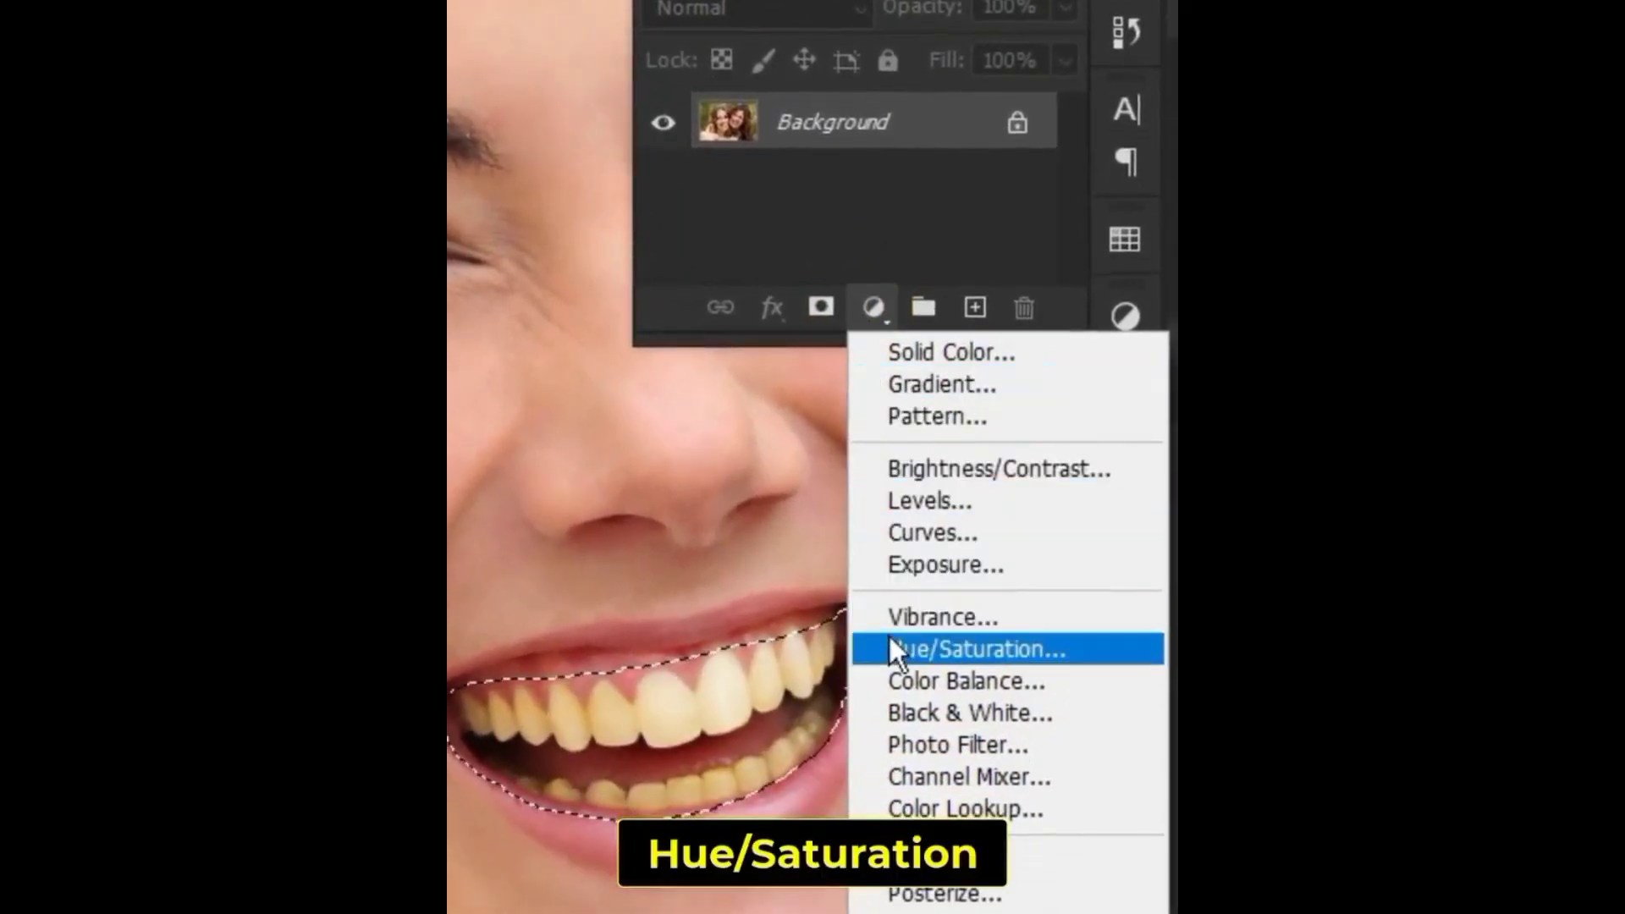
pyautogui.click(891, 649)
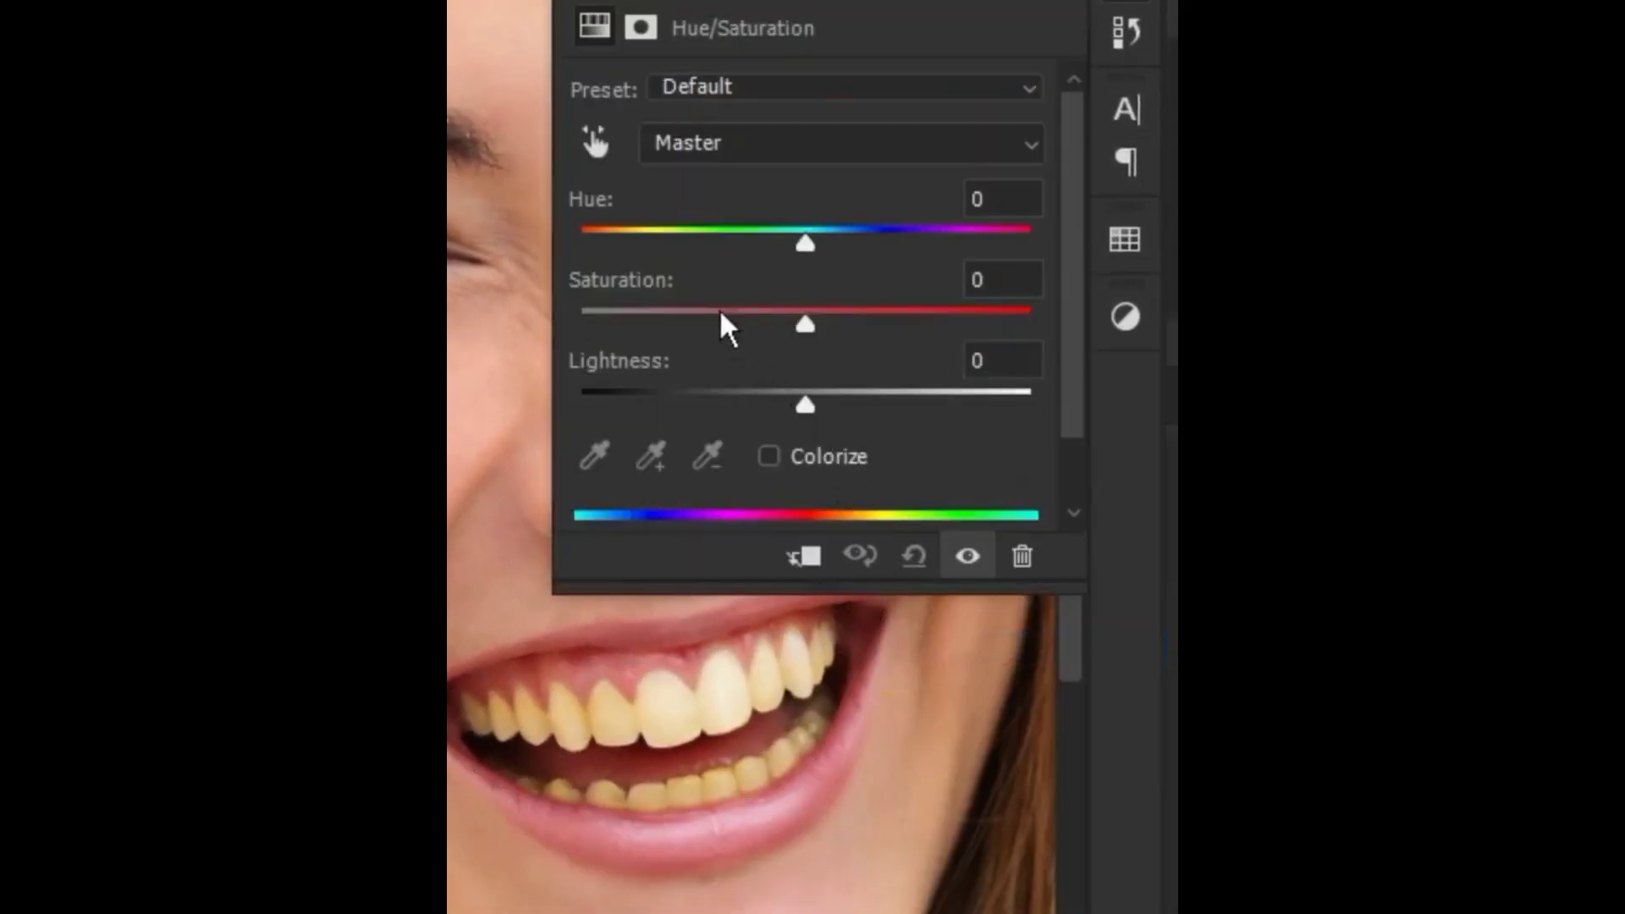
# Set the Yellows range of the Hue/Saturation adjustment to saturation -100 and lightness +71
pyautogui.click(690, 144)
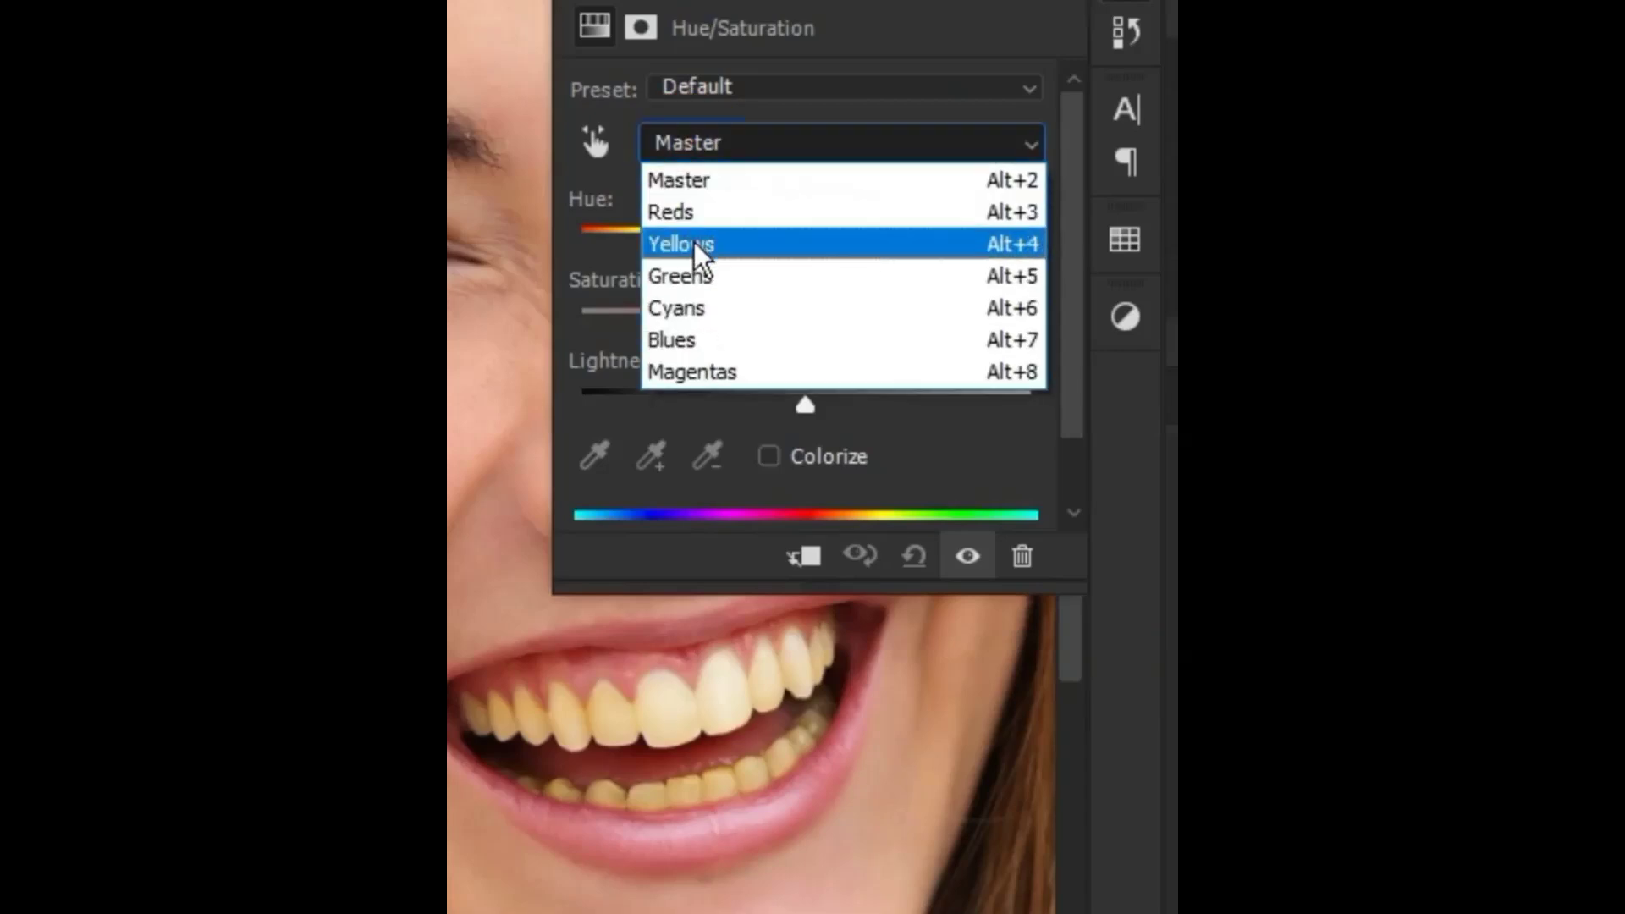
pyautogui.click(738, 247)
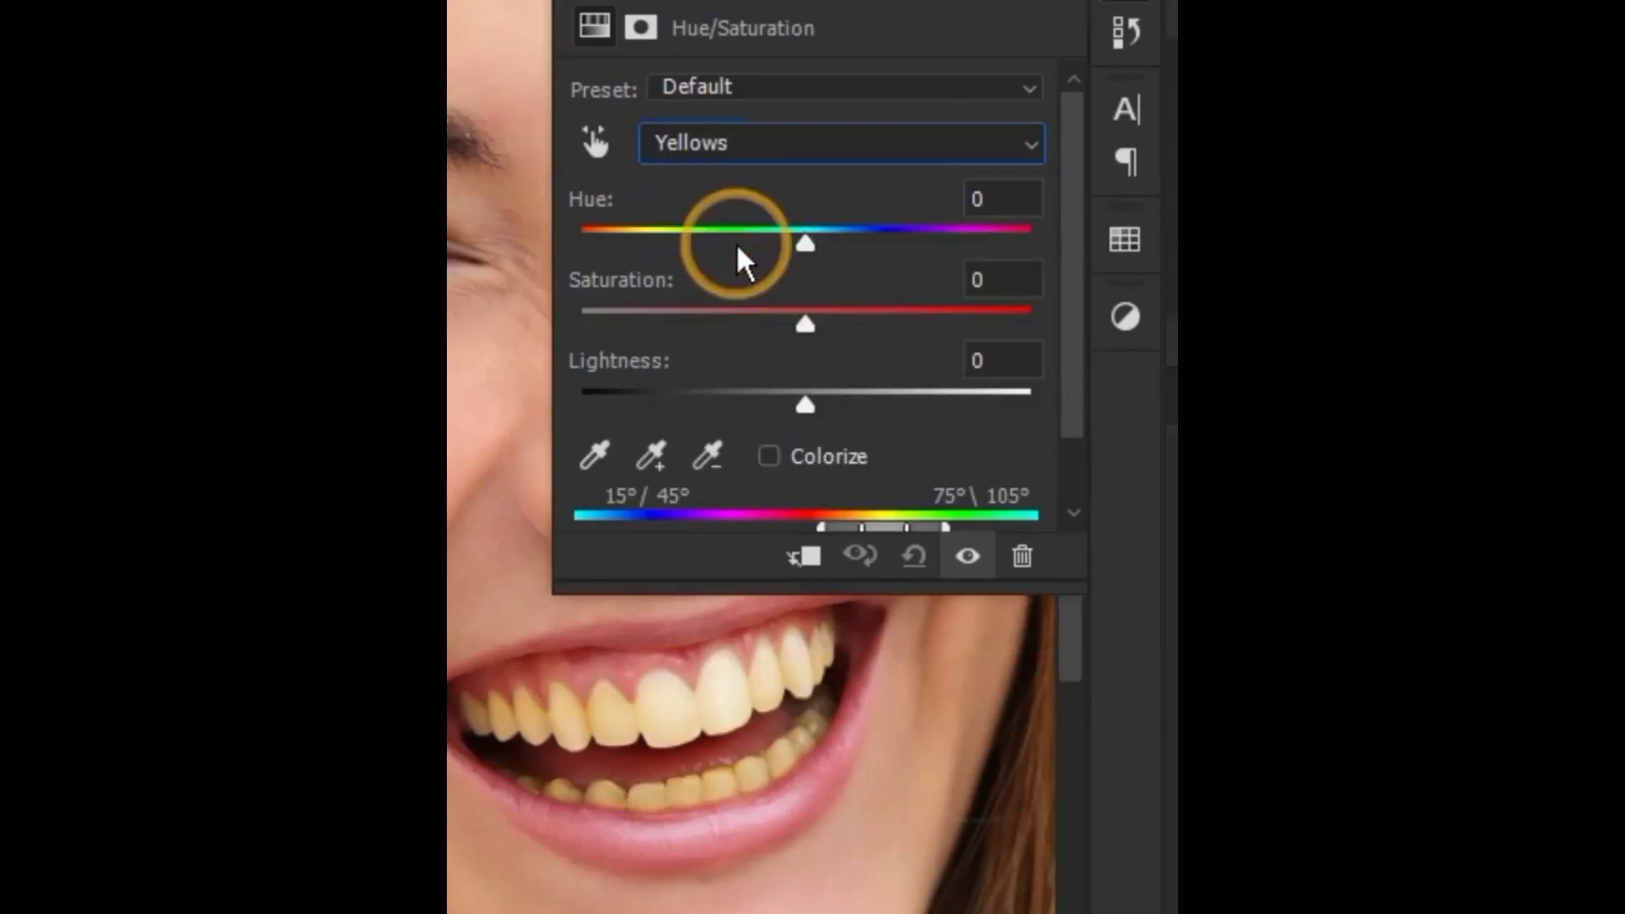
pyautogui.moveTo(807, 325); pyautogui.dragTo(461, 344)
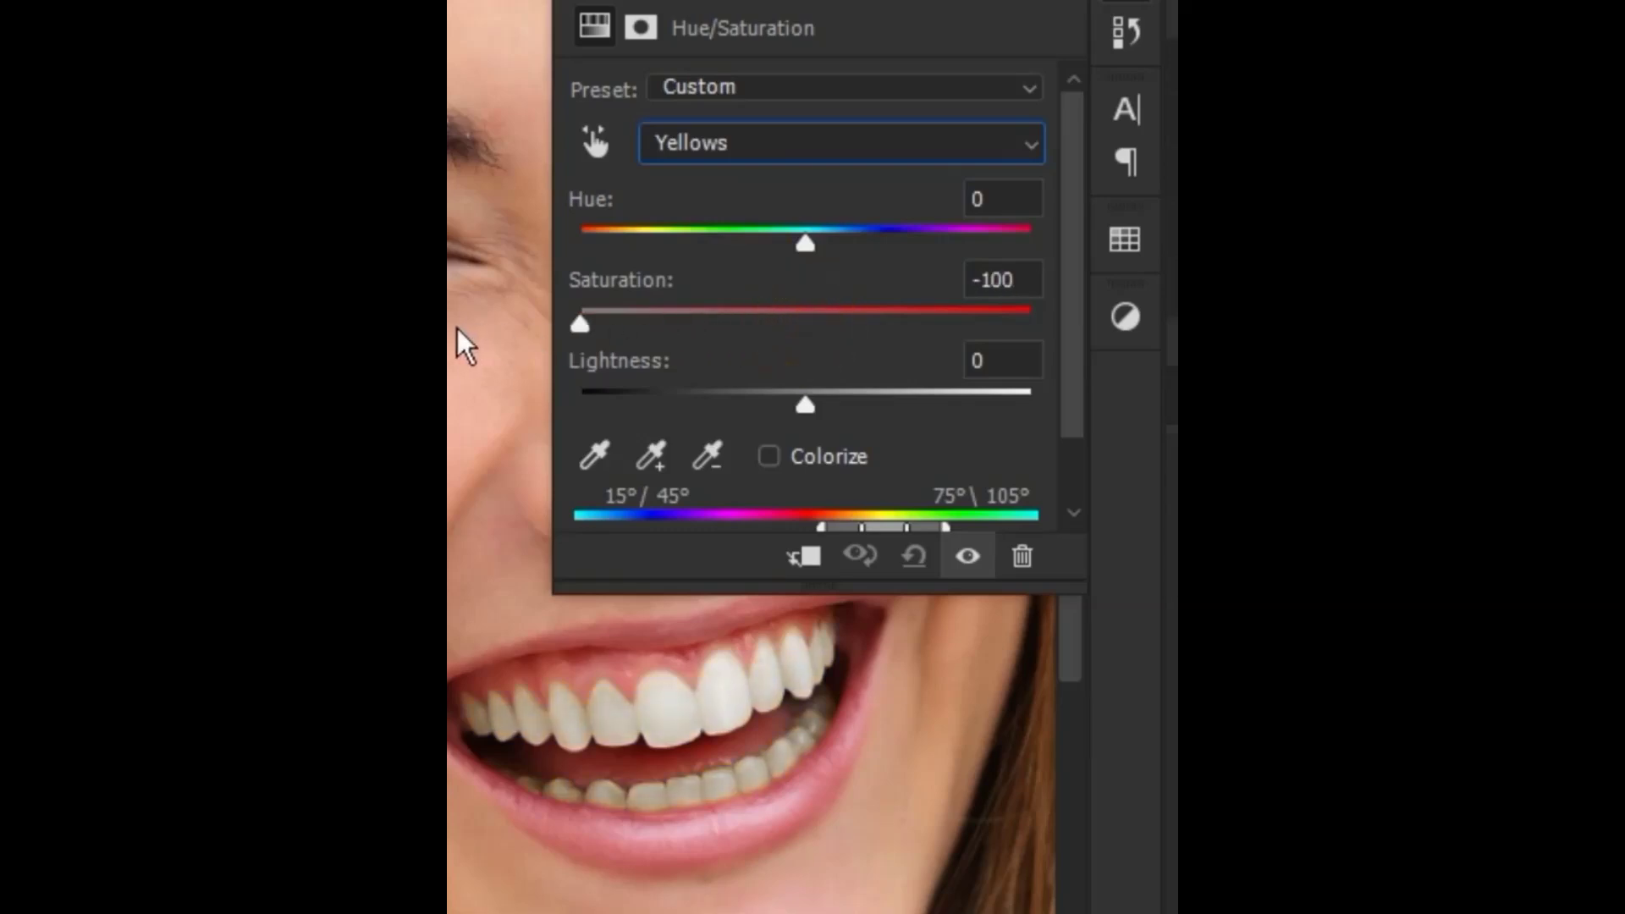
pyautogui.moveTo(801, 408); pyautogui.dragTo(973, 420)
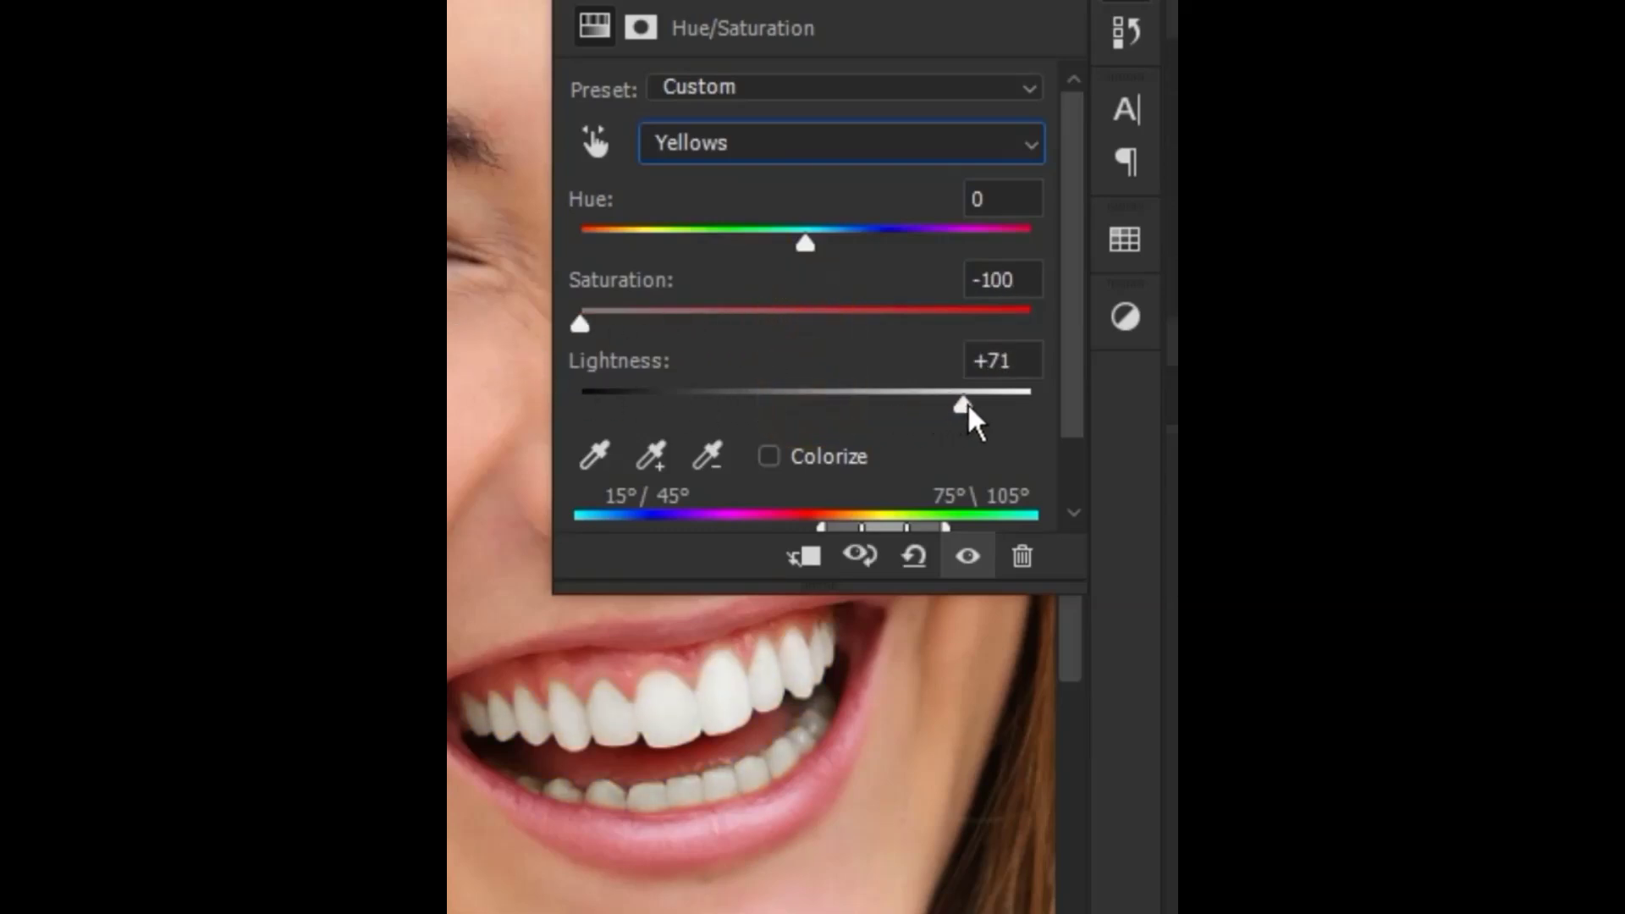
pyautogui.click(1143, 163)
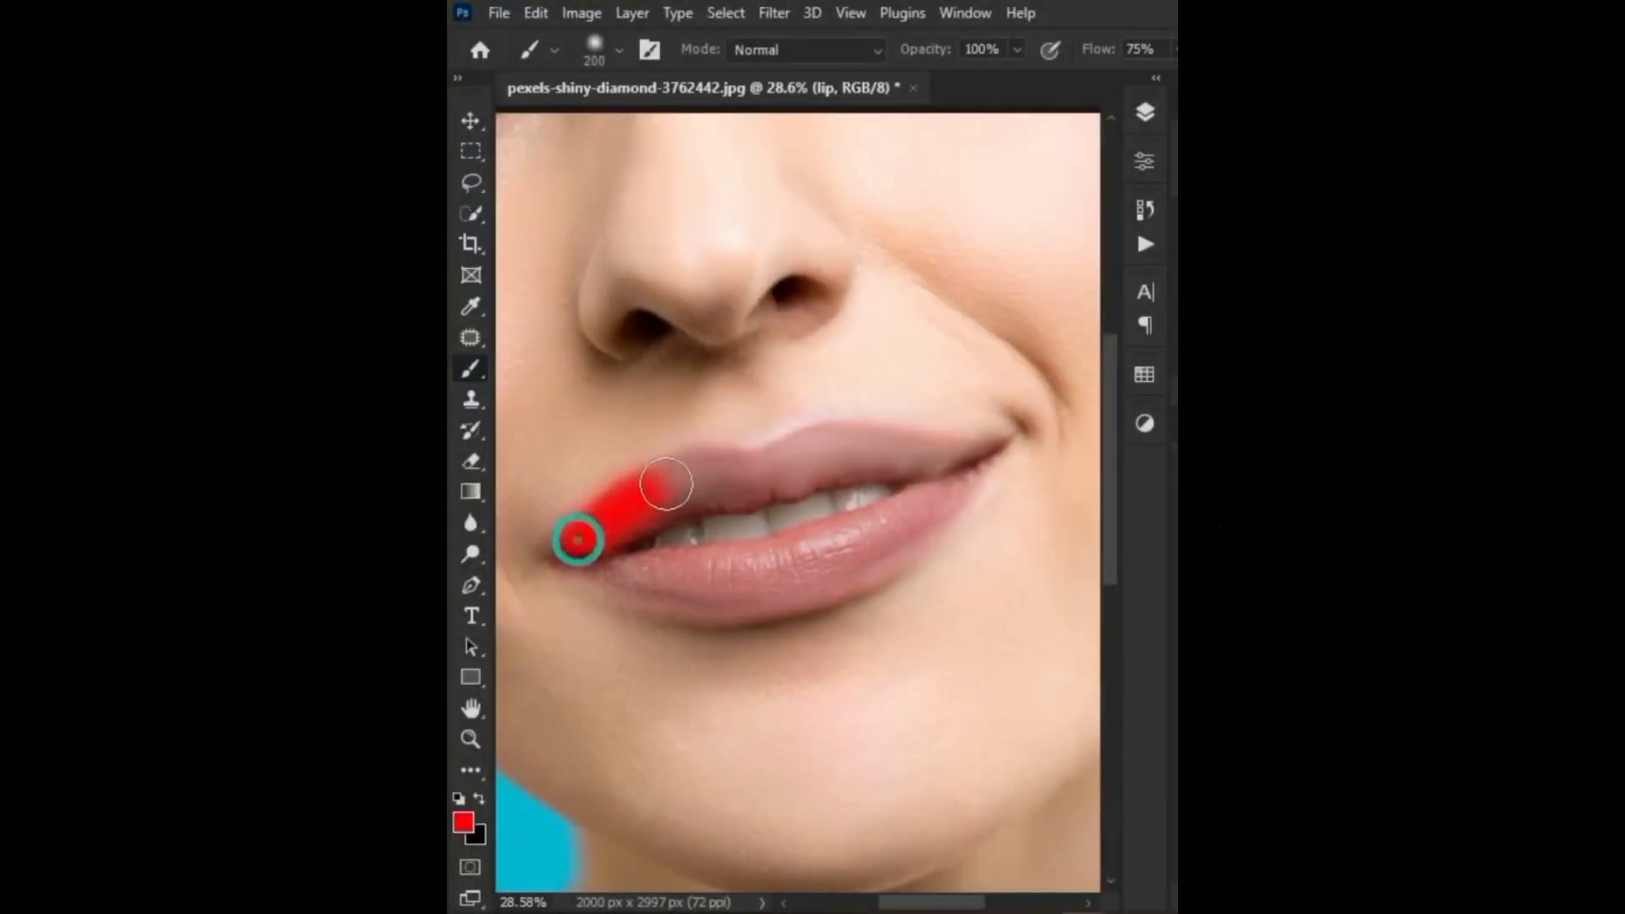
# Try to recolour the lips by painting red directly over them with the Brush
pyautogui.moveTo(573, 536)
pyautogui.mouseDown()
pyautogui.moveTo(889, 454)
pyautogui.moveTo(790, 476)
pyautogui.mouseUp()
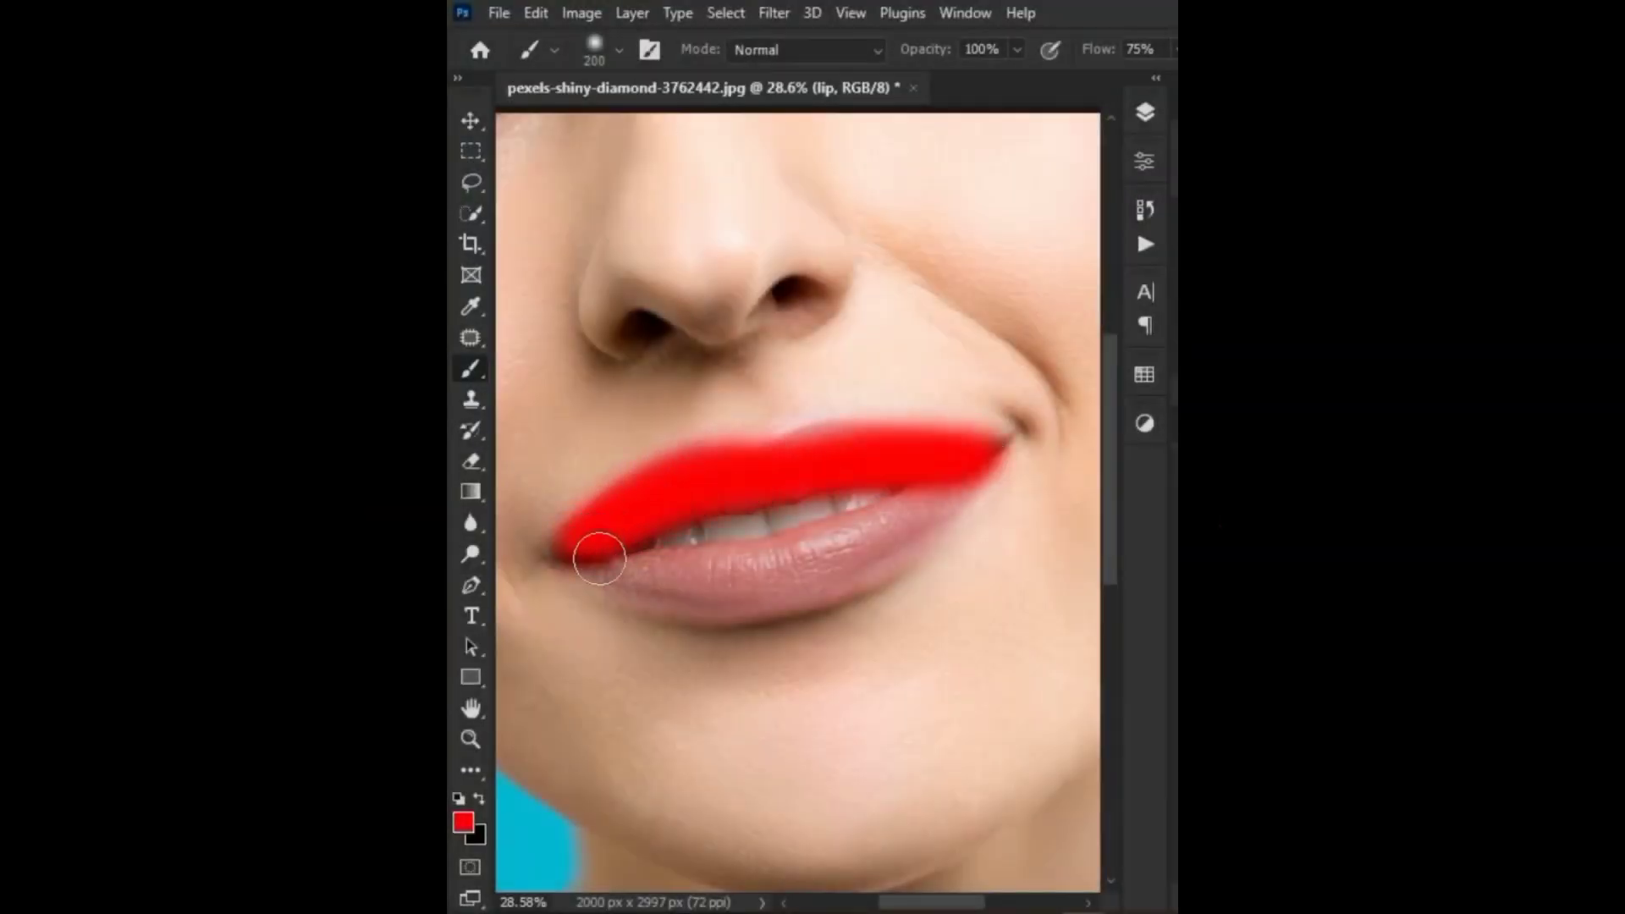
pyautogui.moveTo(598, 544)
pyautogui.mouseDown()
pyautogui.moveTo(762, 595)
pyautogui.moveTo(945, 501)
pyautogui.moveTo(624, 573)
pyautogui.mouseUp()
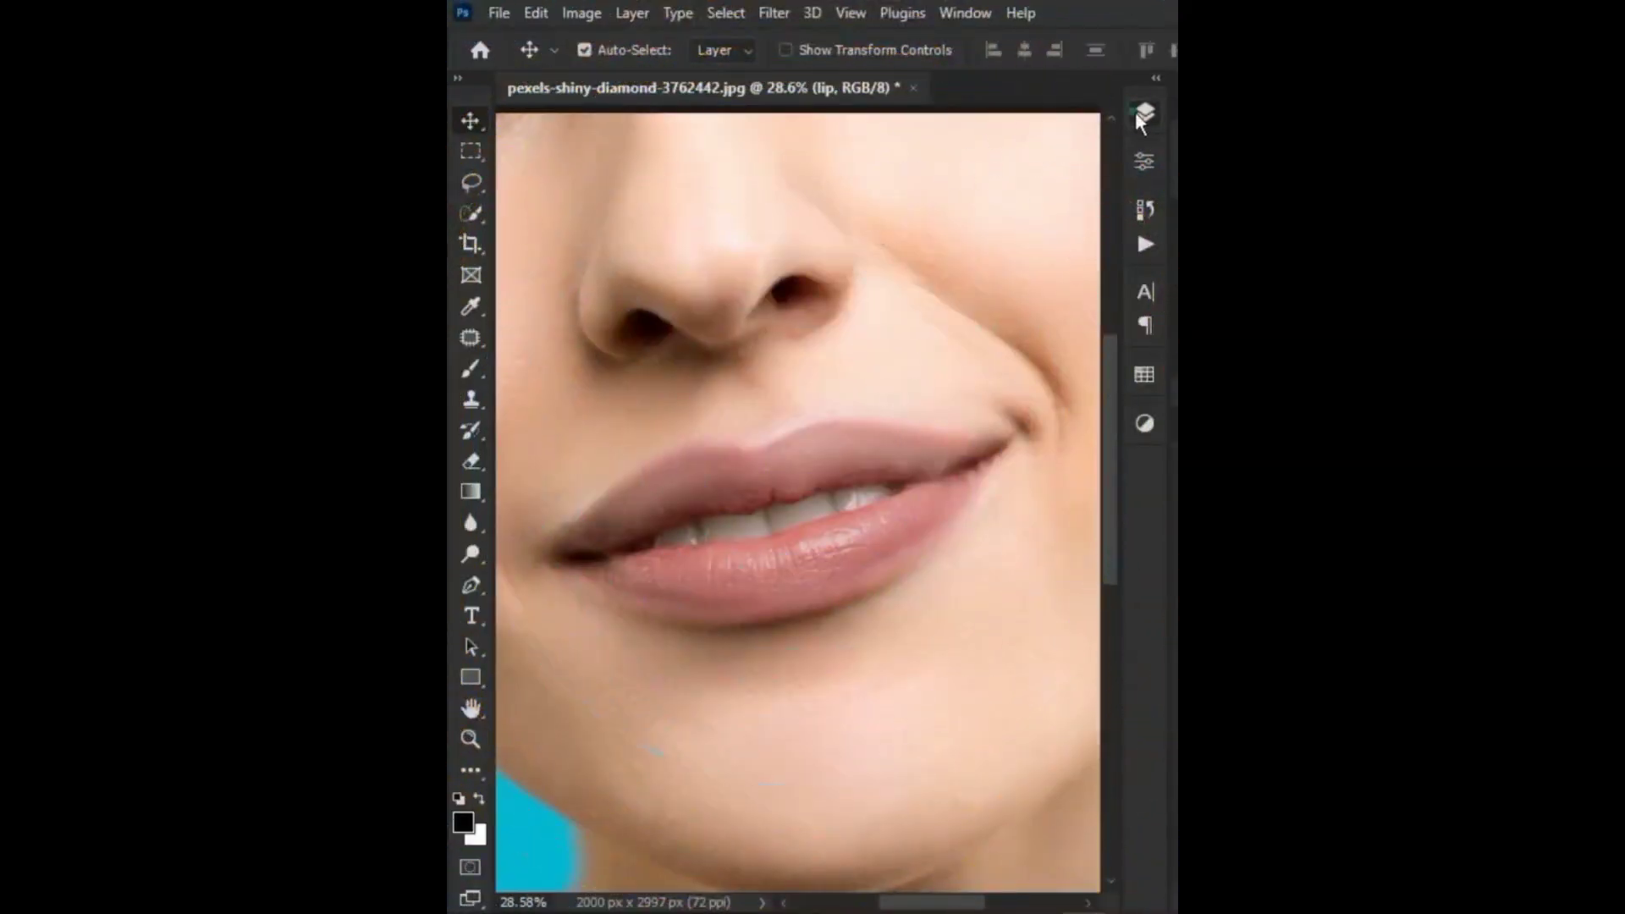
# Add a Solid Color fill layer in red ff0000 above the lip layer
pyautogui.click(1144, 113)
pyautogui.click(985, 368)
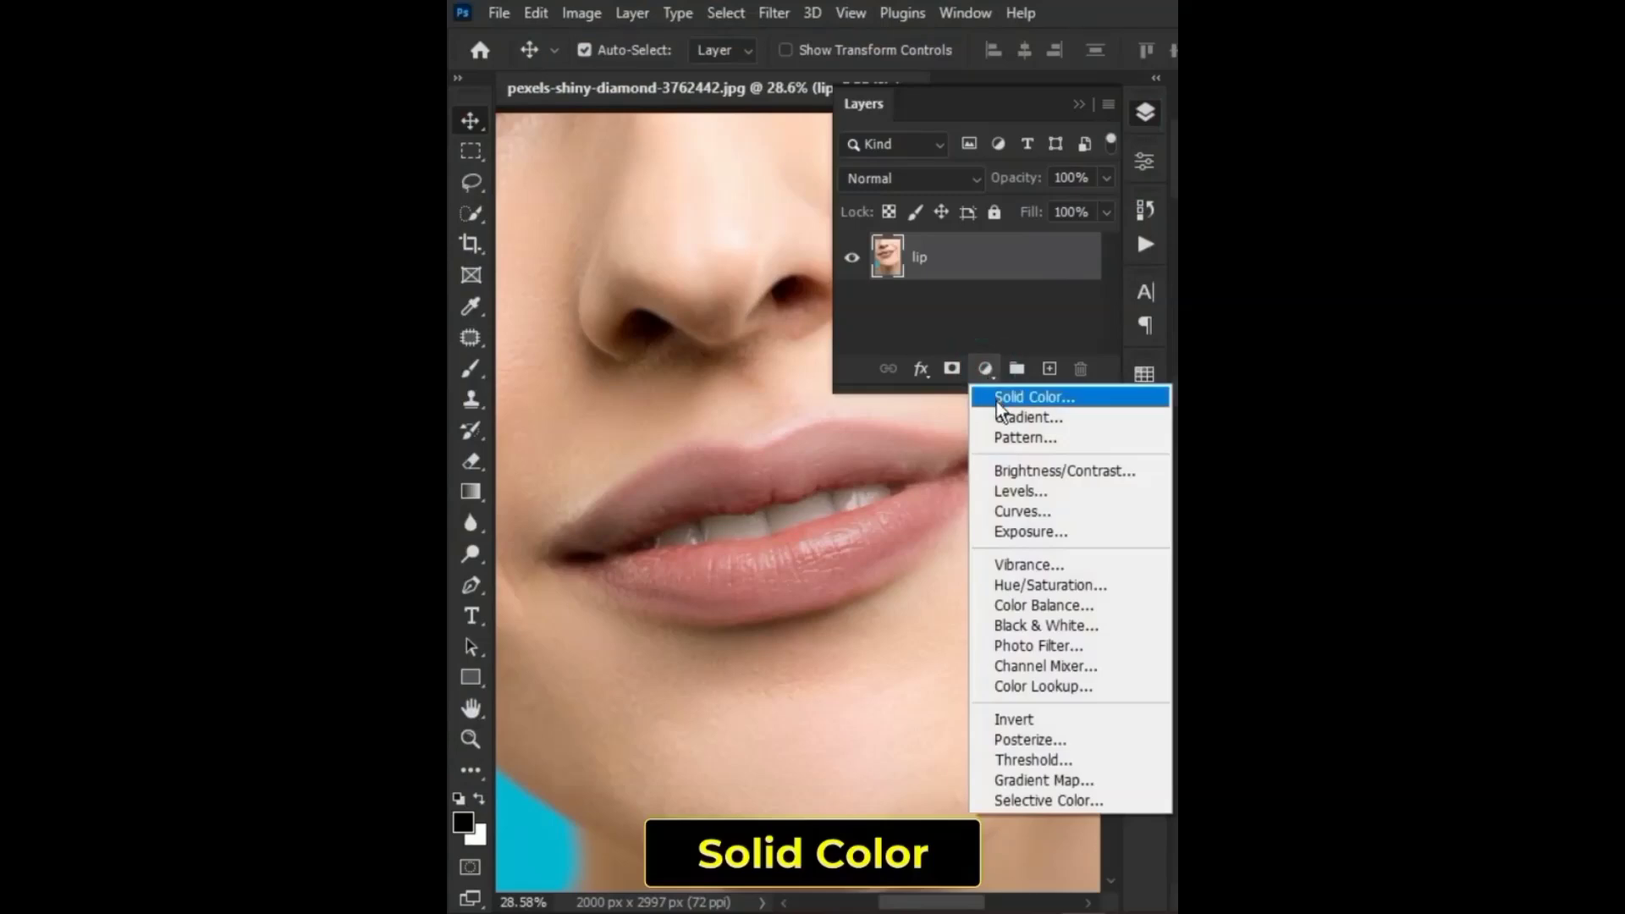
pyautogui.click(998, 406)
pyautogui.write('ff0000')
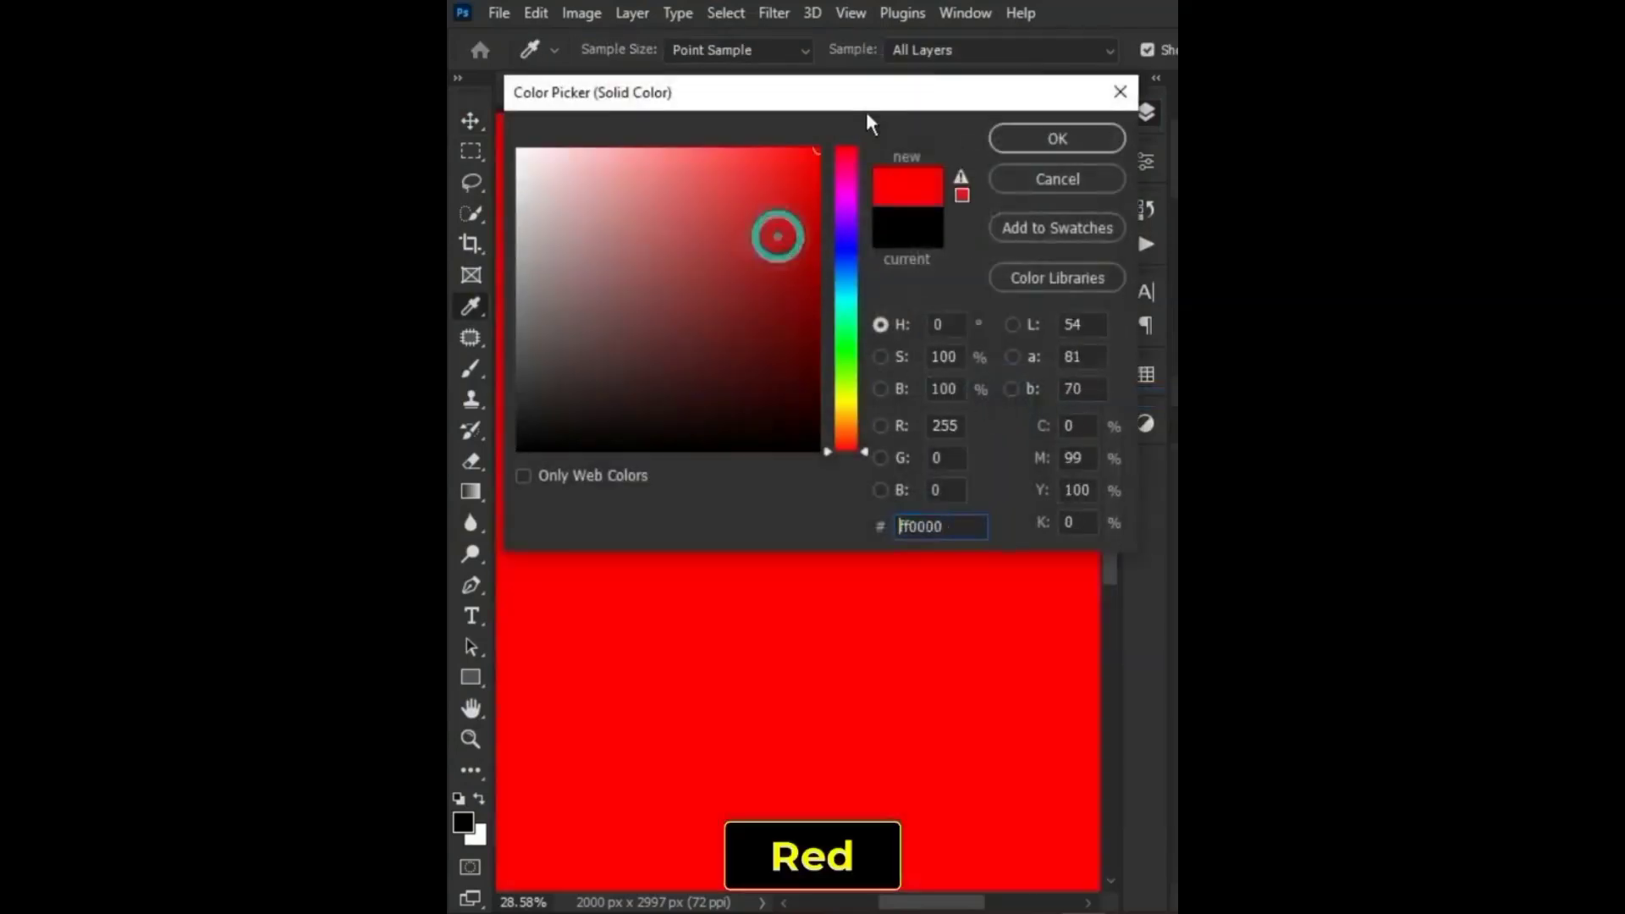
pyautogui.click(1023, 140)
# Set the red fill layer's blend mode to Multiply and invert its layer mask
pyautogui.click(917, 177)
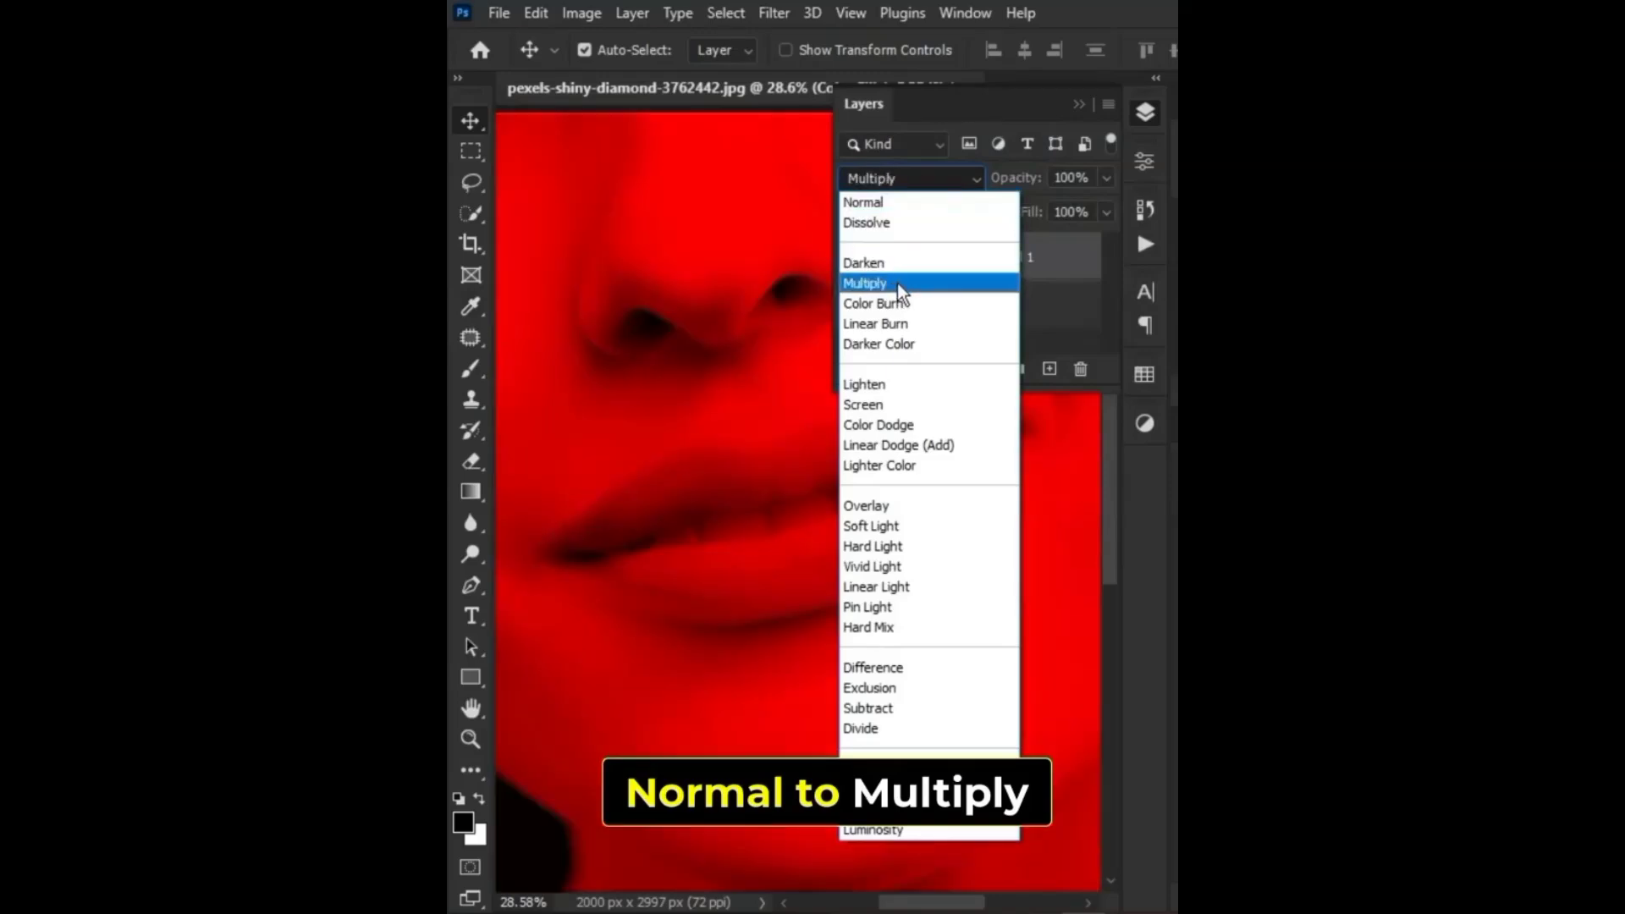
pyautogui.click(900, 284)
pyautogui.click(941, 263)
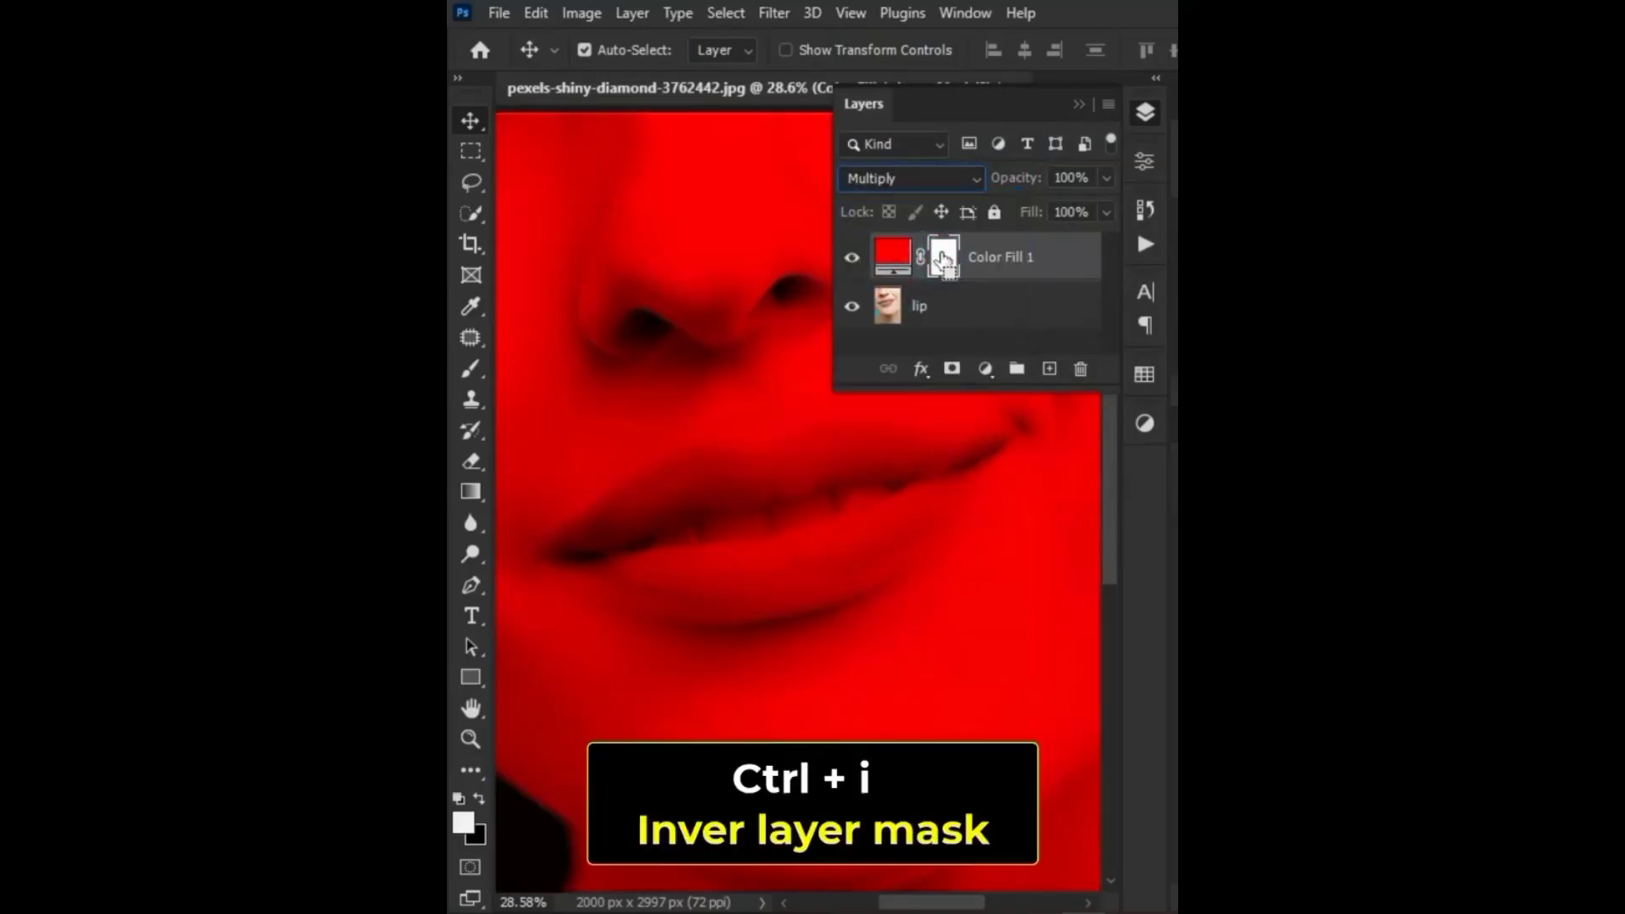
pyautogui.hotkey('ctrl', 'i')
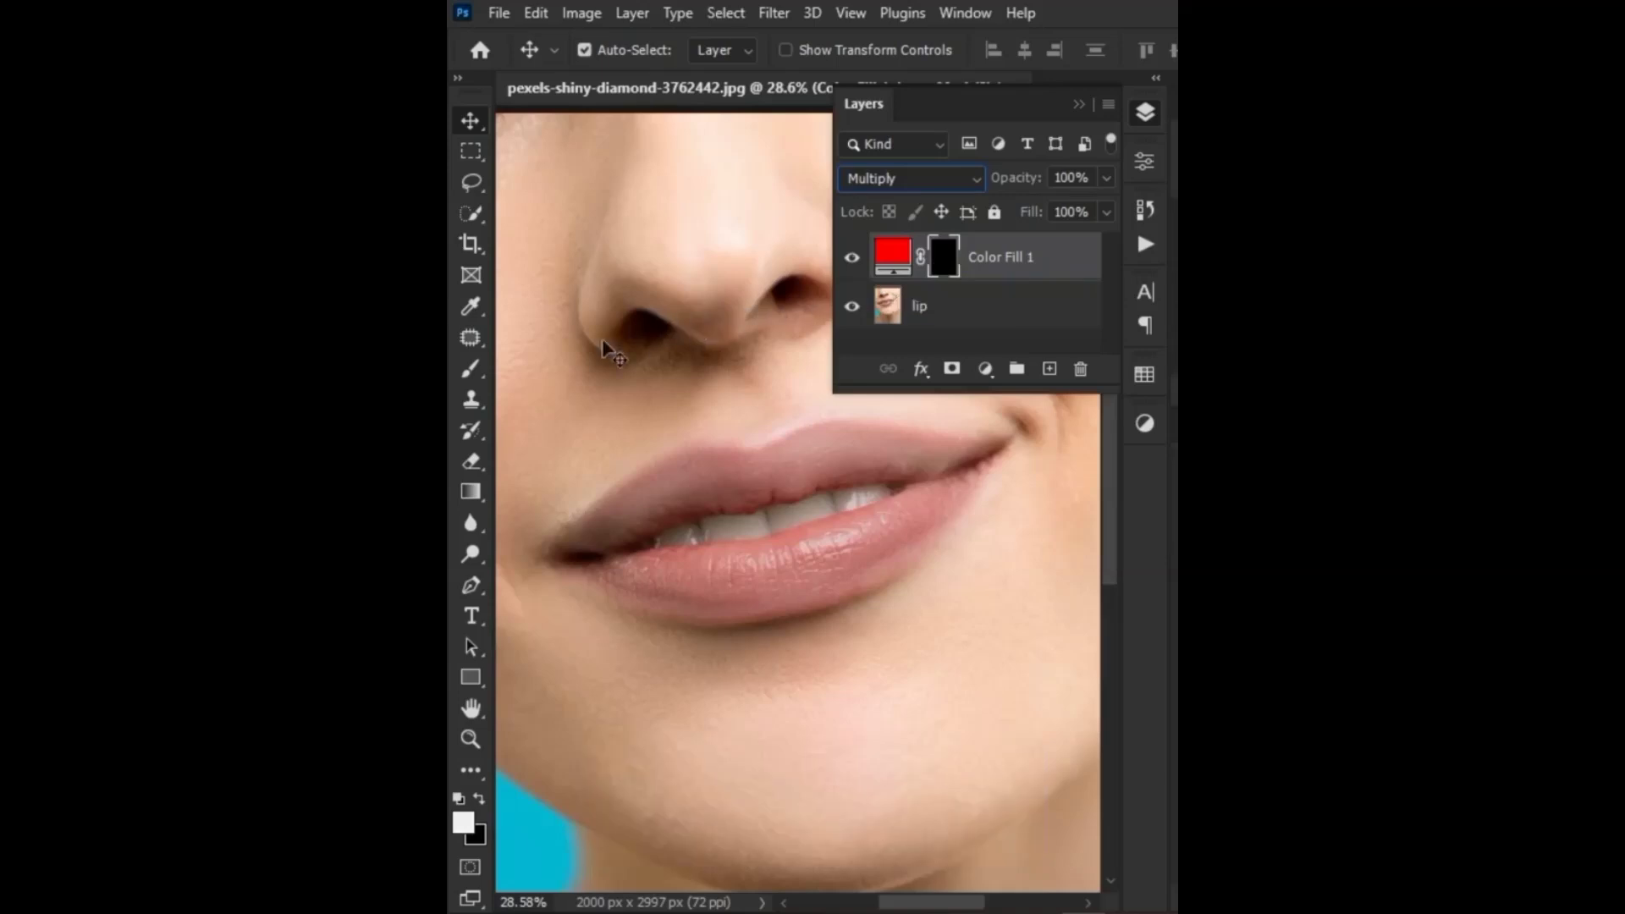
# Paint the upper and lower lips in white on the fill layer's mask, reducing the brush size to 80
pyautogui.click(472, 370)
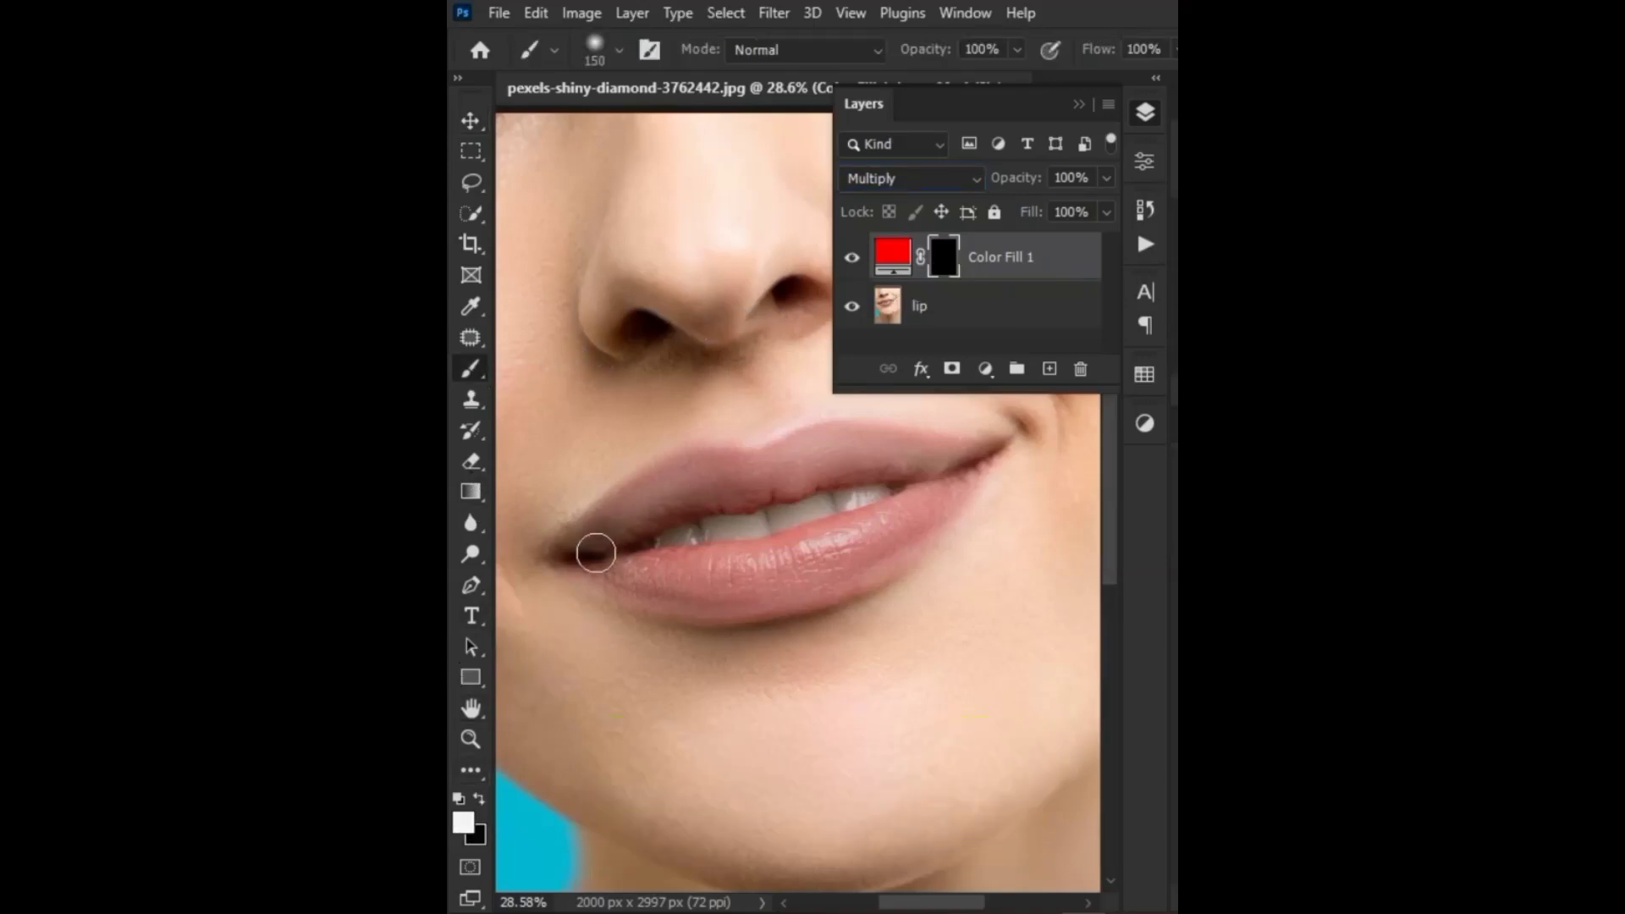
pyautogui.moveTo(584, 548)
pyautogui.mouseDown()
pyautogui.moveTo(645, 485)
pyautogui.moveTo(711, 465)
pyautogui.moveTo(958, 460)
pyautogui.moveTo(758, 475)
pyautogui.moveTo(588, 555)
pyautogui.moveTo(754, 598)
pyautogui.moveTo(965, 488)
pyautogui.moveTo(736, 570)
pyautogui.moveTo(657, 566)
pyautogui.moveTo(827, 537)
pyautogui.moveTo(788, 485)
pyautogui.mouseUp()
pyautogui.press('[')
pyautogui.press('[')
pyautogui.press('[')
pyautogui.press('[')
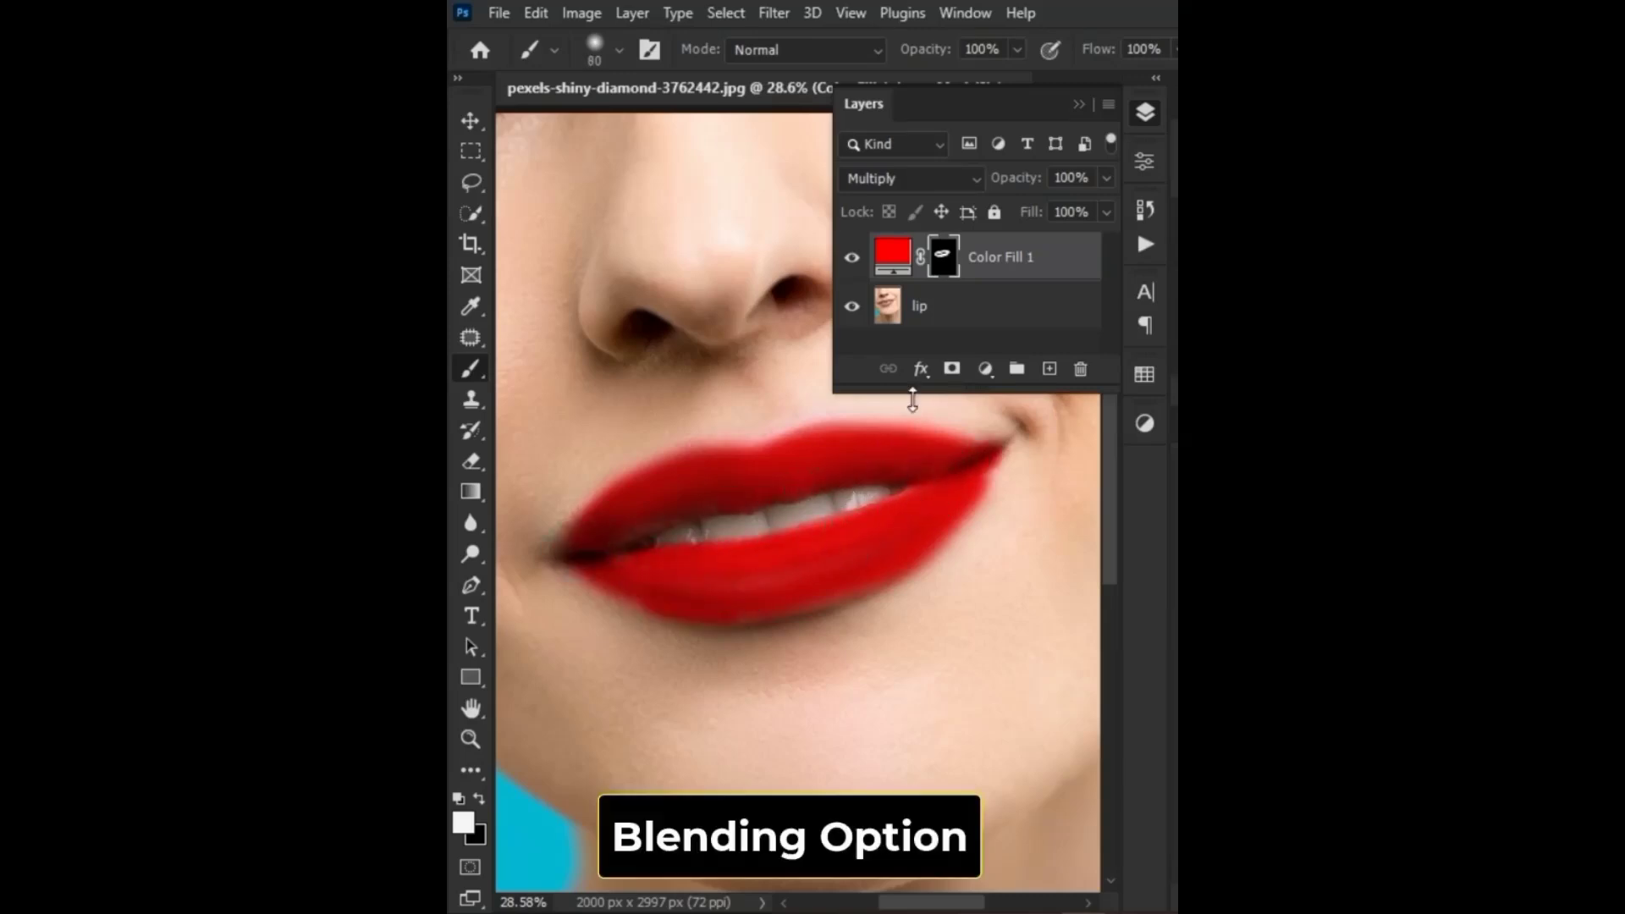
# Split the fill layer's Blend If highlight limit for the underlying layer to 149 / 187 and apply the blending options
pyautogui.click(921, 370)
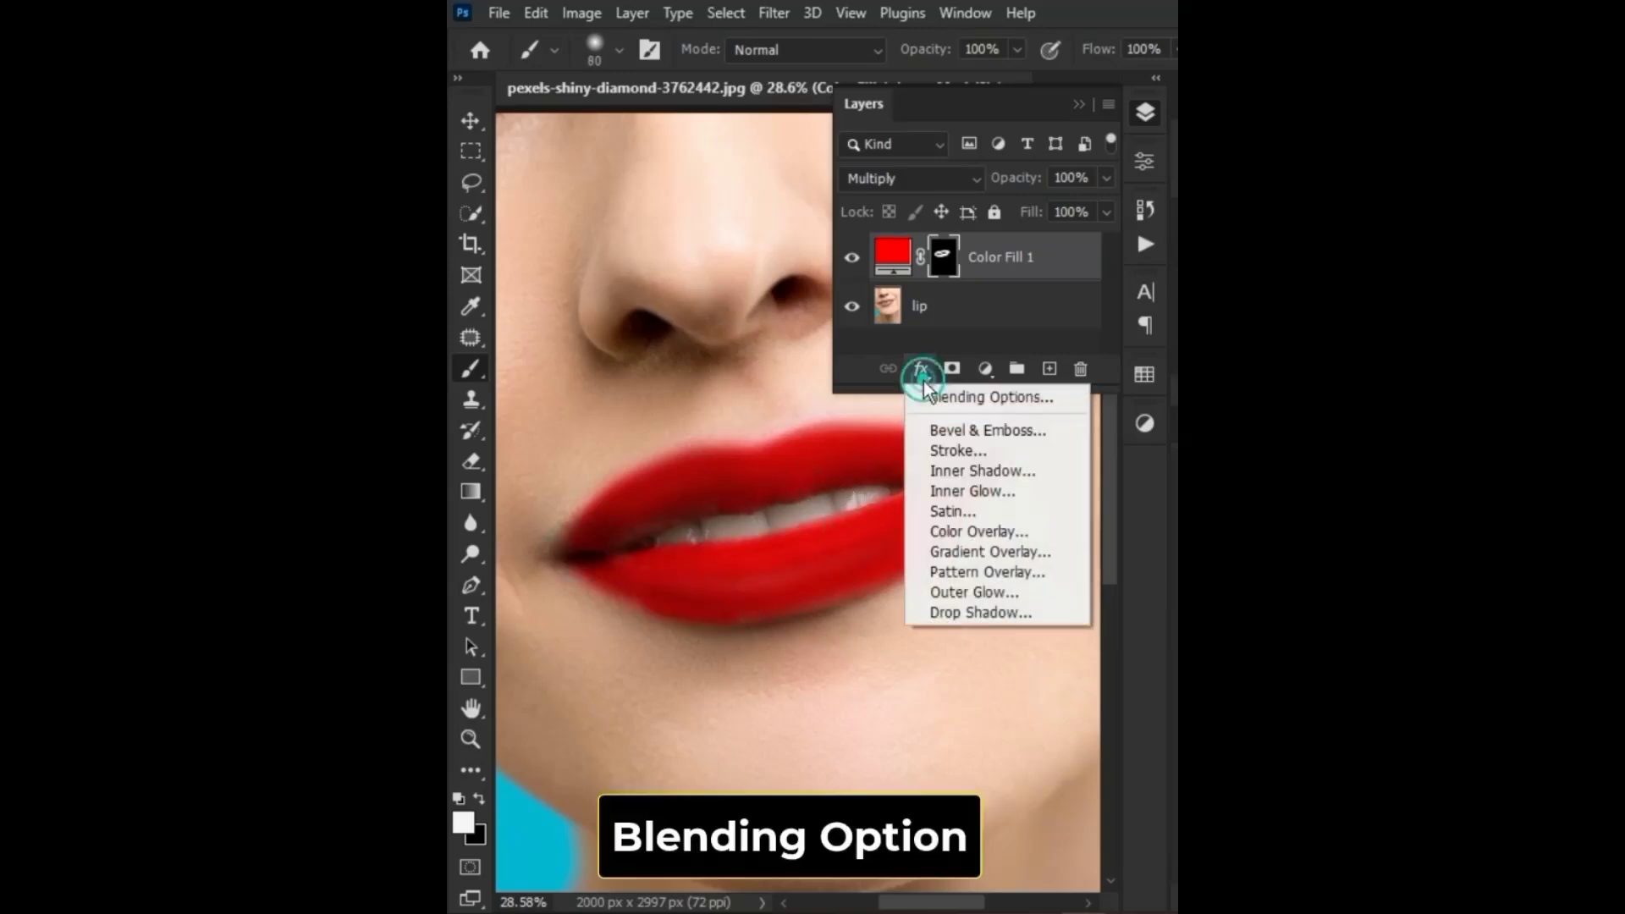
pyautogui.click(977, 399)
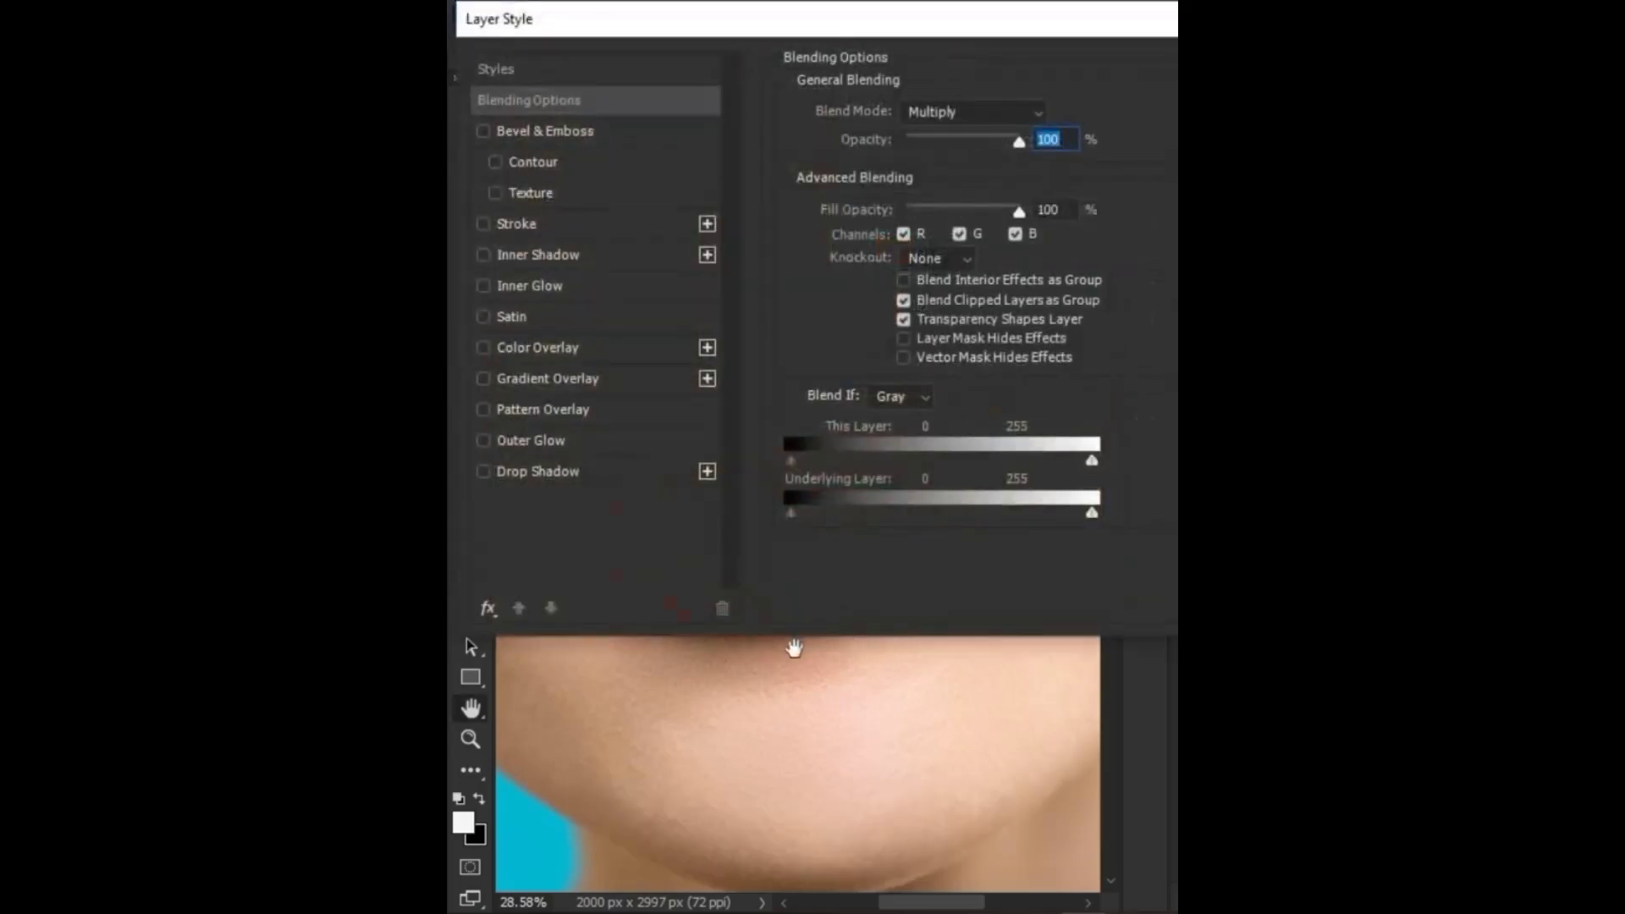
pyautogui.moveTo(794, 647); pyautogui.dragTo(796, 885)
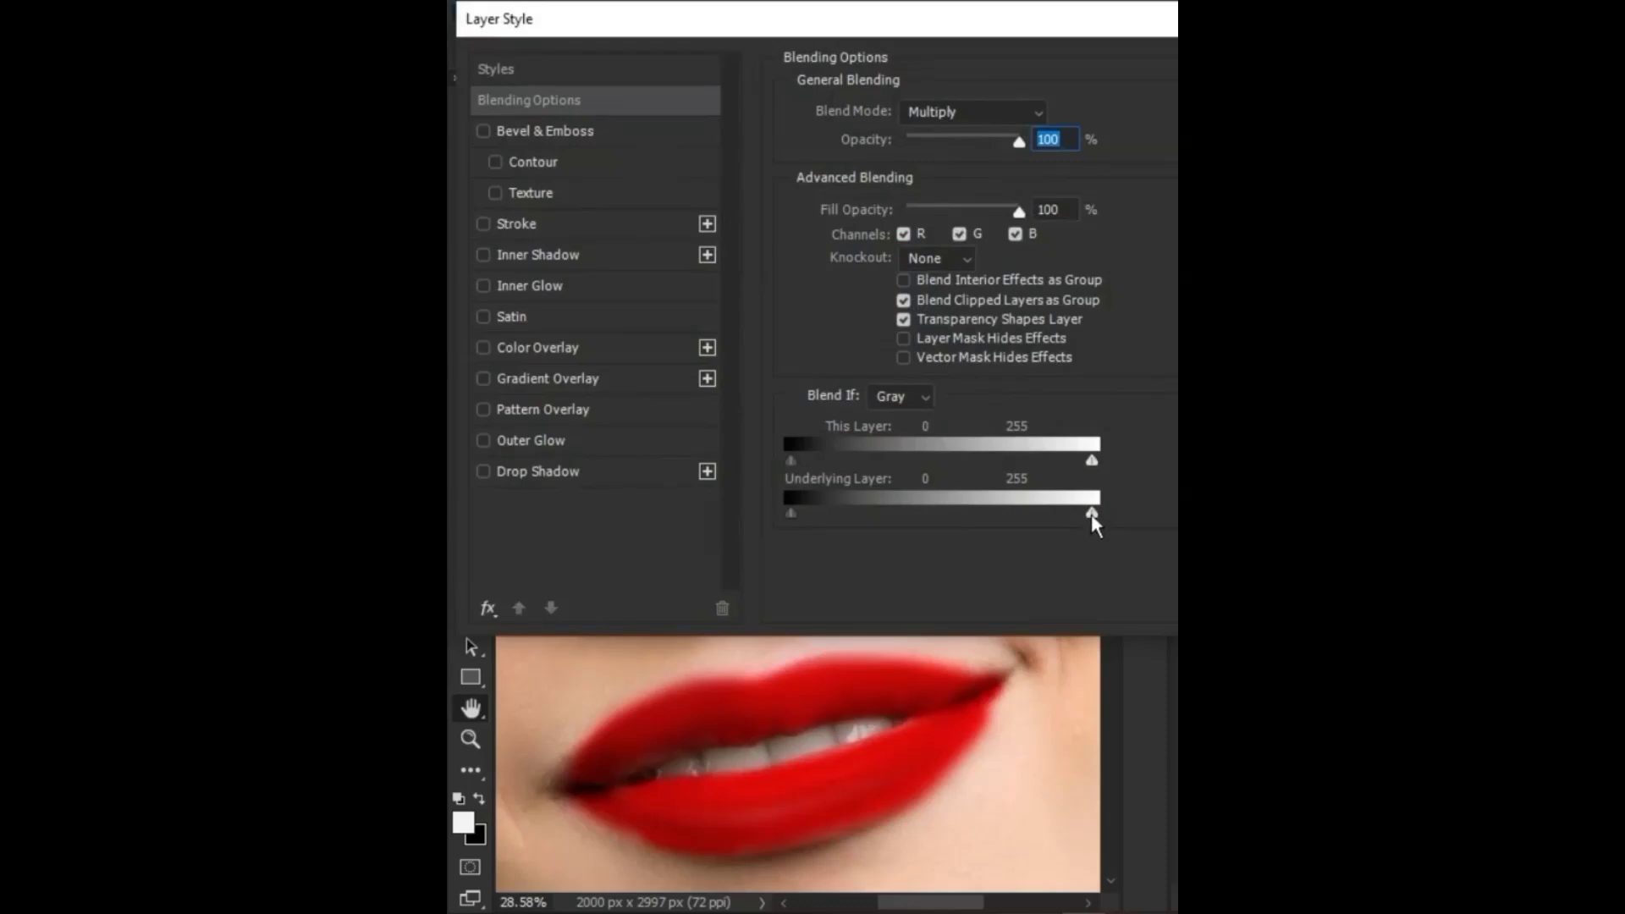
pyautogui.moveTo(1092, 514); pyautogui.dragTo(1013, 513)
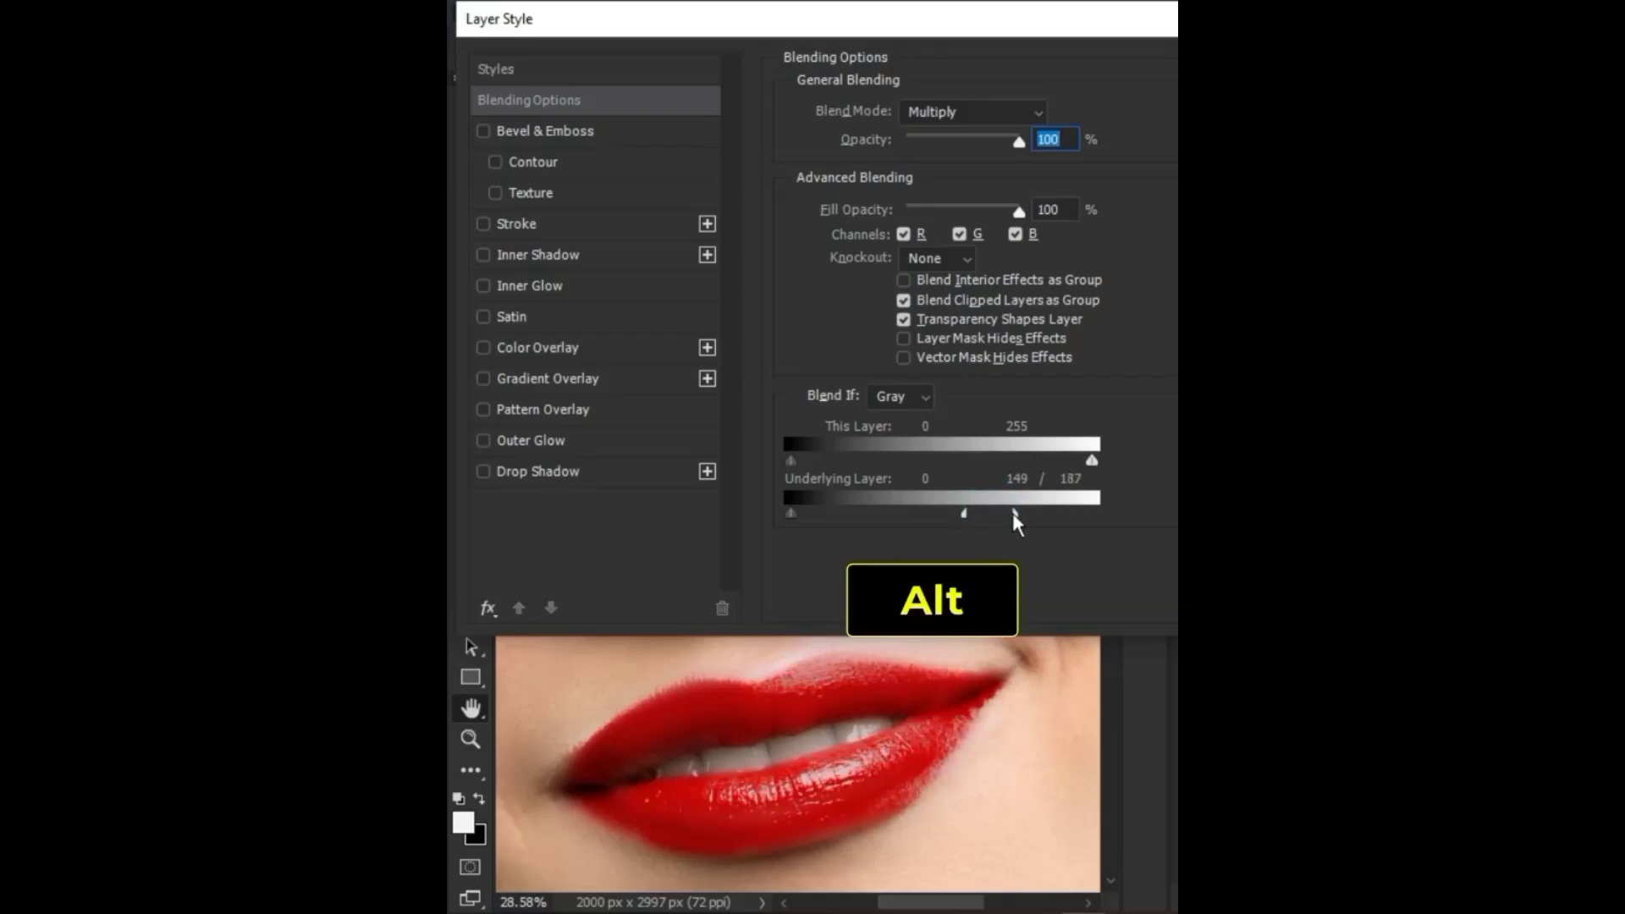
pyautogui.press('Return')
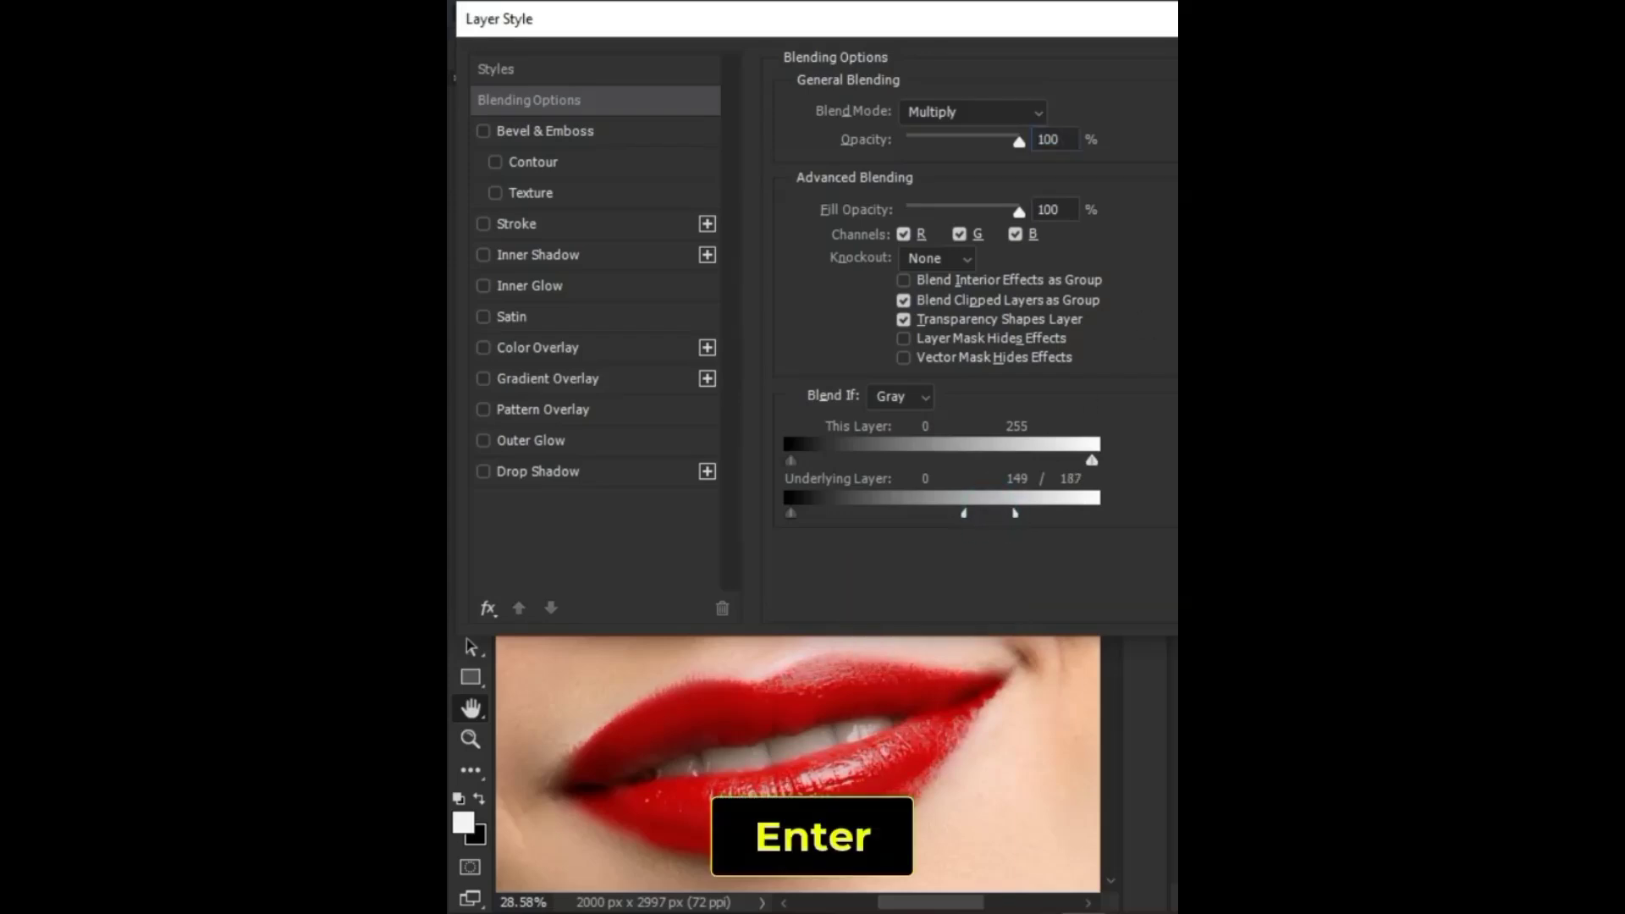
pyautogui.moveTo(776, 587); pyautogui.dragTo(773, 388)
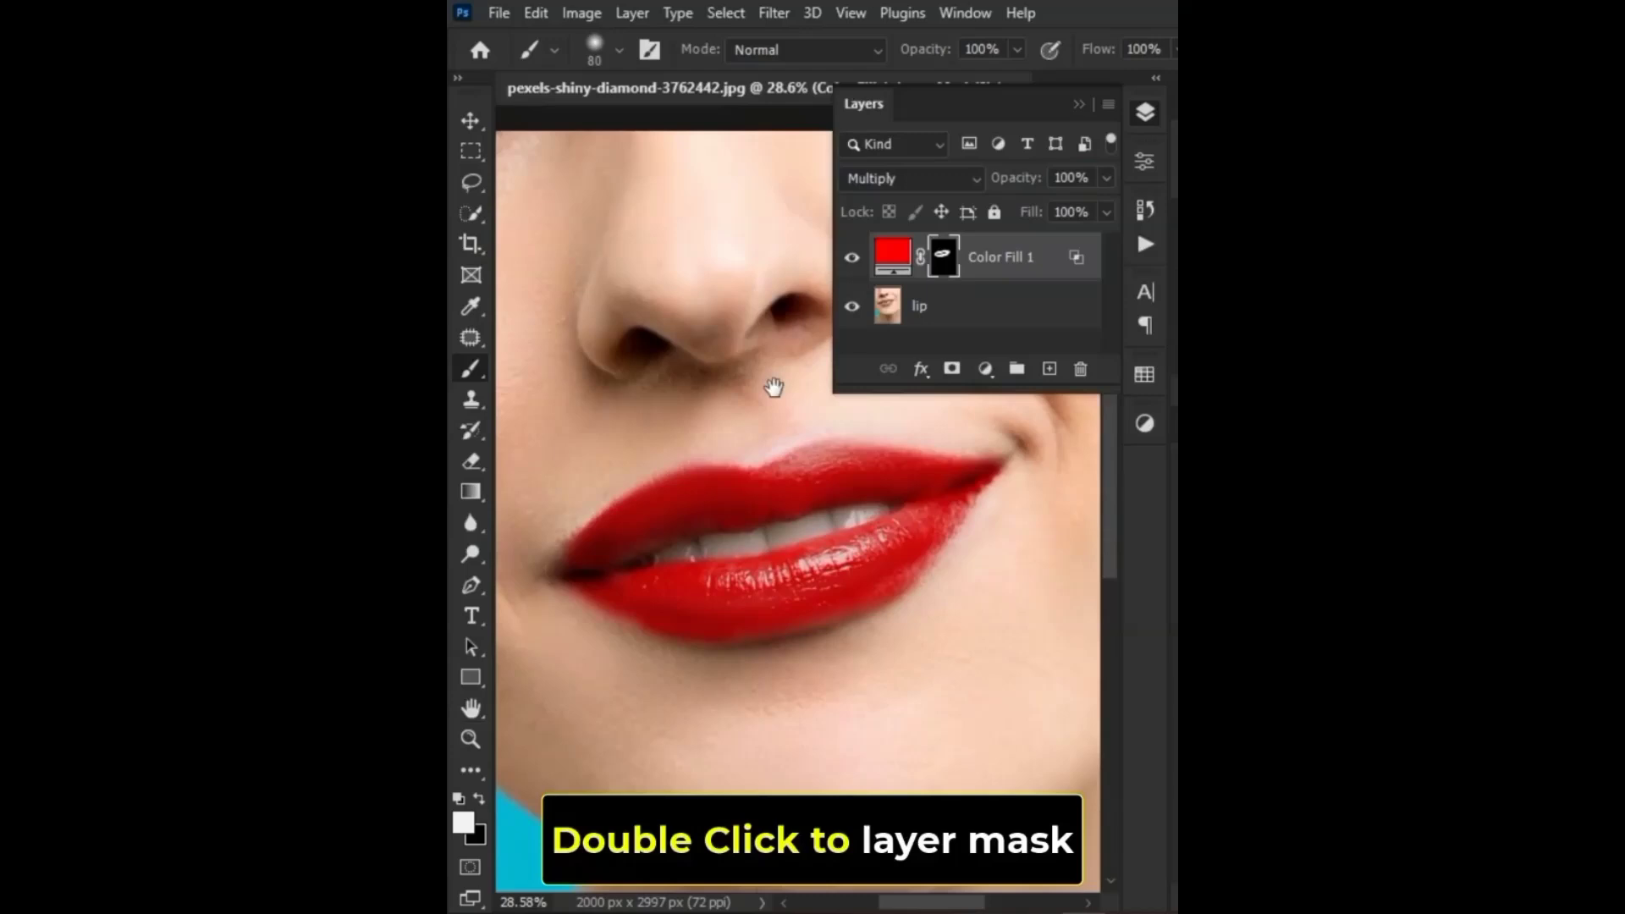
# Feather the red fill layer's mask by 9.0 px
pyautogui.doubleClick(942, 265)
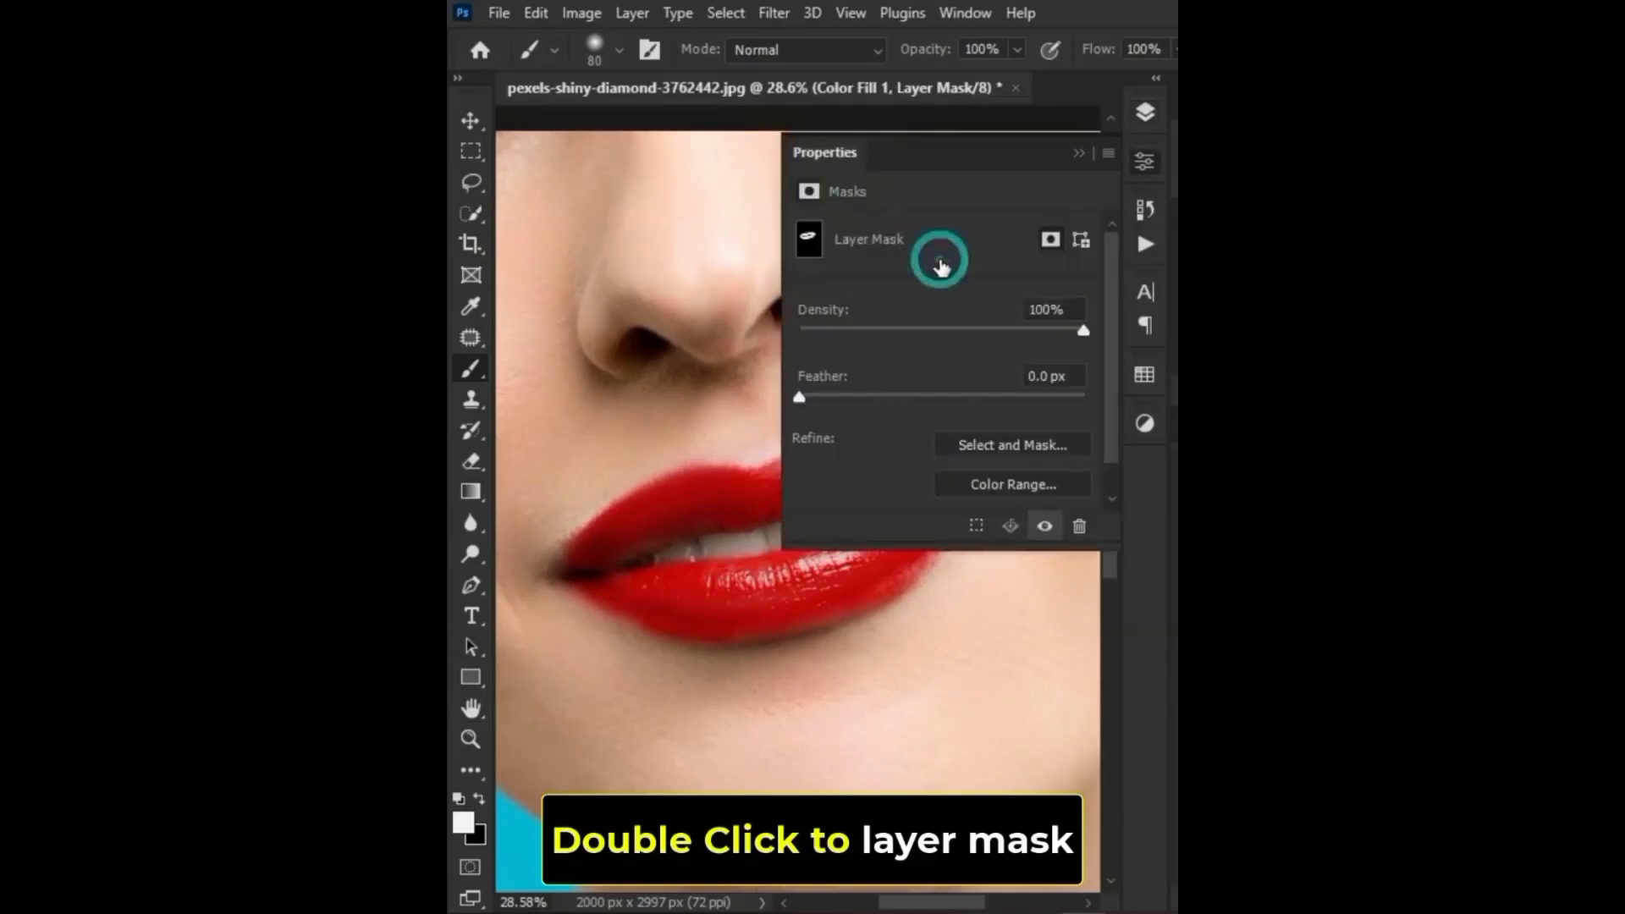
pyautogui.moveTo(895, 398); pyautogui.dragTo(922, 390)
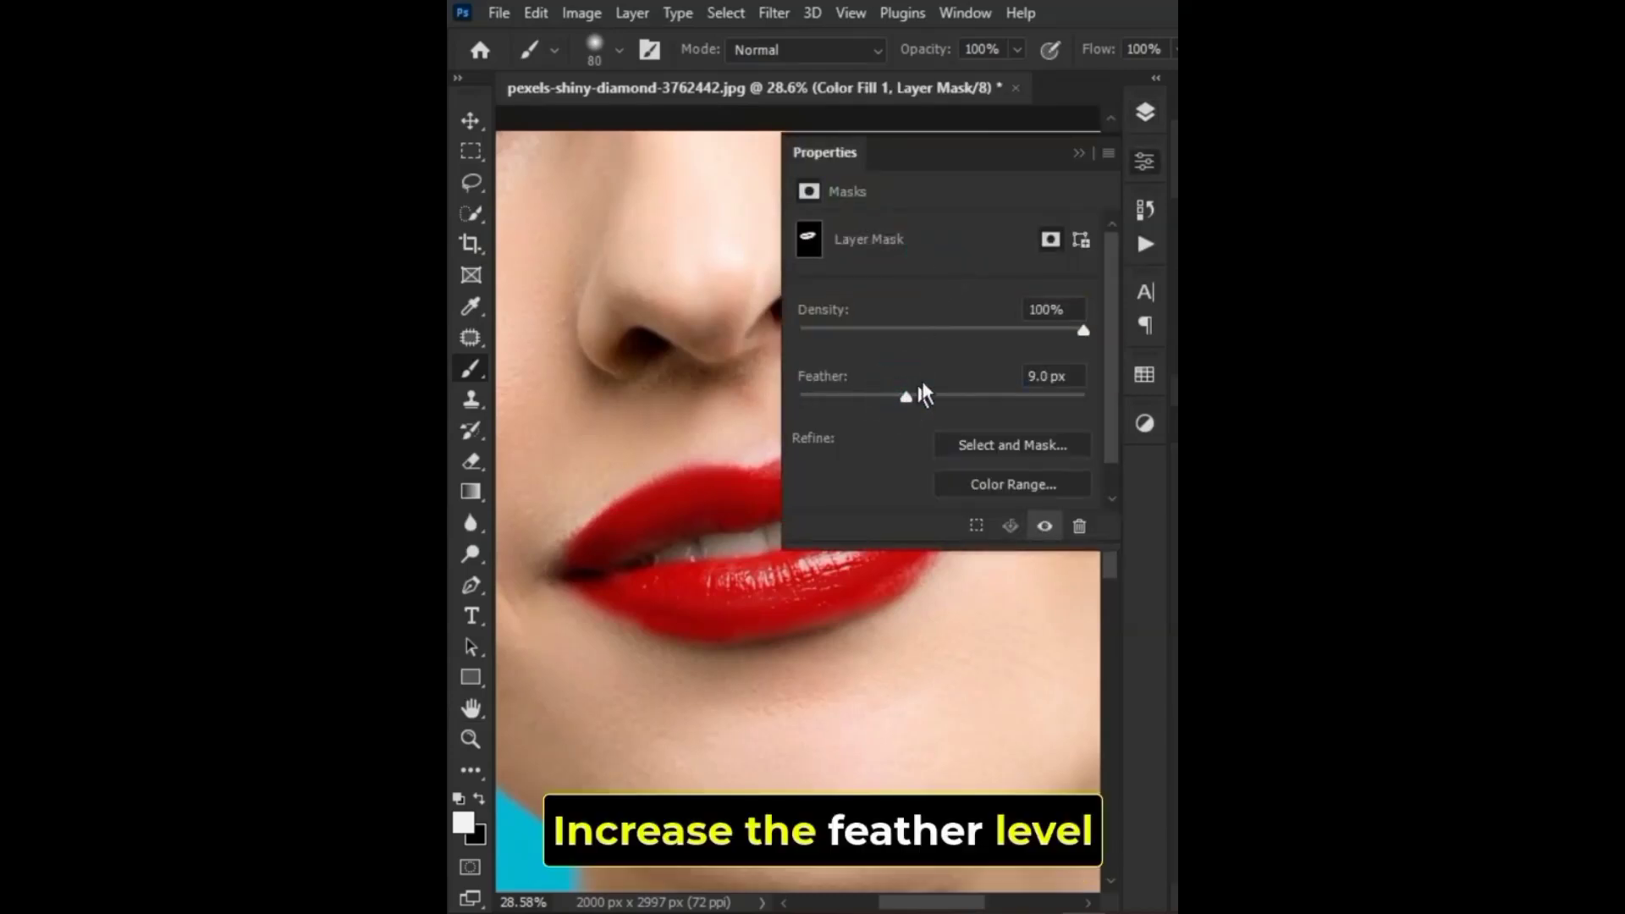
pyautogui.click(1143, 164)
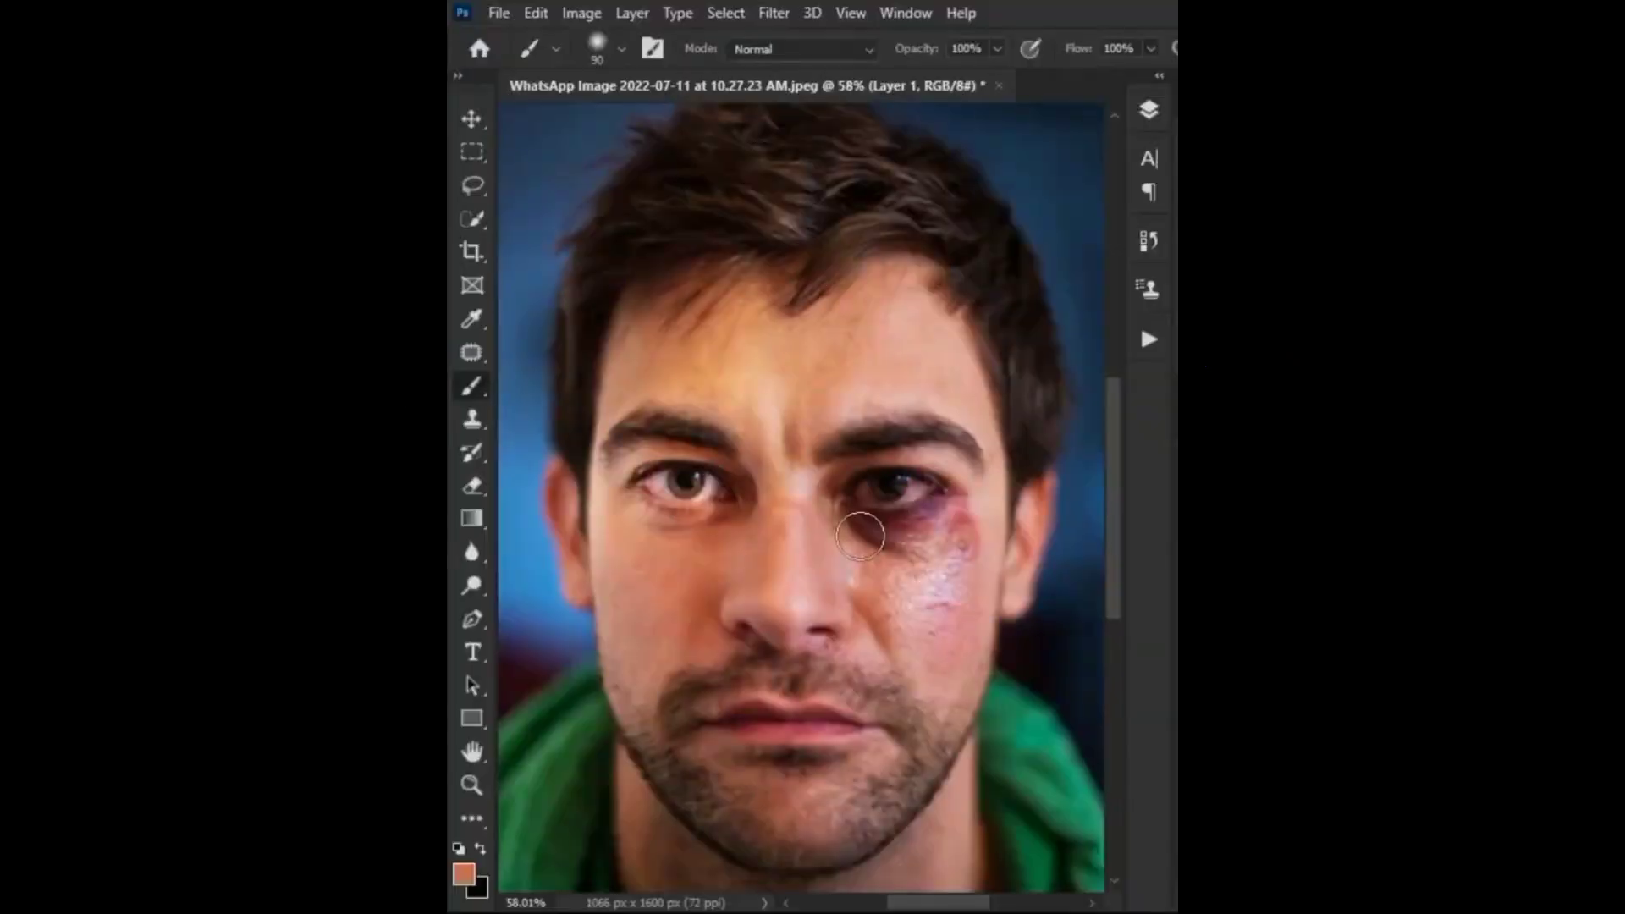
# Try to paint over the dark bruise beside the nose with the skin-coloured brush
pyautogui.moveTo(860, 536)
pyautogui.mouseDown()
pyautogui.moveTo(959, 502)
pyautogui.moveTo(951, 530)
pyautogui.moveTo(858, 546)
pyautogui.moveTo(959, 578)
pyautogui.moveTo(871, 602)
pyautogui.mouseUp()
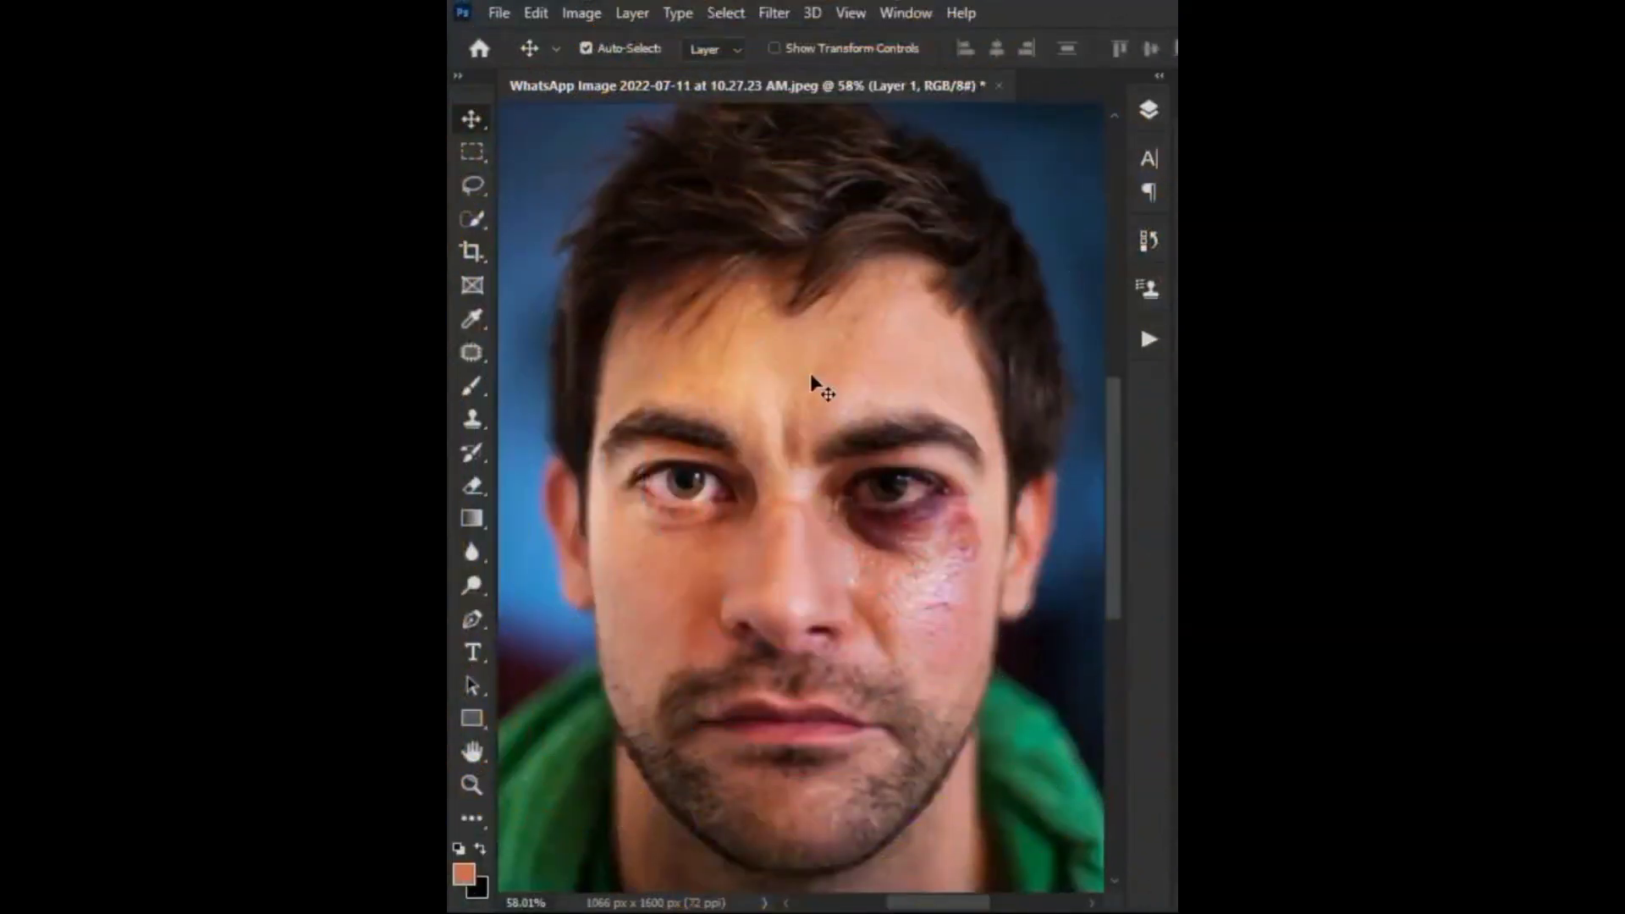
# Set the first clone source to flip horizontally in the Clone Source settings
pyautogui.click(911, 11)
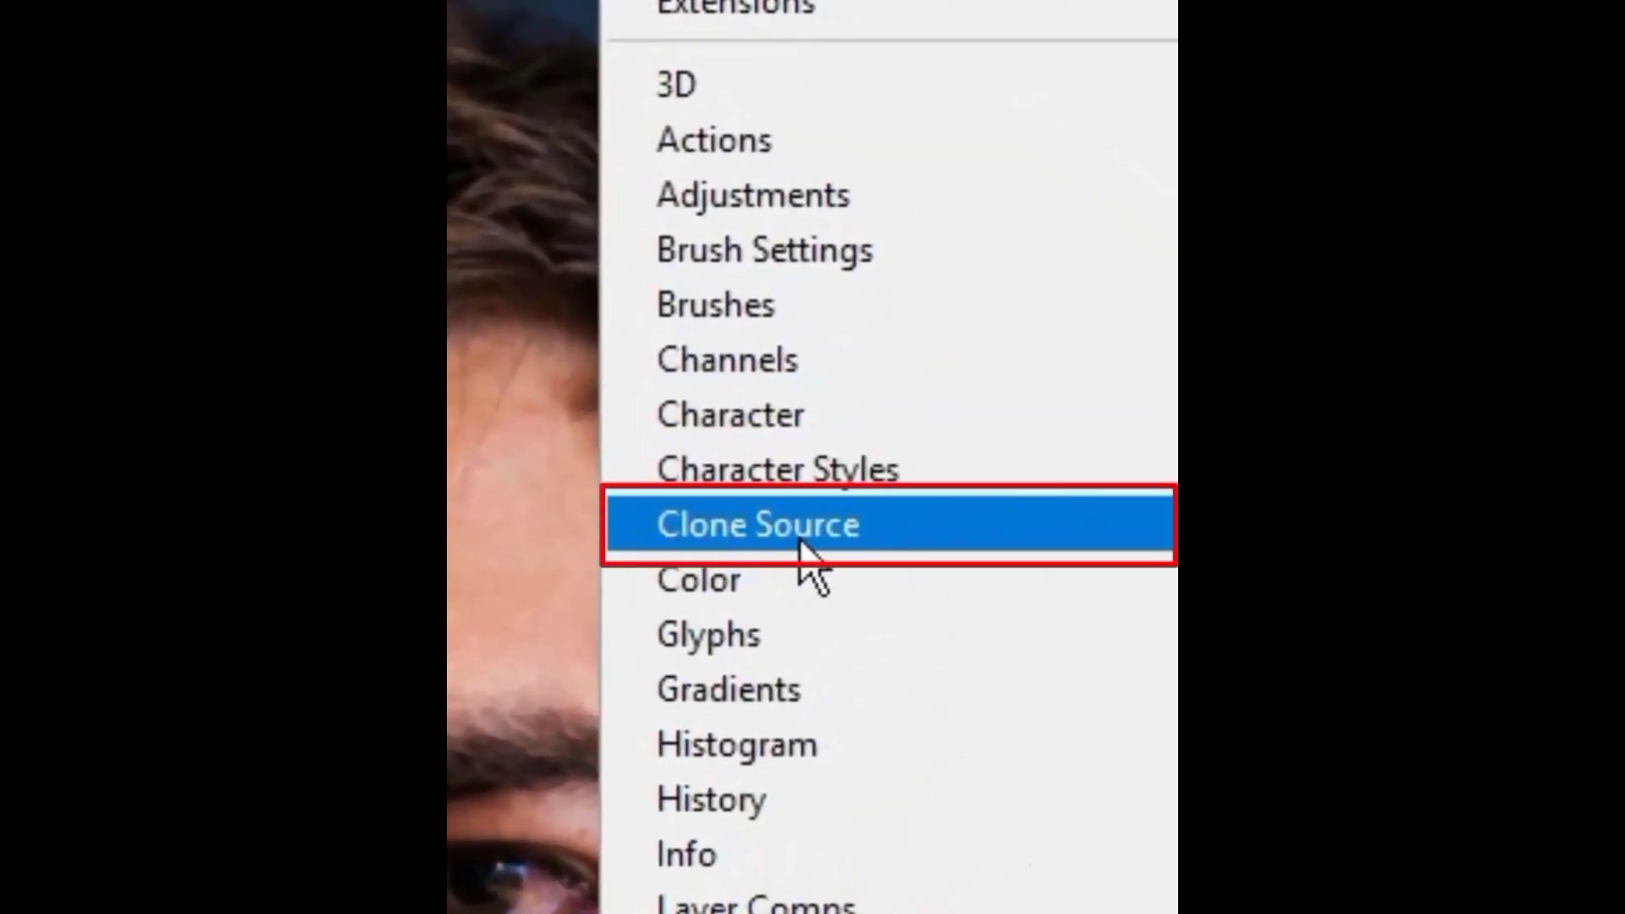
pyautogui.click(886, 527)
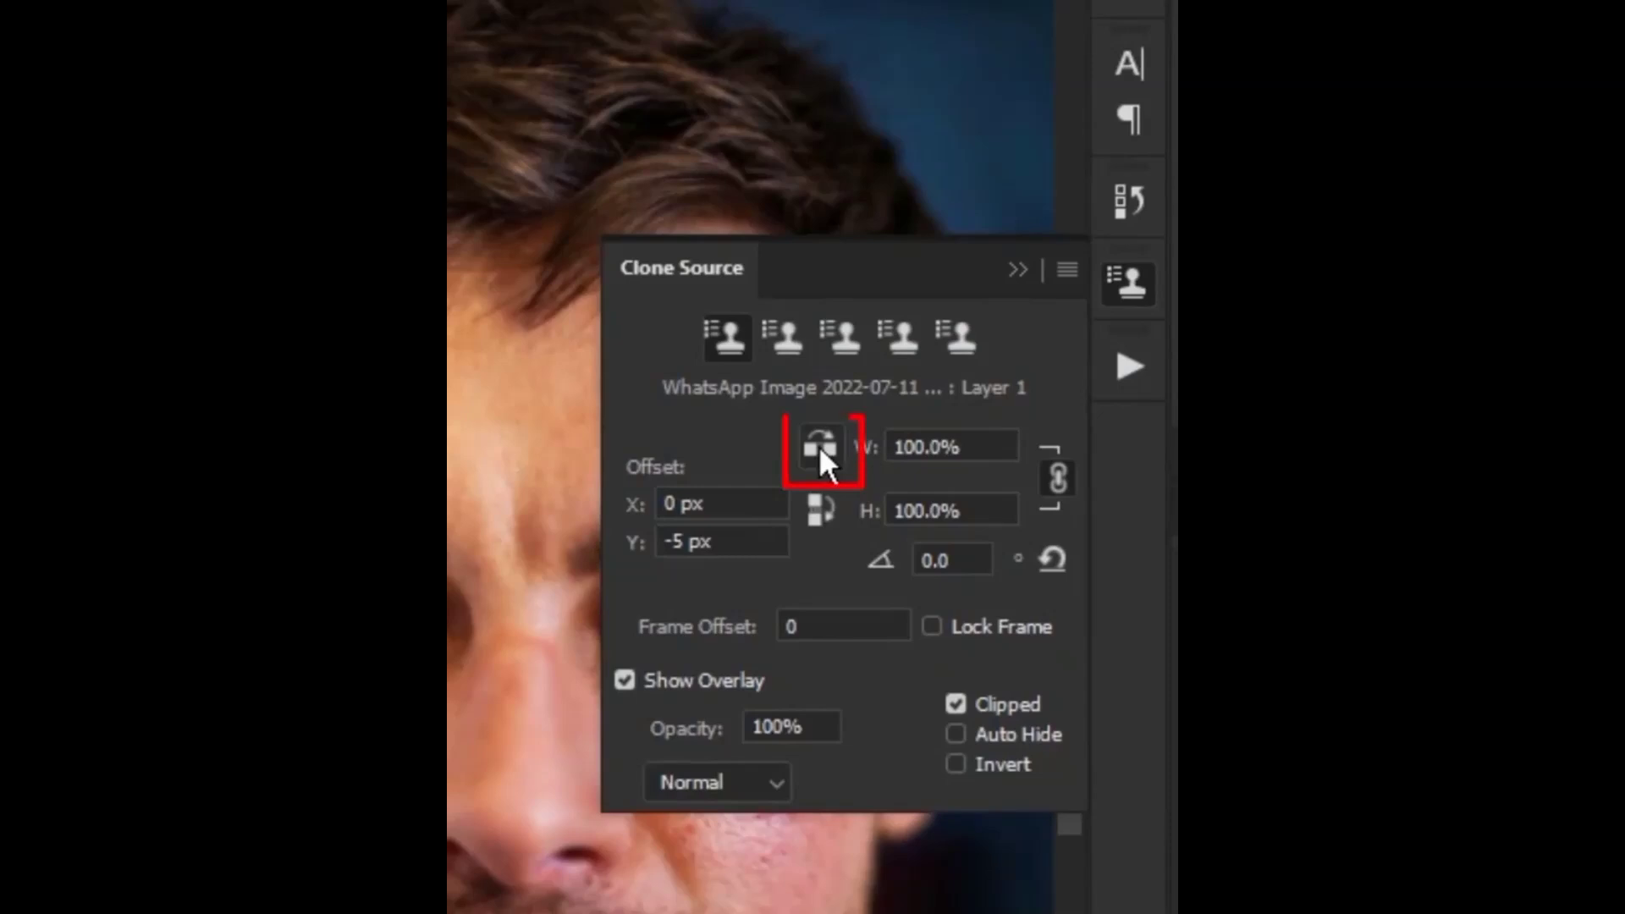
pyautogui.click(819, 447)
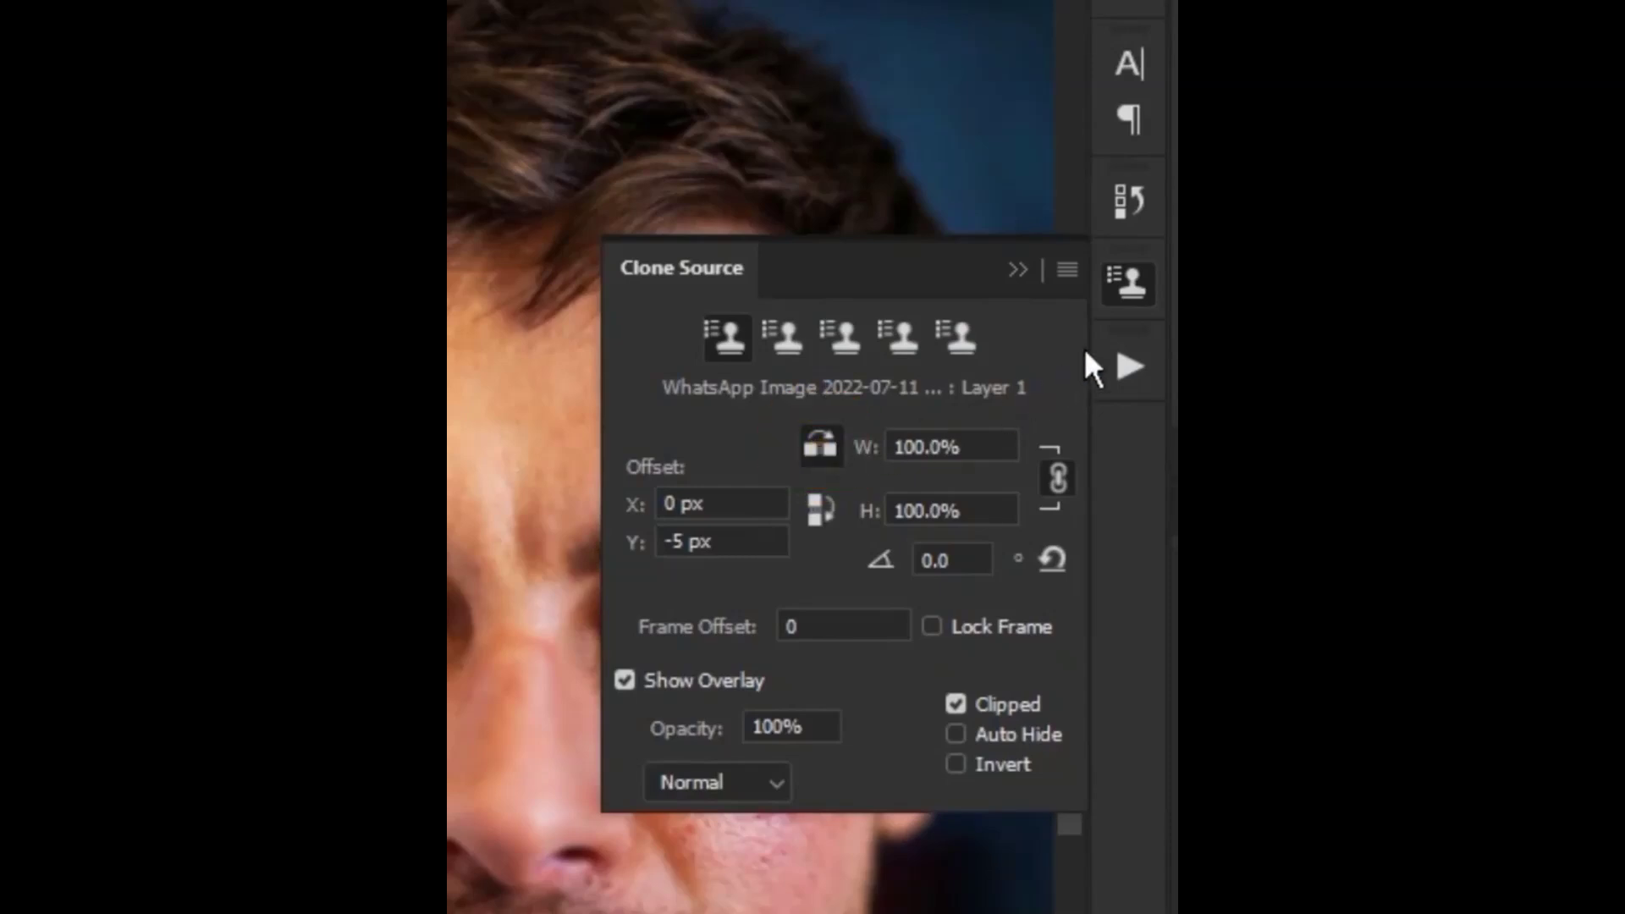
pyautogui.click(1124, 288)
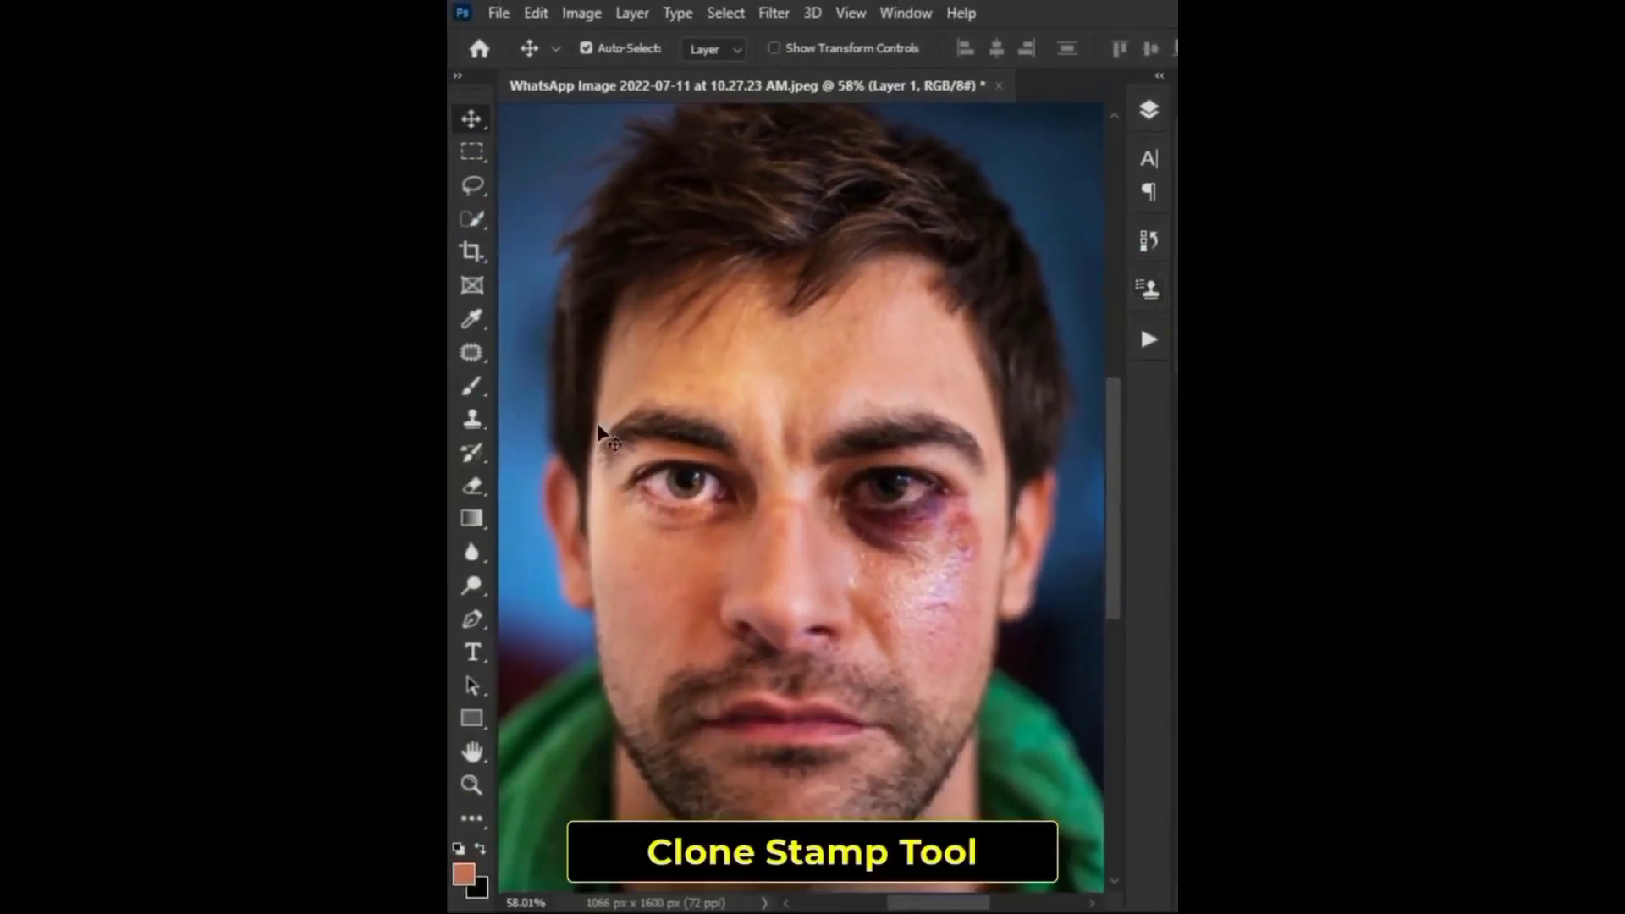
# Sample the inner corner of the healthy eye with the Clone Stamp tool and paint its mirrored copy over the bruised eye and cheek
pyautogui.click(485, 430)
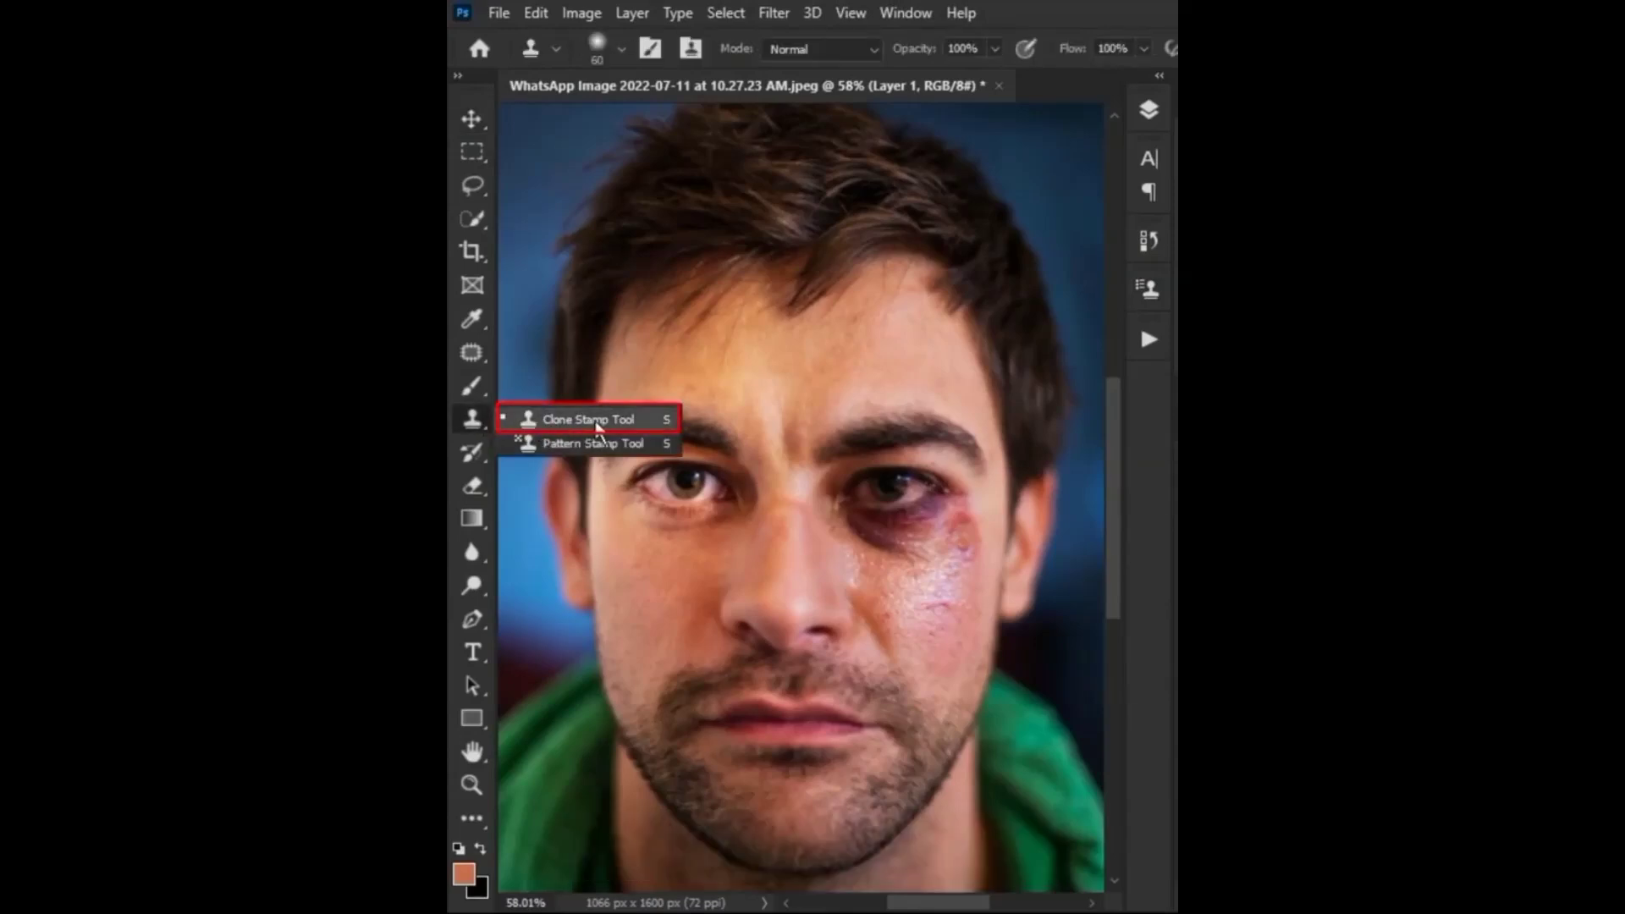
pyautogui.click(593, 419)
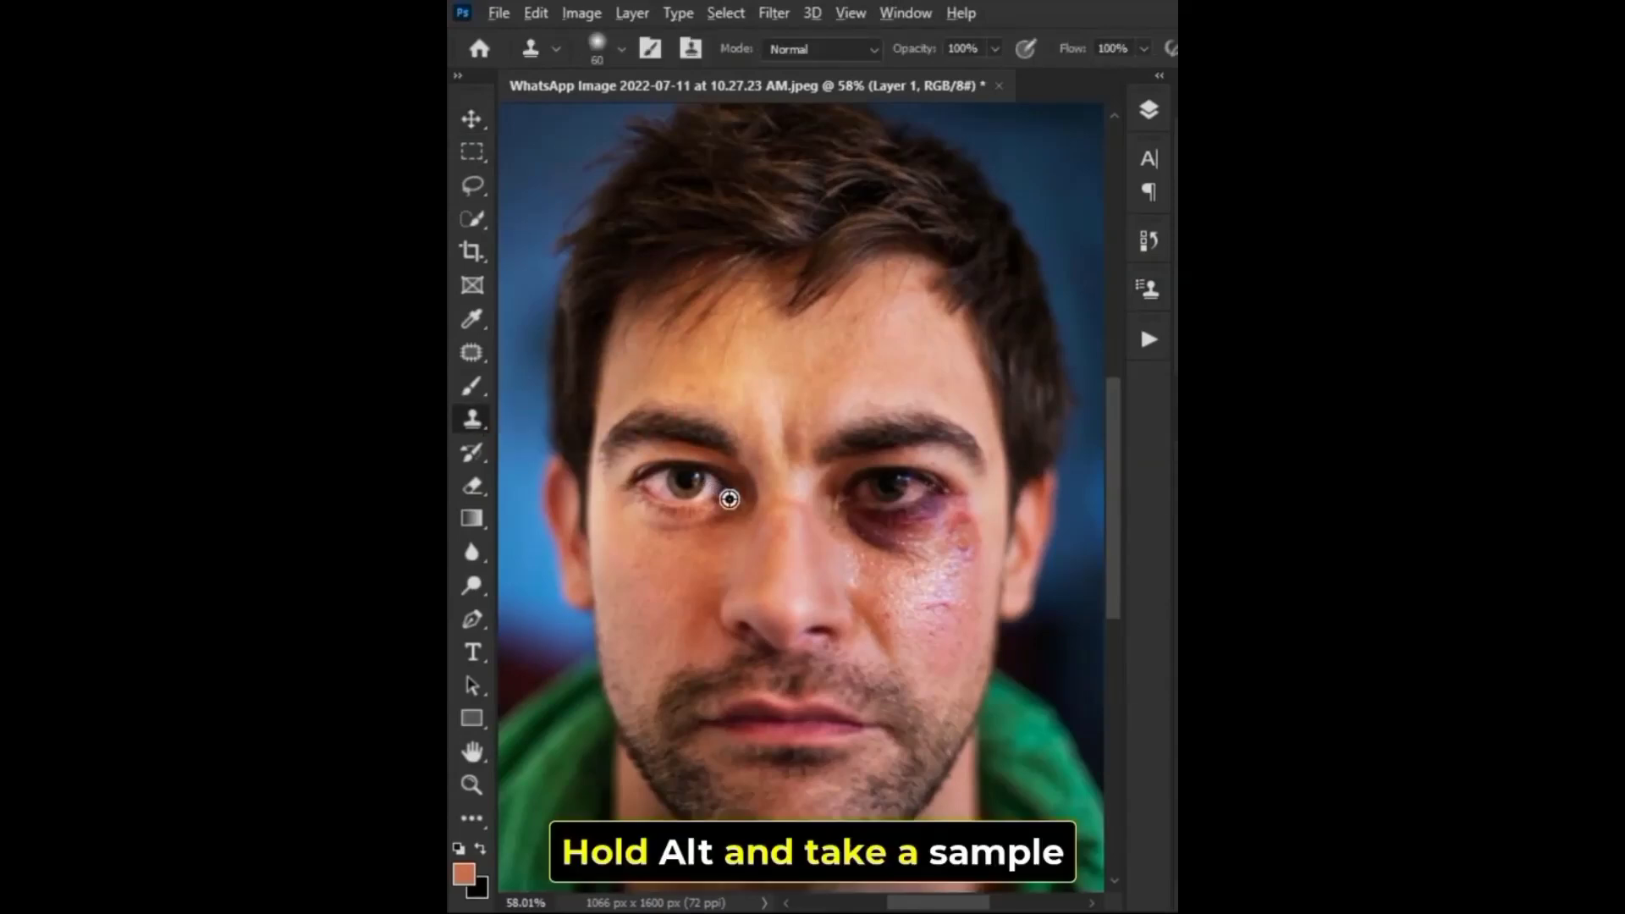
pyautogui.keyDown('alt'); pyautogui.click(728, 499); pyautogui.keyUp('alt')
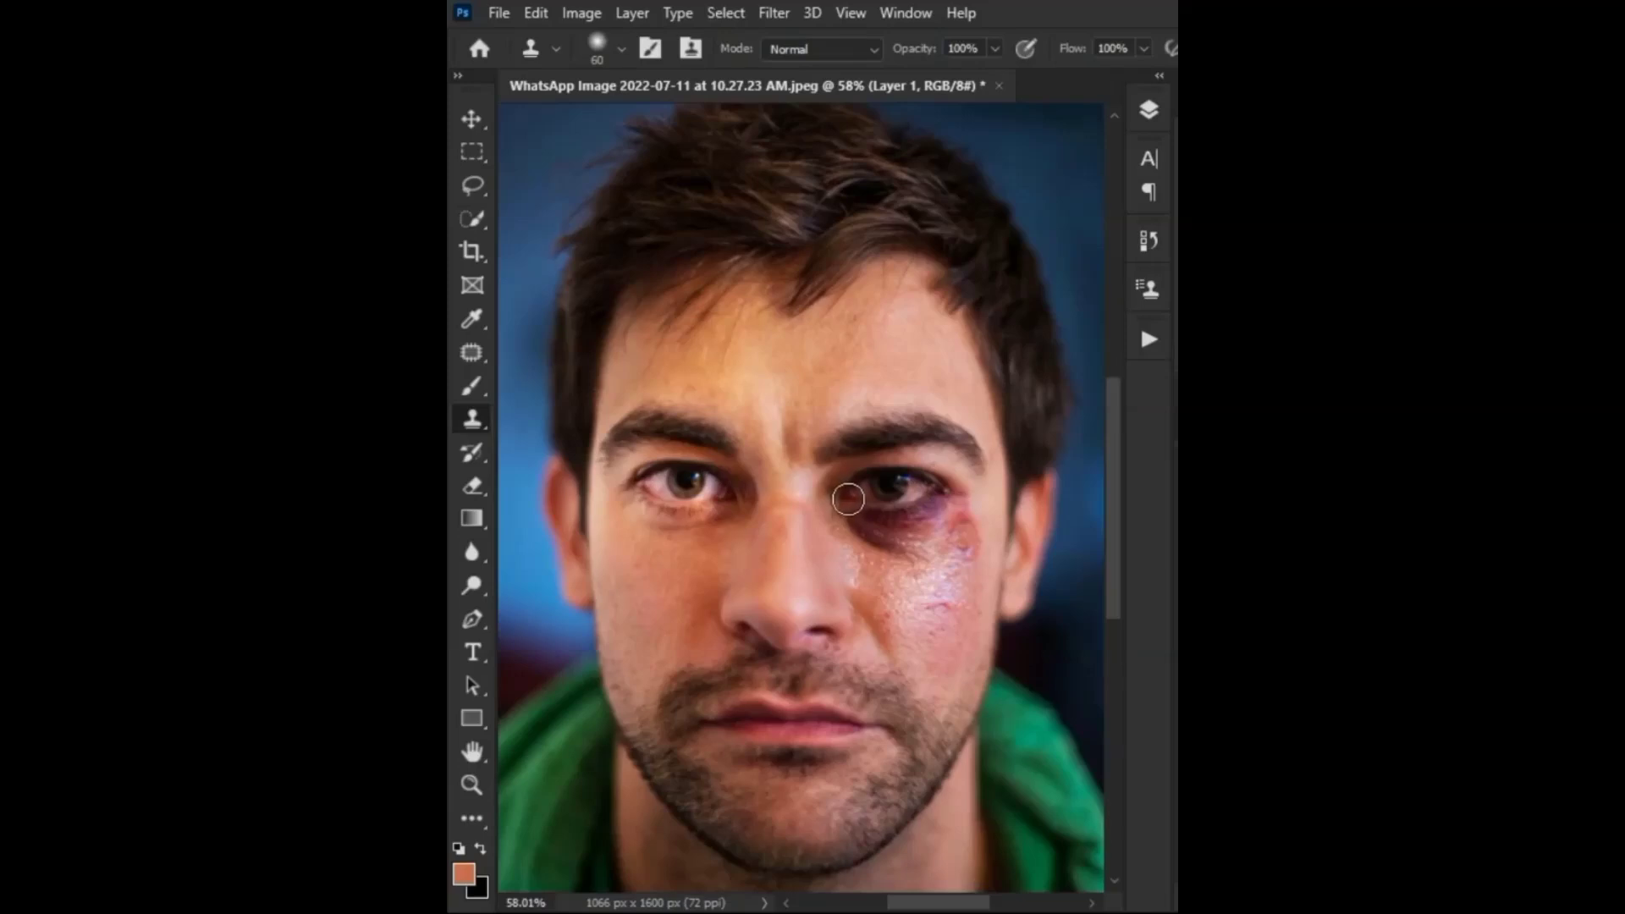
pyautogui.moveTo(844, 499)
pyautogui.mouseDown()
pyautogui.moveTo(923, 482)
pyautogui.moveTo(850, 474)
pyautogui.moveTo(927, 466)
pyautogui.moveTo(853, 452)
pyautogui.moveTo(931, 447)
pyautogui.moveTo(843, 482)
pyautogui.moveTo(919, 472)
pyautogui.moveTo(920, 503)
pyautogui.moveTo(865, 520)
pyautogui.moveTo(908, 519)
pyautogui.moveTo(868, 532)
pyautogui.moveTo(937, 532)
pyautogui.moveTo(954, 496)
pyautogui.moveTo(965, 532)
pyautogui.moveTo(943, 585)
pyautogui.moveTo(935, 553)
pyautogui.moveTo(870, 554)
pyautogui.moveTo(870, 578)
pyautogui.moveTo(858, 545)
pyautogui.moveTo(879, 602)
pyautogui.moveTo(950, 609)
pyautogui.moveTo(933, 646)
pyautogui.moveTo(895, 529)
pyautogui.moveTo(914, 472)
pyautogui.moveTo(865, 504)
pyautogui.moveTo(930, 486)
pyautogui.mouseUp()
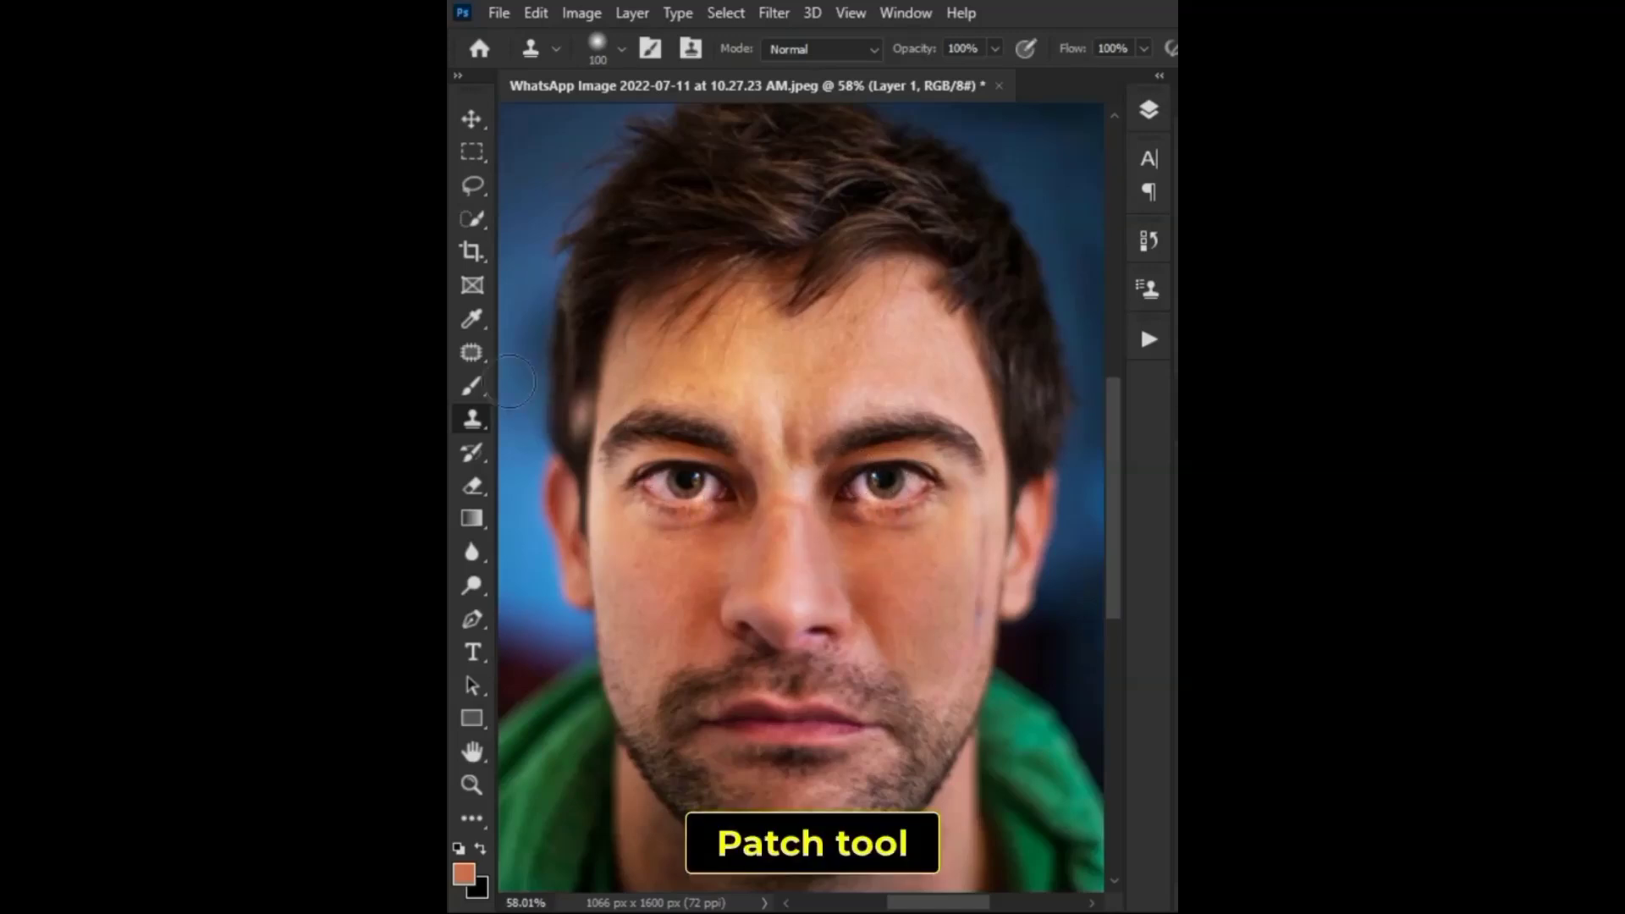
# Outline the leftover marks along the retouched cheek's outer edge with the Patch tool and replace them with clean neighbouring skin
pyautogui.click(473, 354)
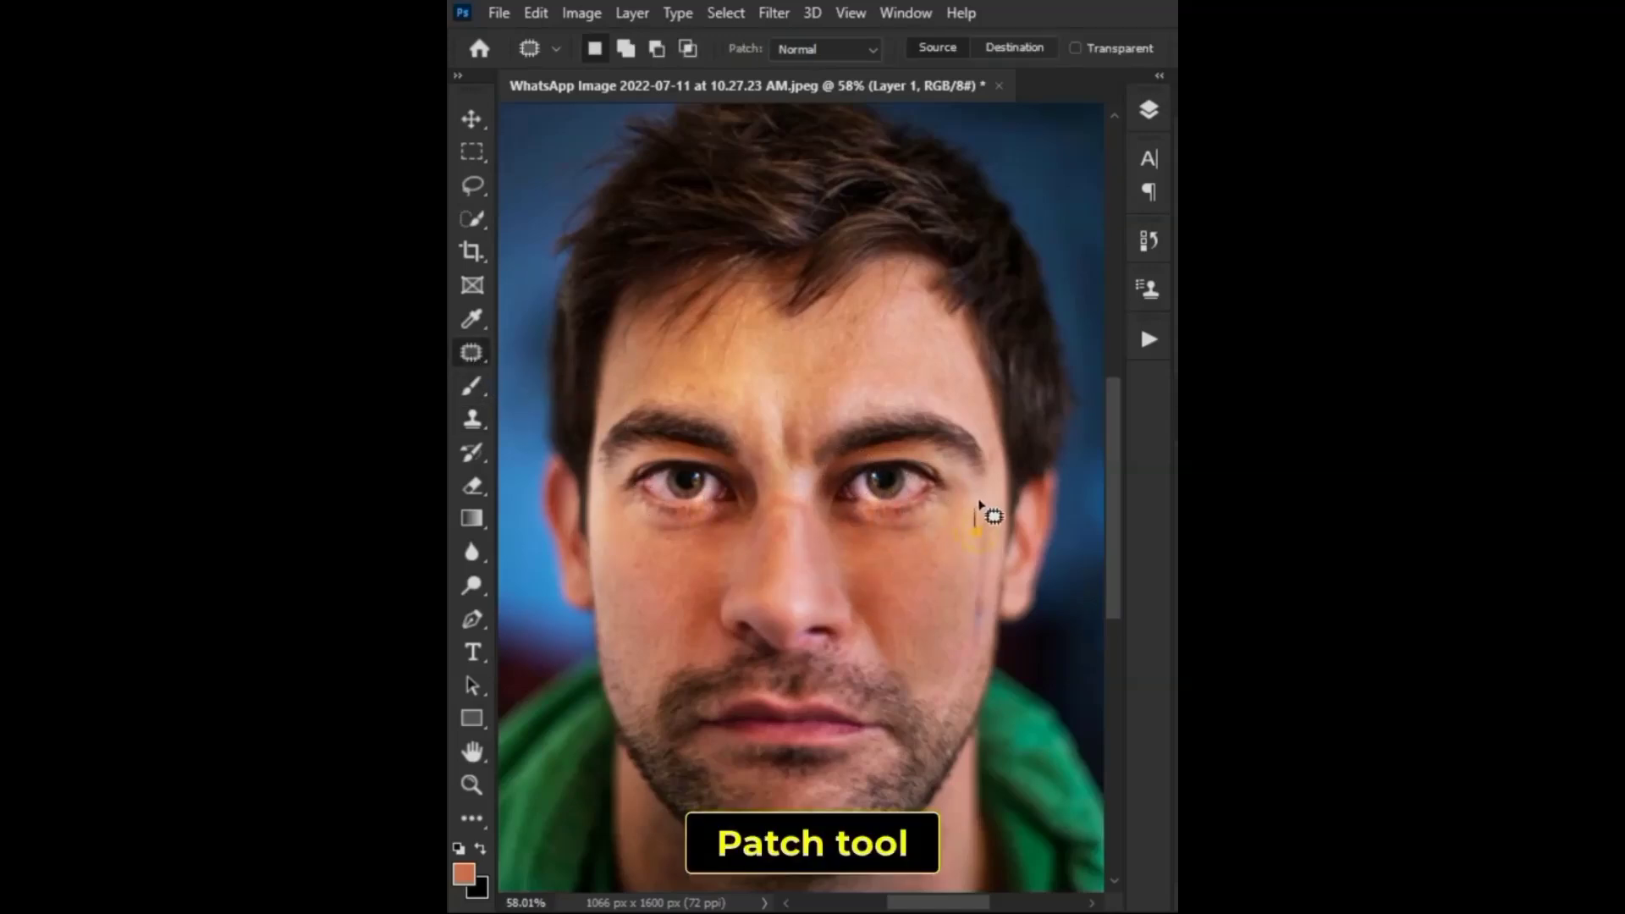
pyautogui.moveTo(979, 505); pyautogui.dragTo(1001, 598)
pyautogui.moveTo(974, 509); pyautogui.dragTo(976, 508)
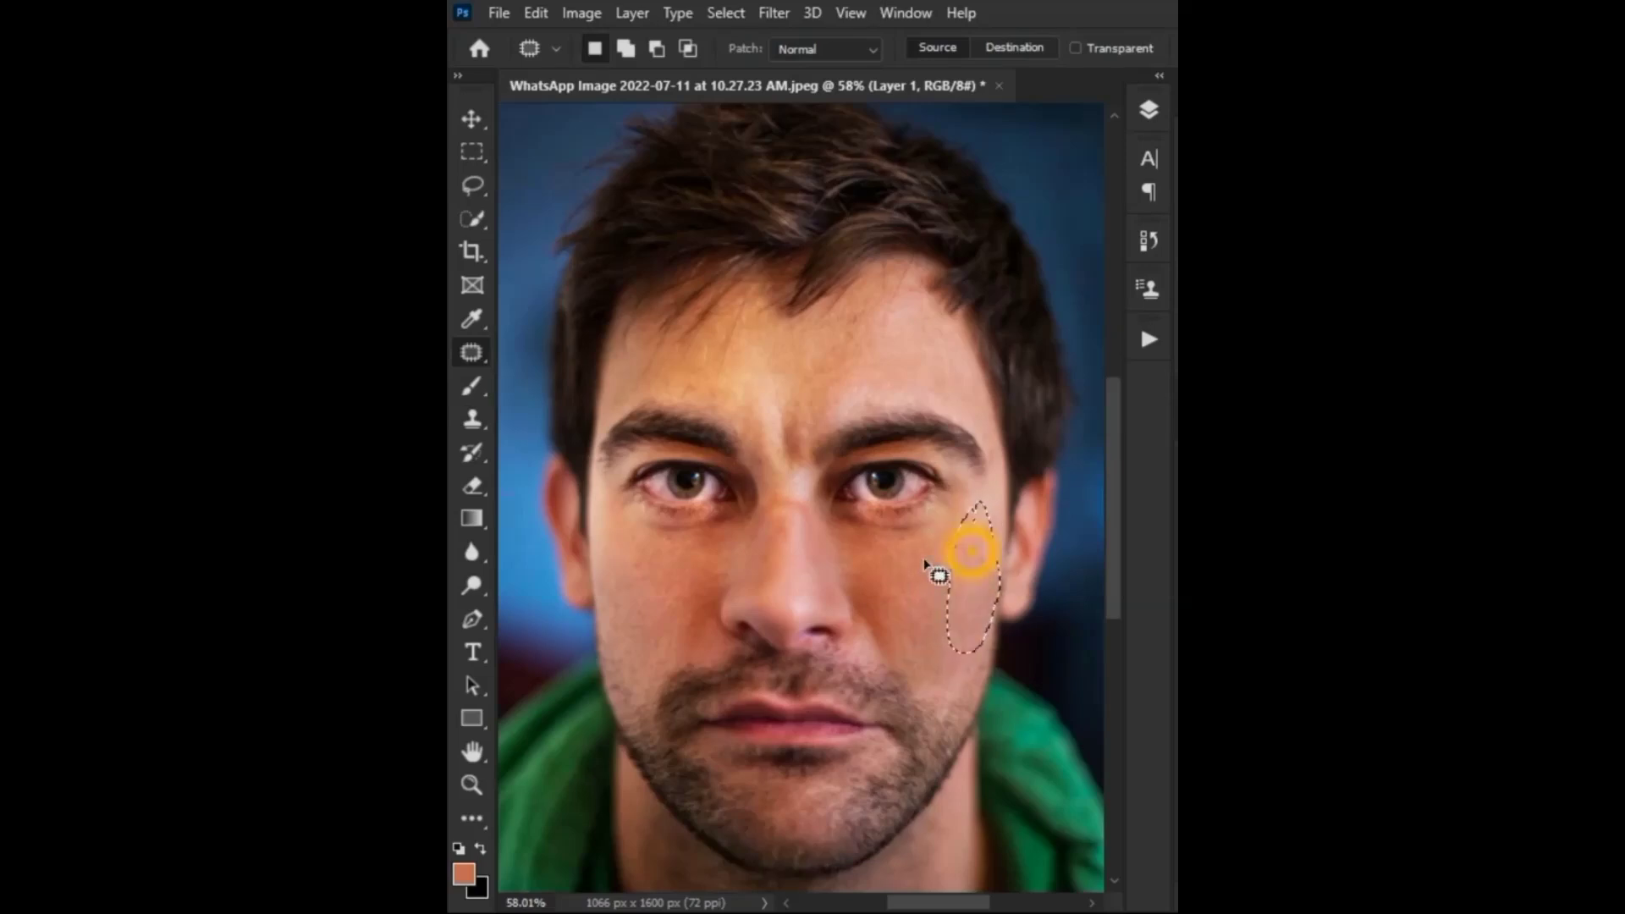
pyautogui.moveTo(948, 565)
pyautogui.mouseDown()
pyautogui.moveTo(985, 606)
pyautogui.moveTo(959, 654)
pyautogui.mouseUp()
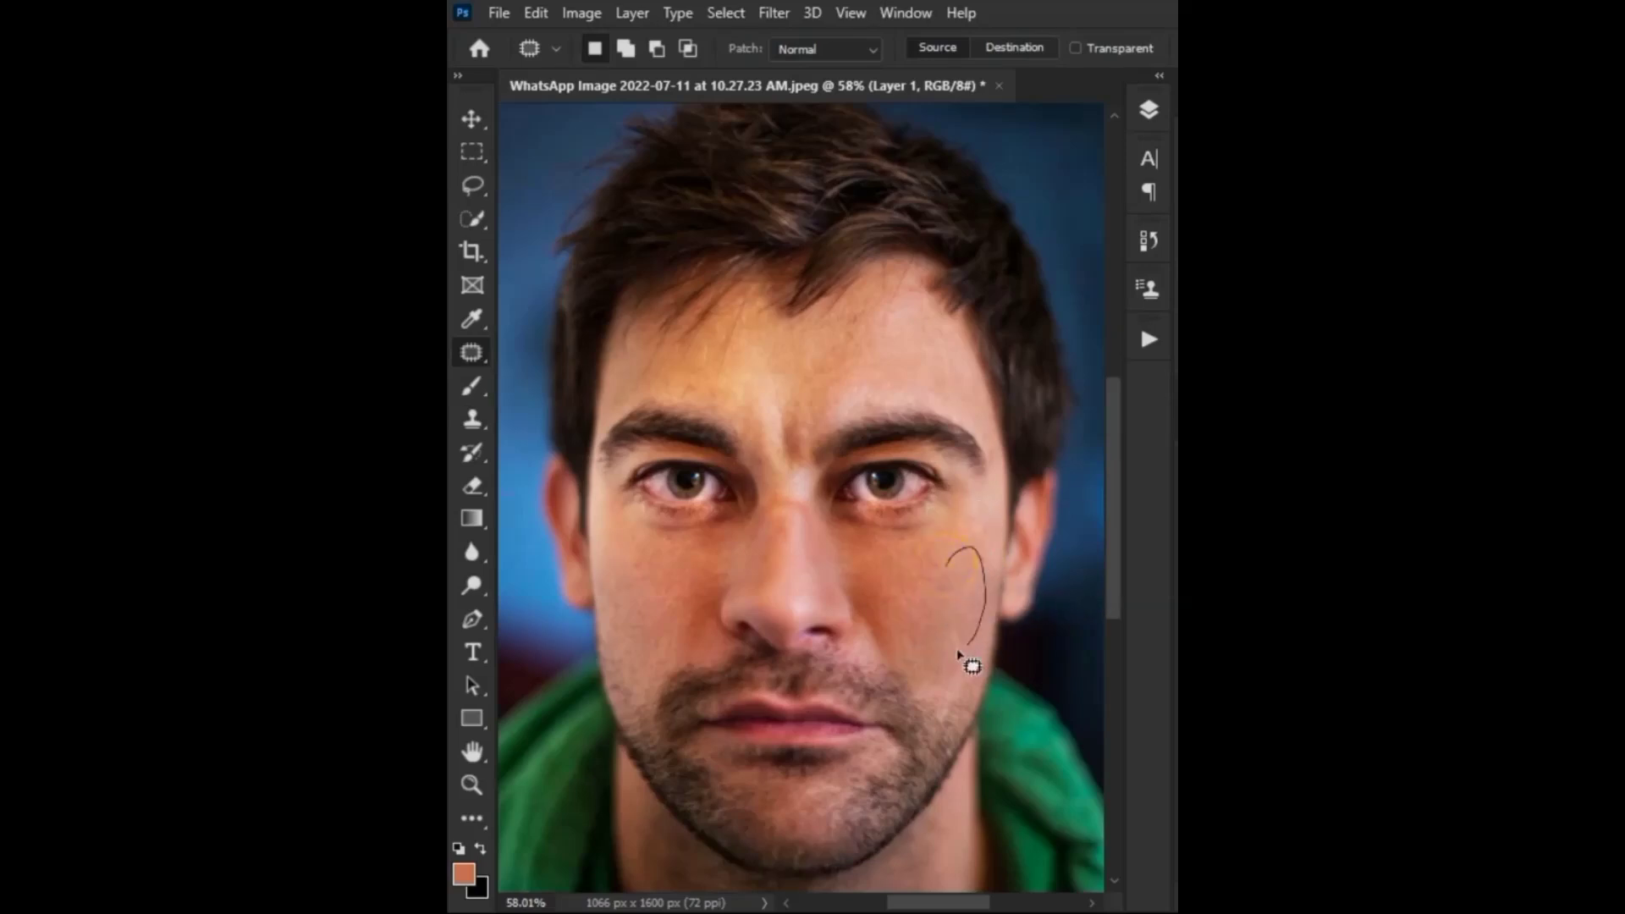
pyautogui.moveTo(958, 600); pyautogui.dragTo(917, 601)
pyautogui.press('v')
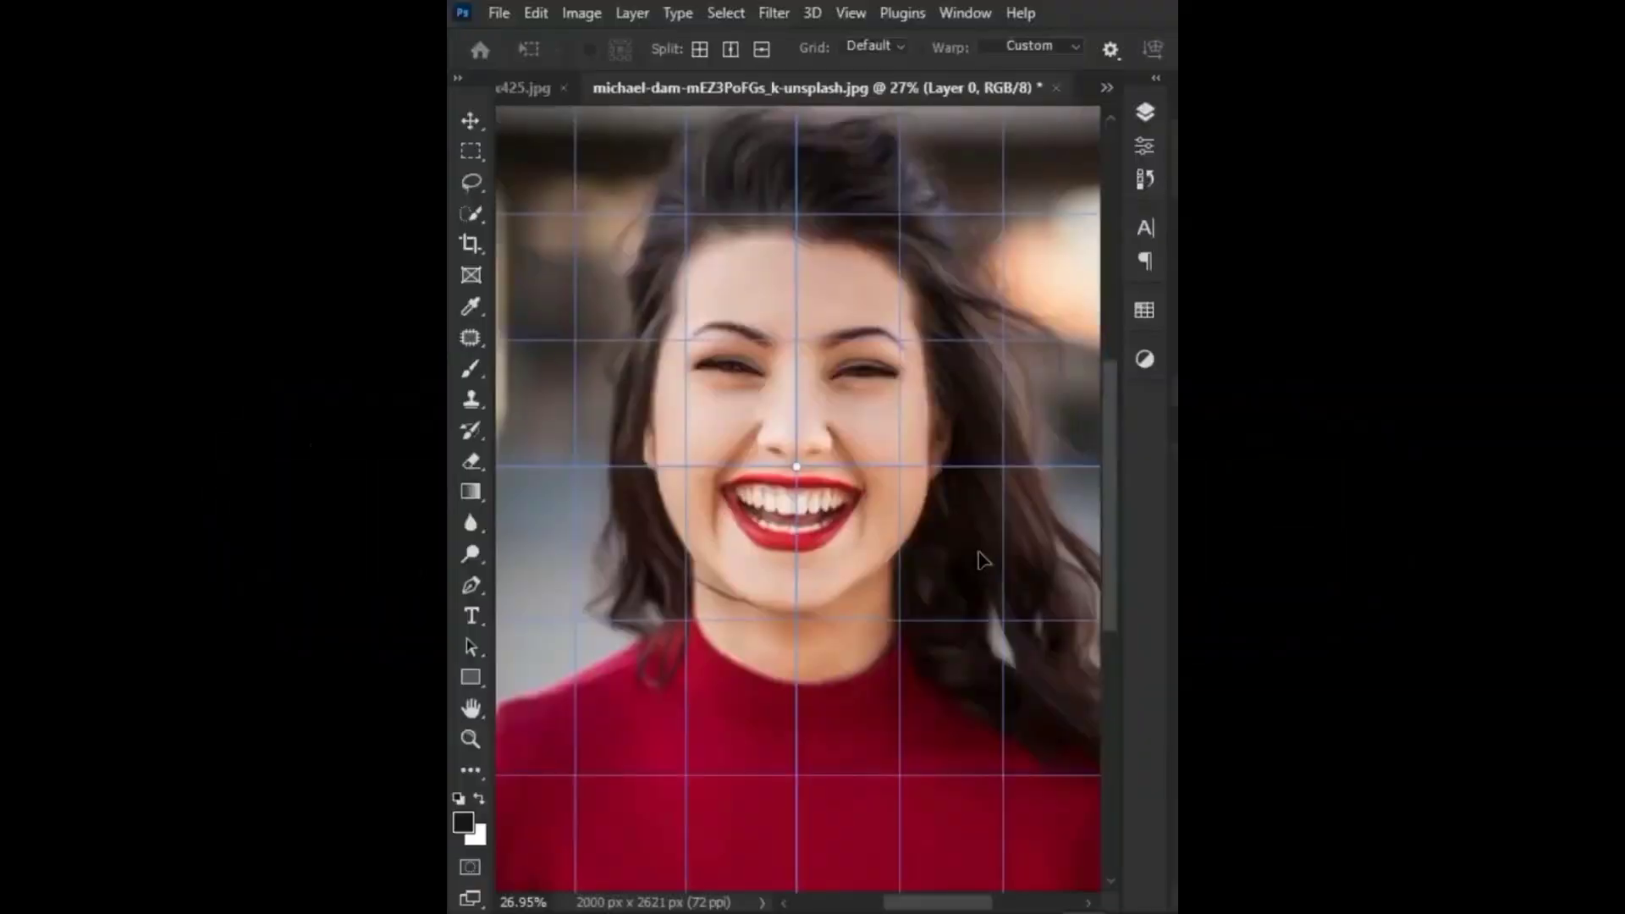
pyautogui.moveTo(971, 555); pyautogui.dragTo(936, 562)
pyautogui.moveTo(584, 567); pyautogui.dragTo(639, 570)
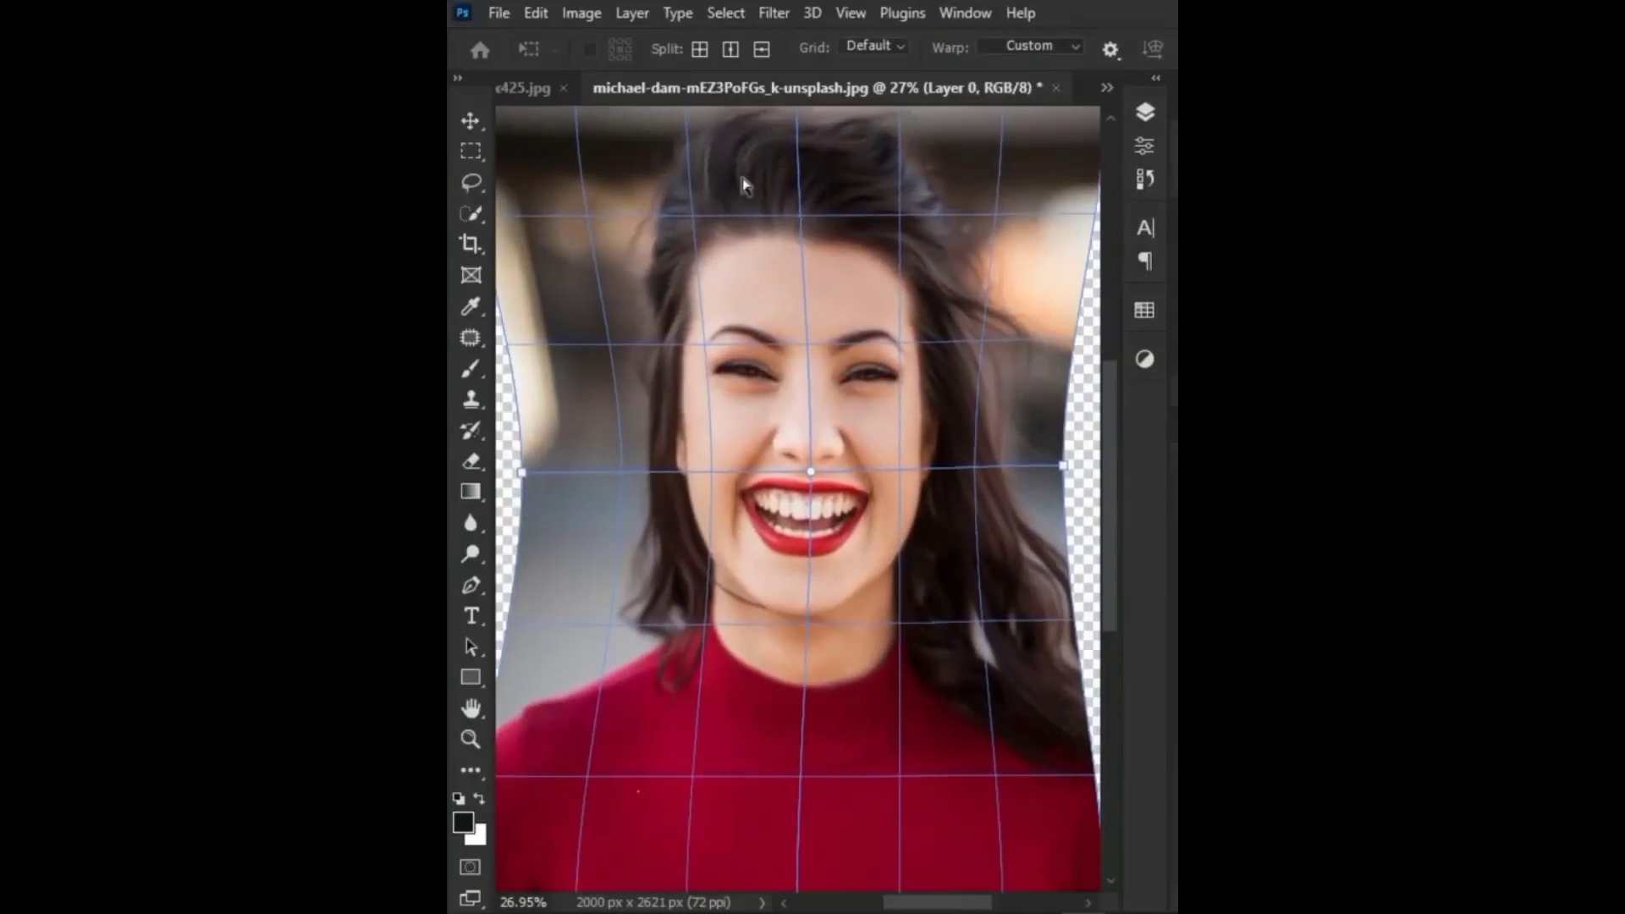
pyautogui.moveTo(817, 139); pyautogui.dragTo(830, 180)
pyautogui.moveTo(826, 713); pyautogui.dragTo(828, 683)
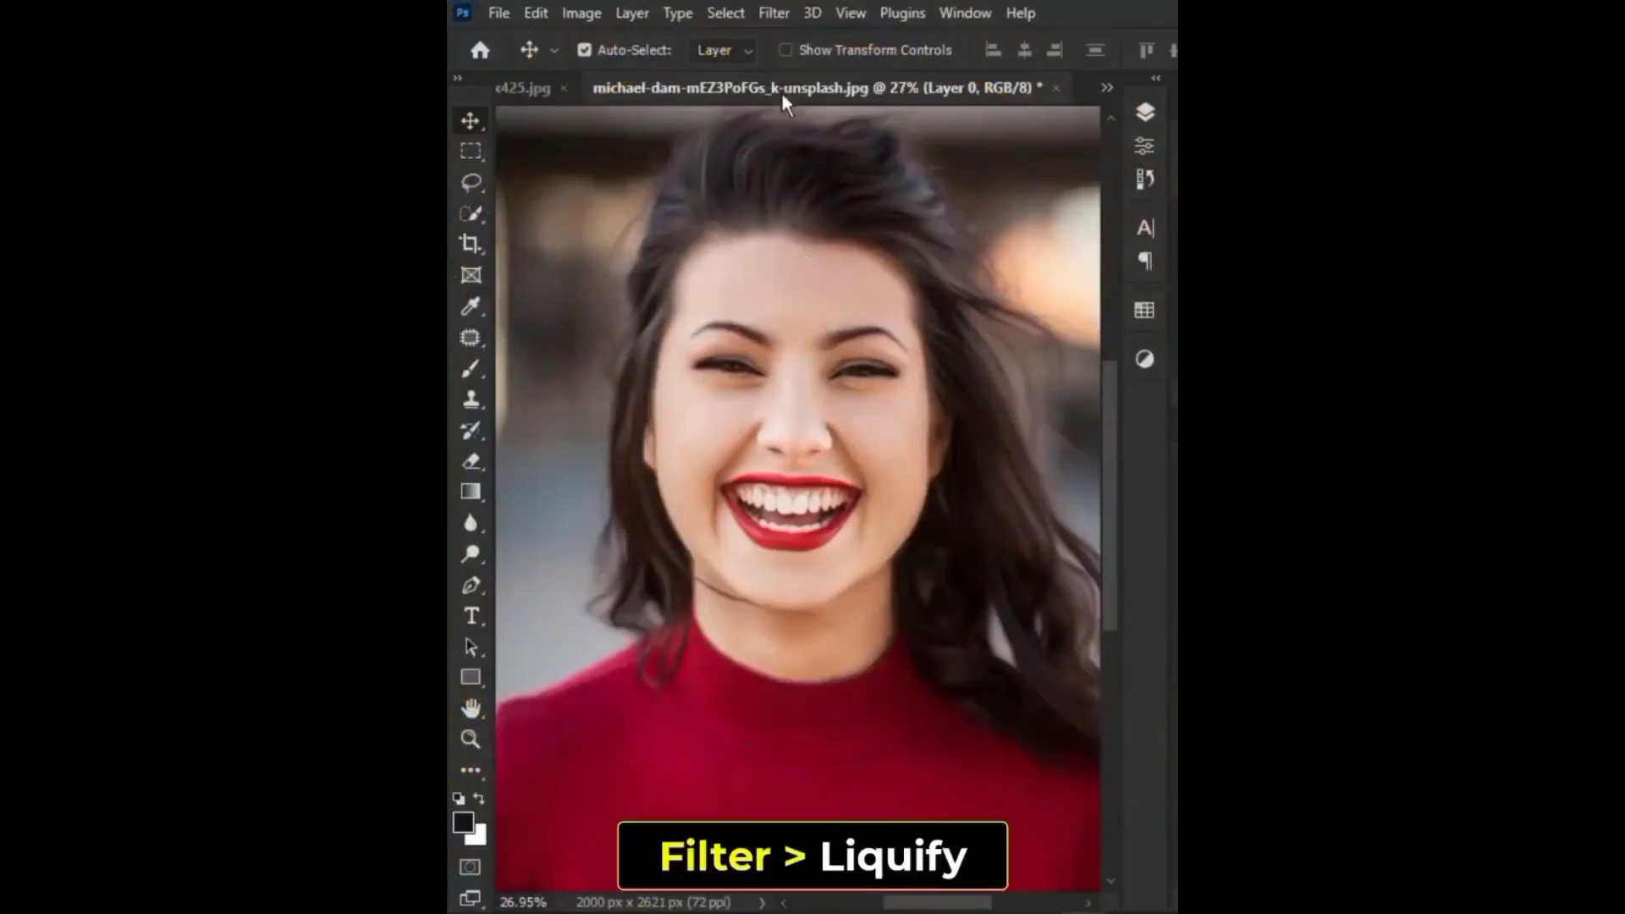
# Open the smiling woman's portrait in the Liquify filter and narrow her jawline slightly with the Face tool
pyautogui.click(780, 20)
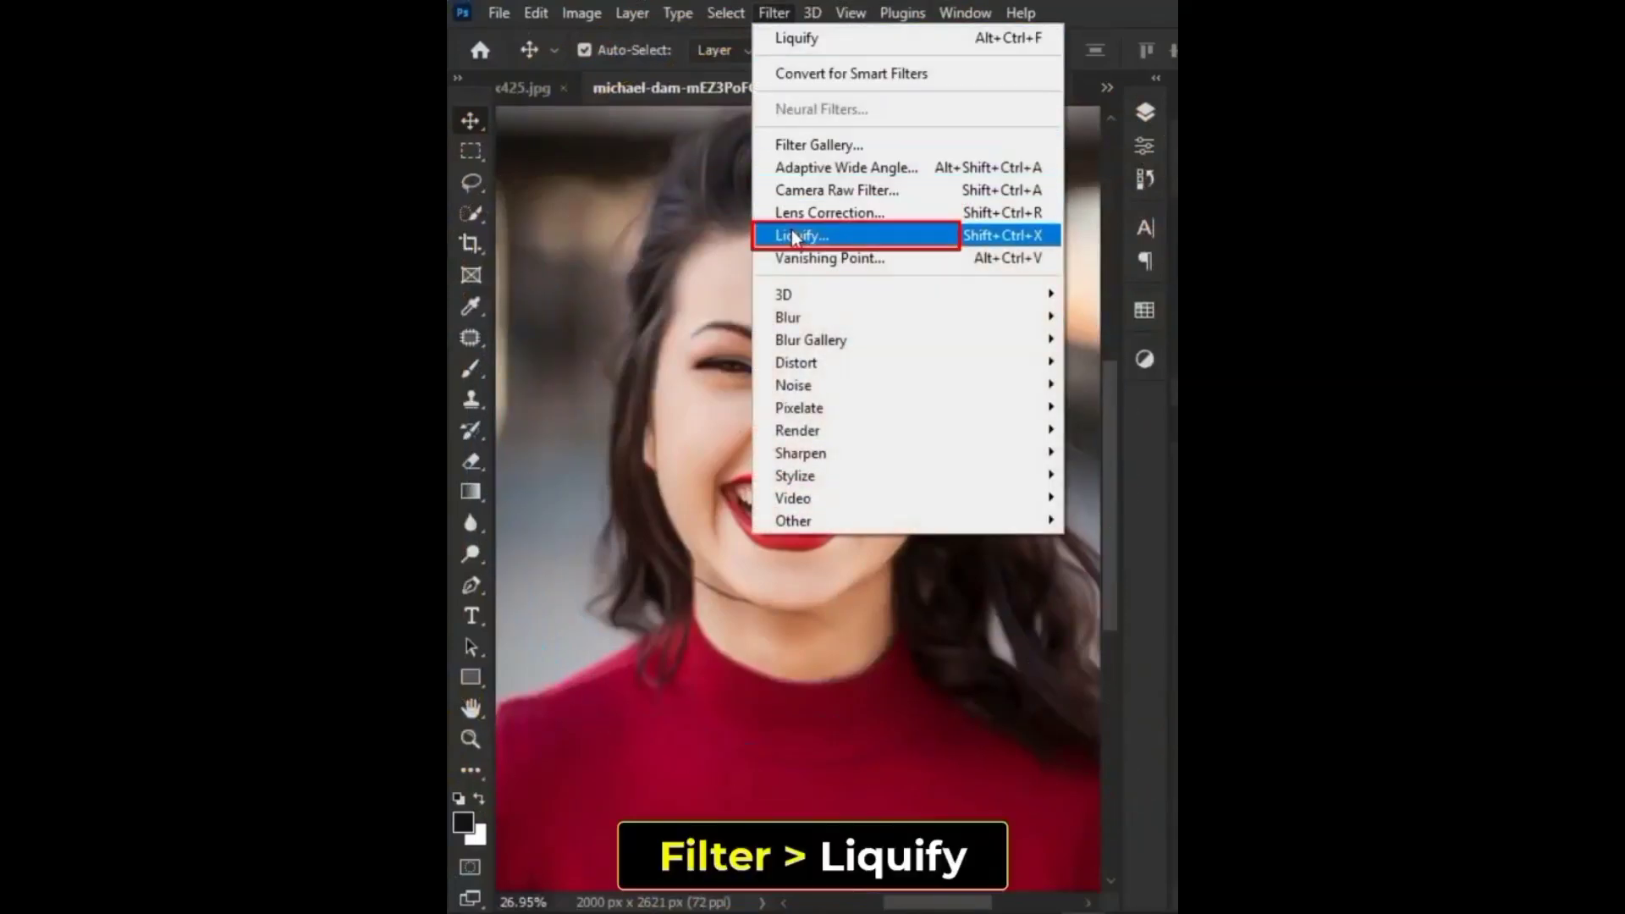
pyautogui.click(853, 239)
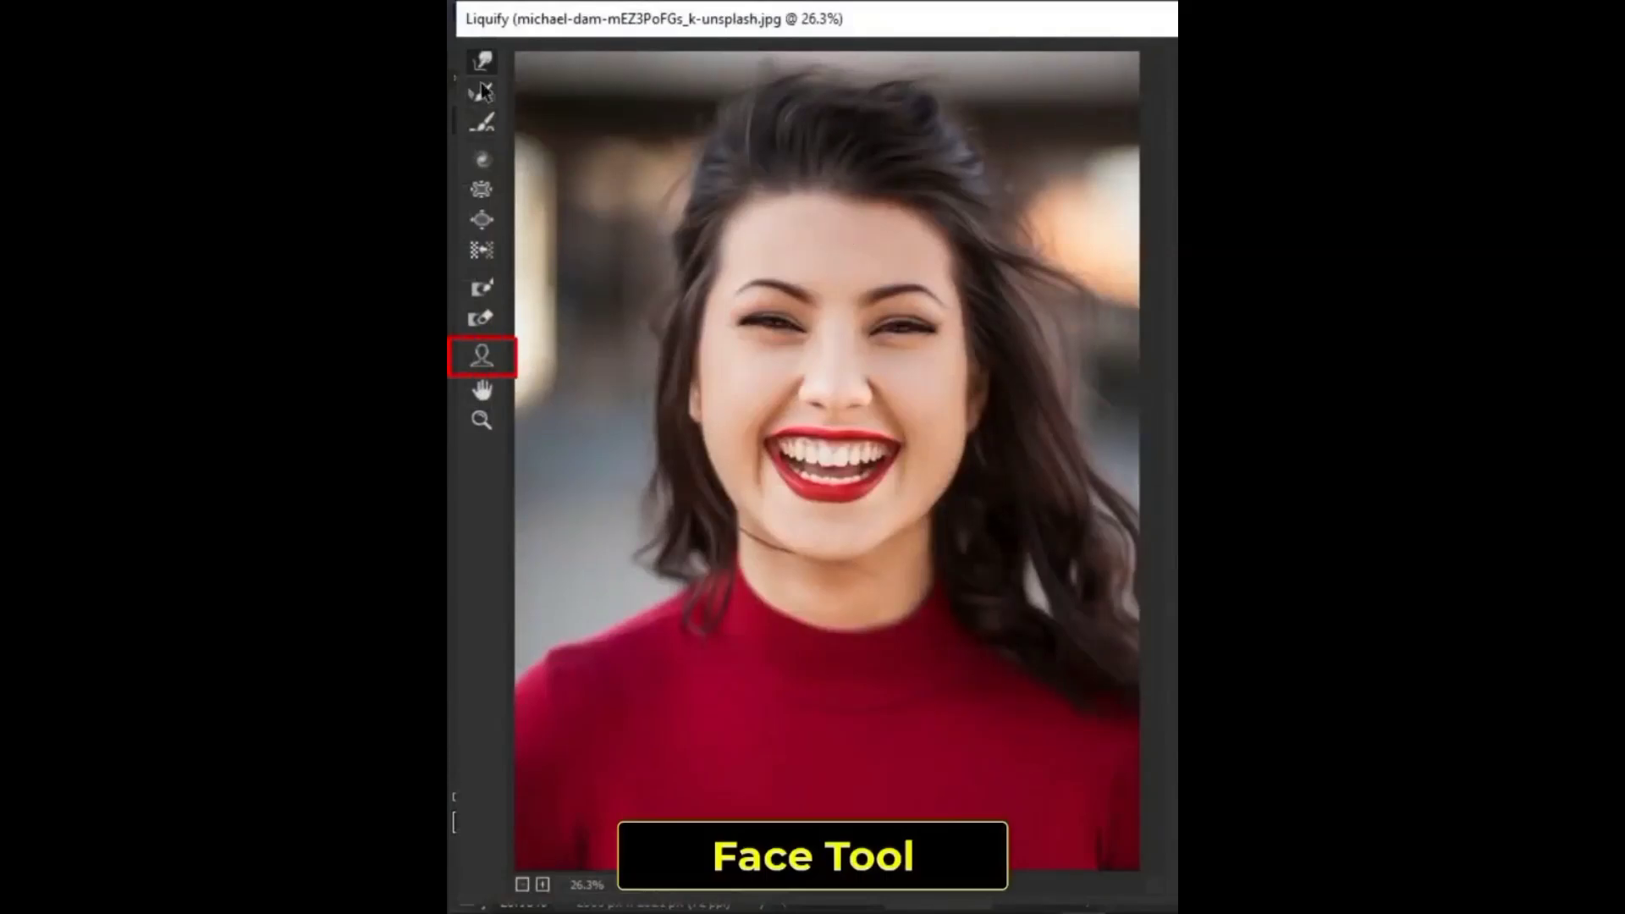
pyautogui.click(484, 362)
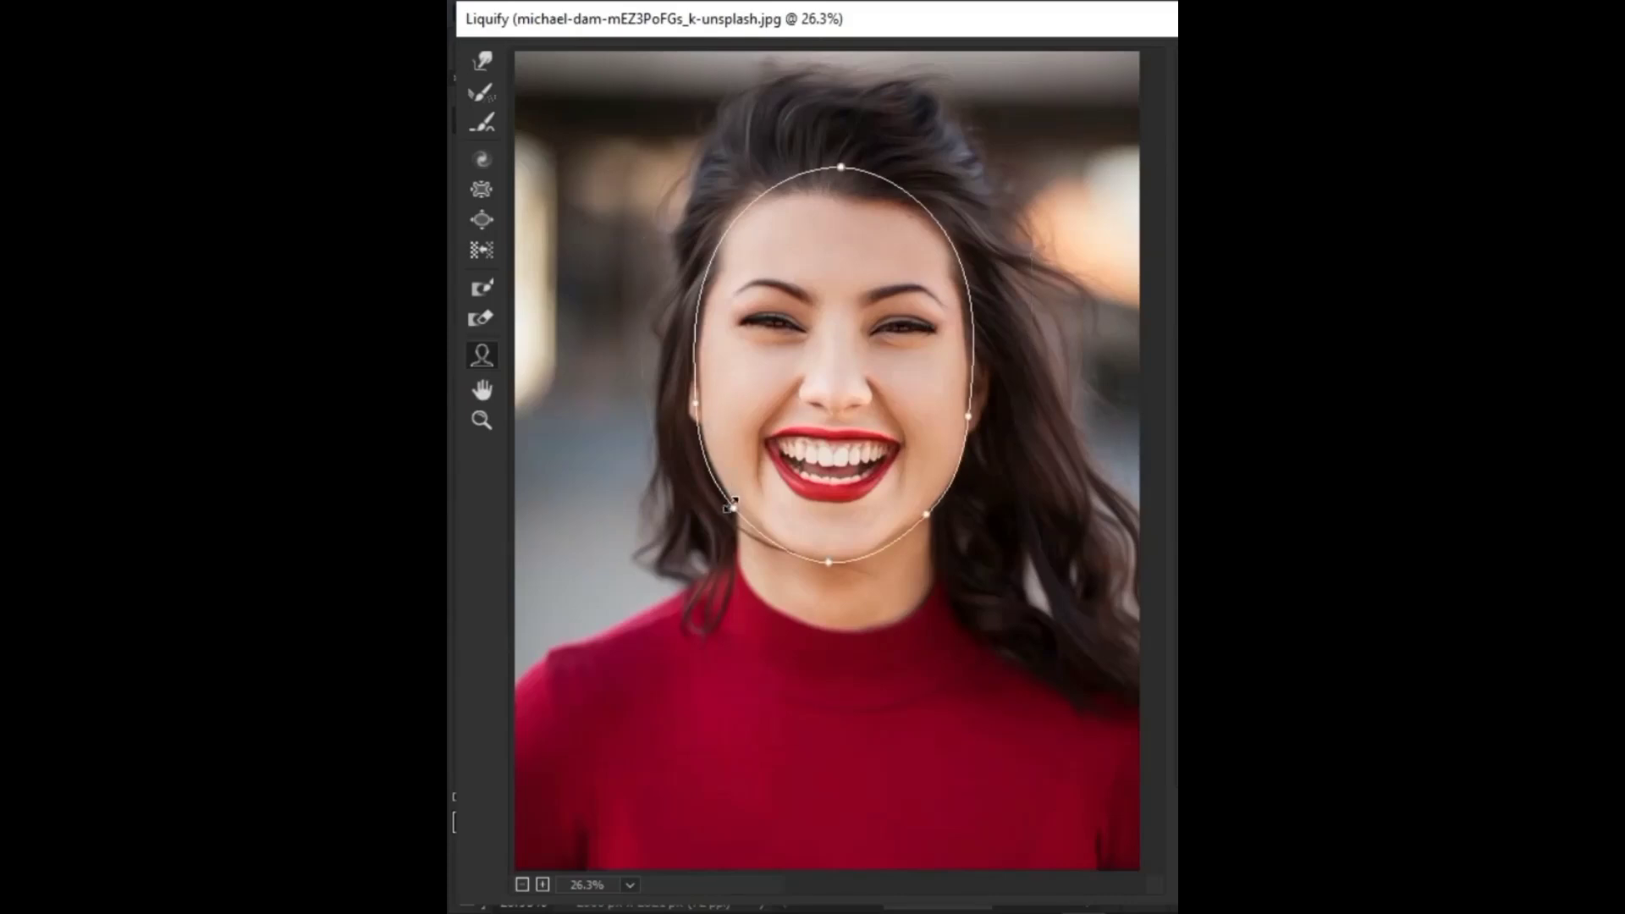
pyautogui.moveTo(728, 506); pyautogui.dragTo(738, 500)
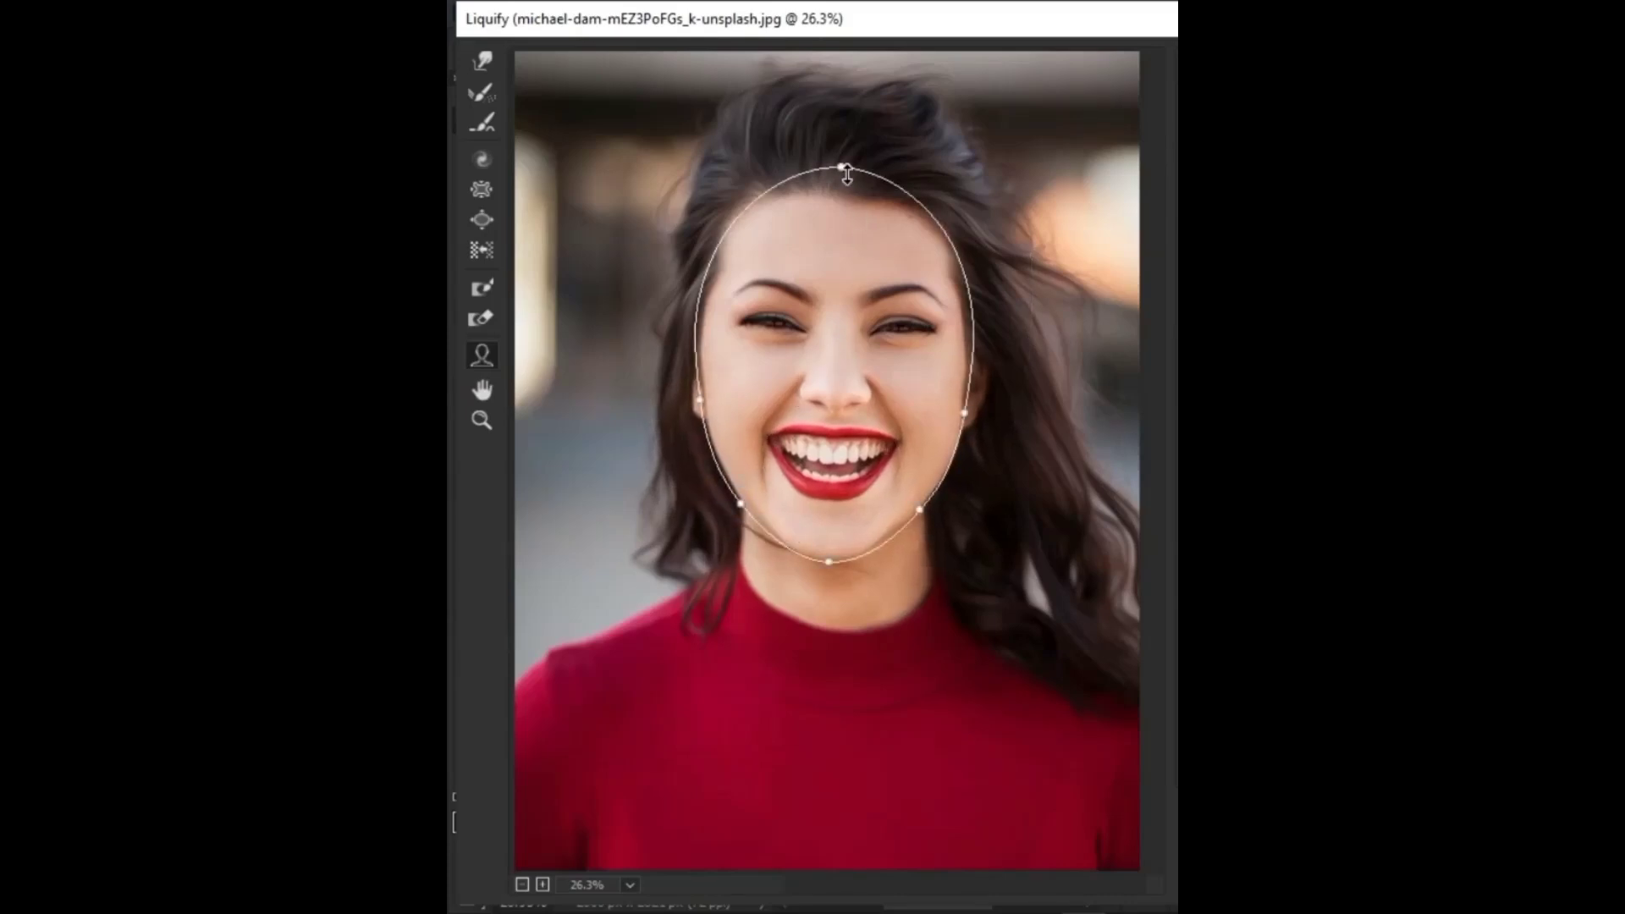
# Lower the forehead to -68, pull the side of the face slightly inward, and apply the Liquify changes
pyautogui.moveTo(844, 168); pyautogui.dragTo(842, 176)
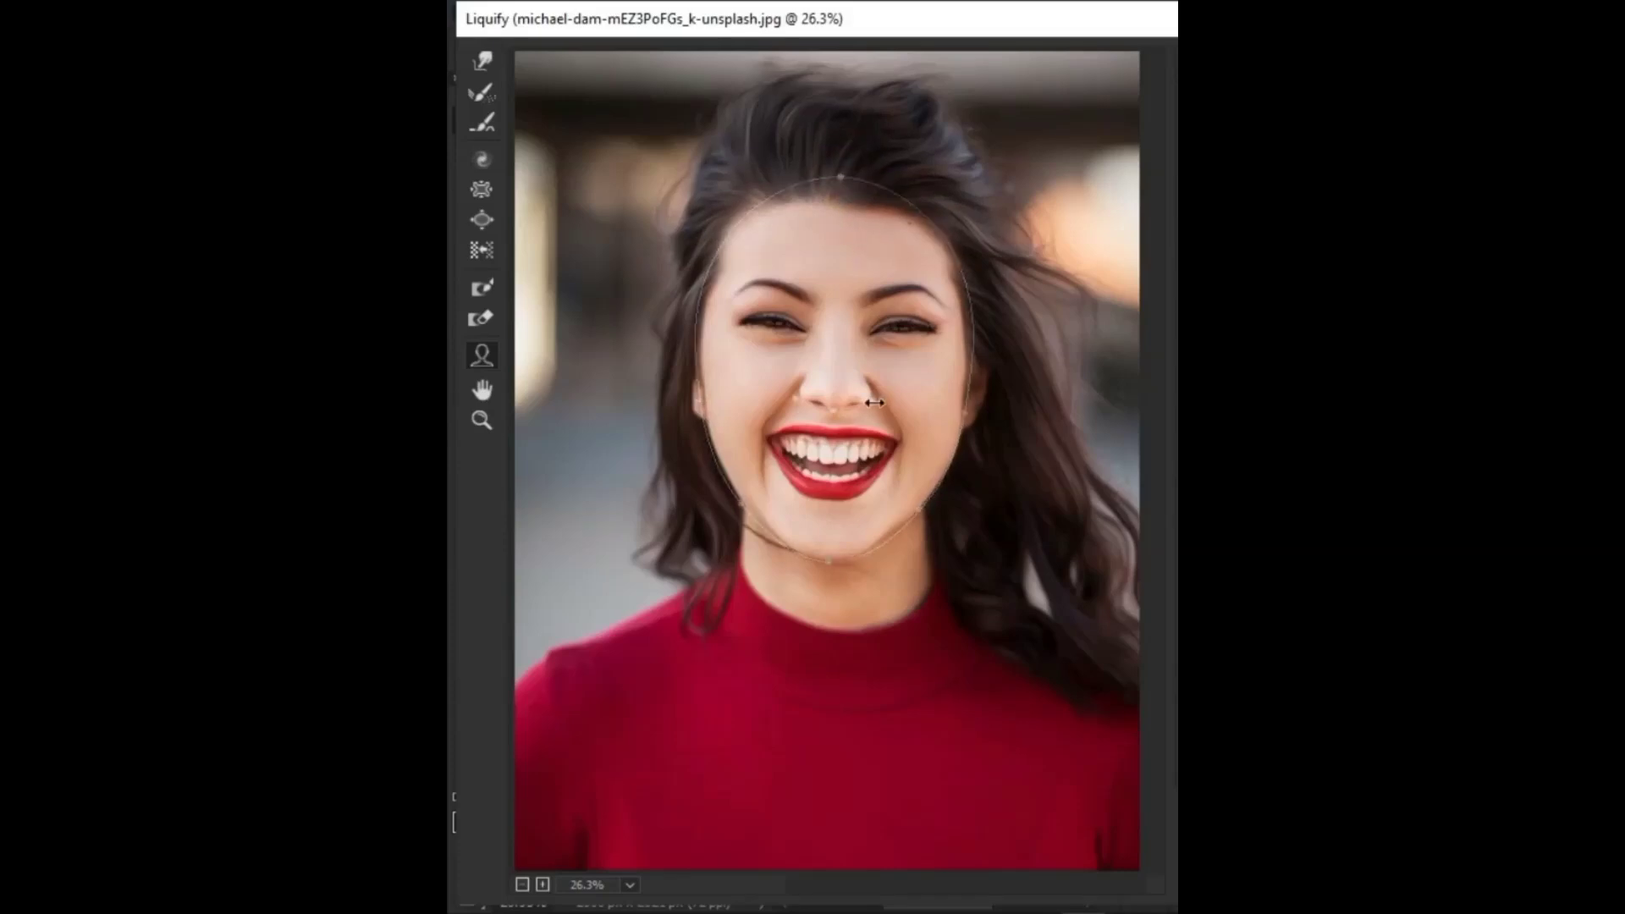
pyautogui.moveTo(986, 395)
pyautogui.moveTo(975, 401); pyautogui.dragTo(960, 395)
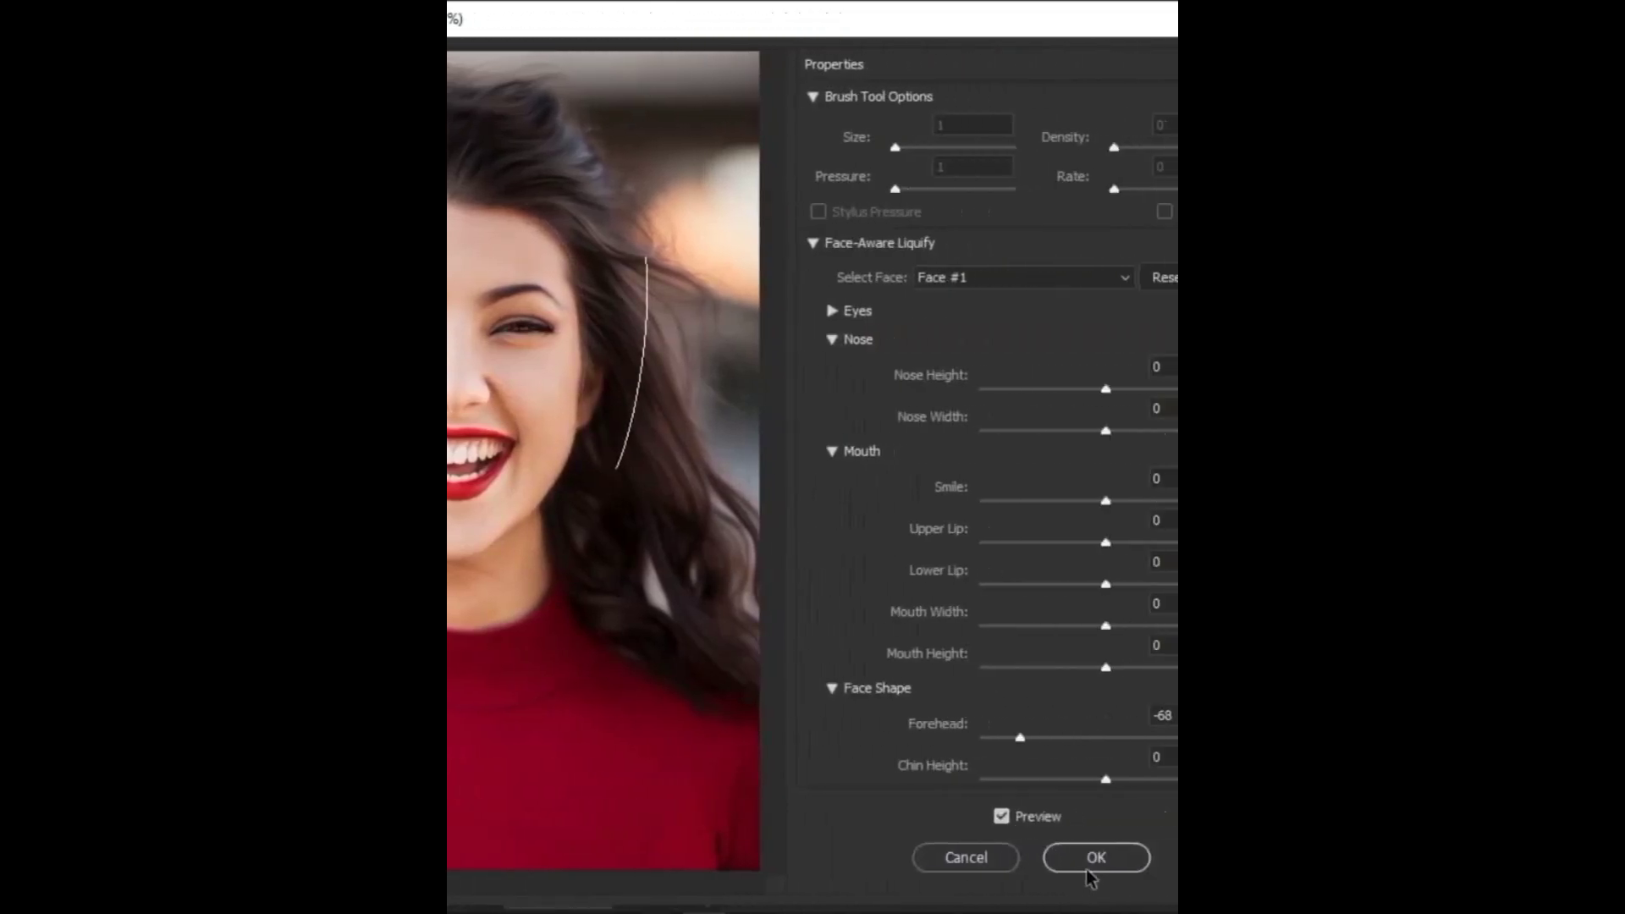
pyautogui.click(1082, 863)
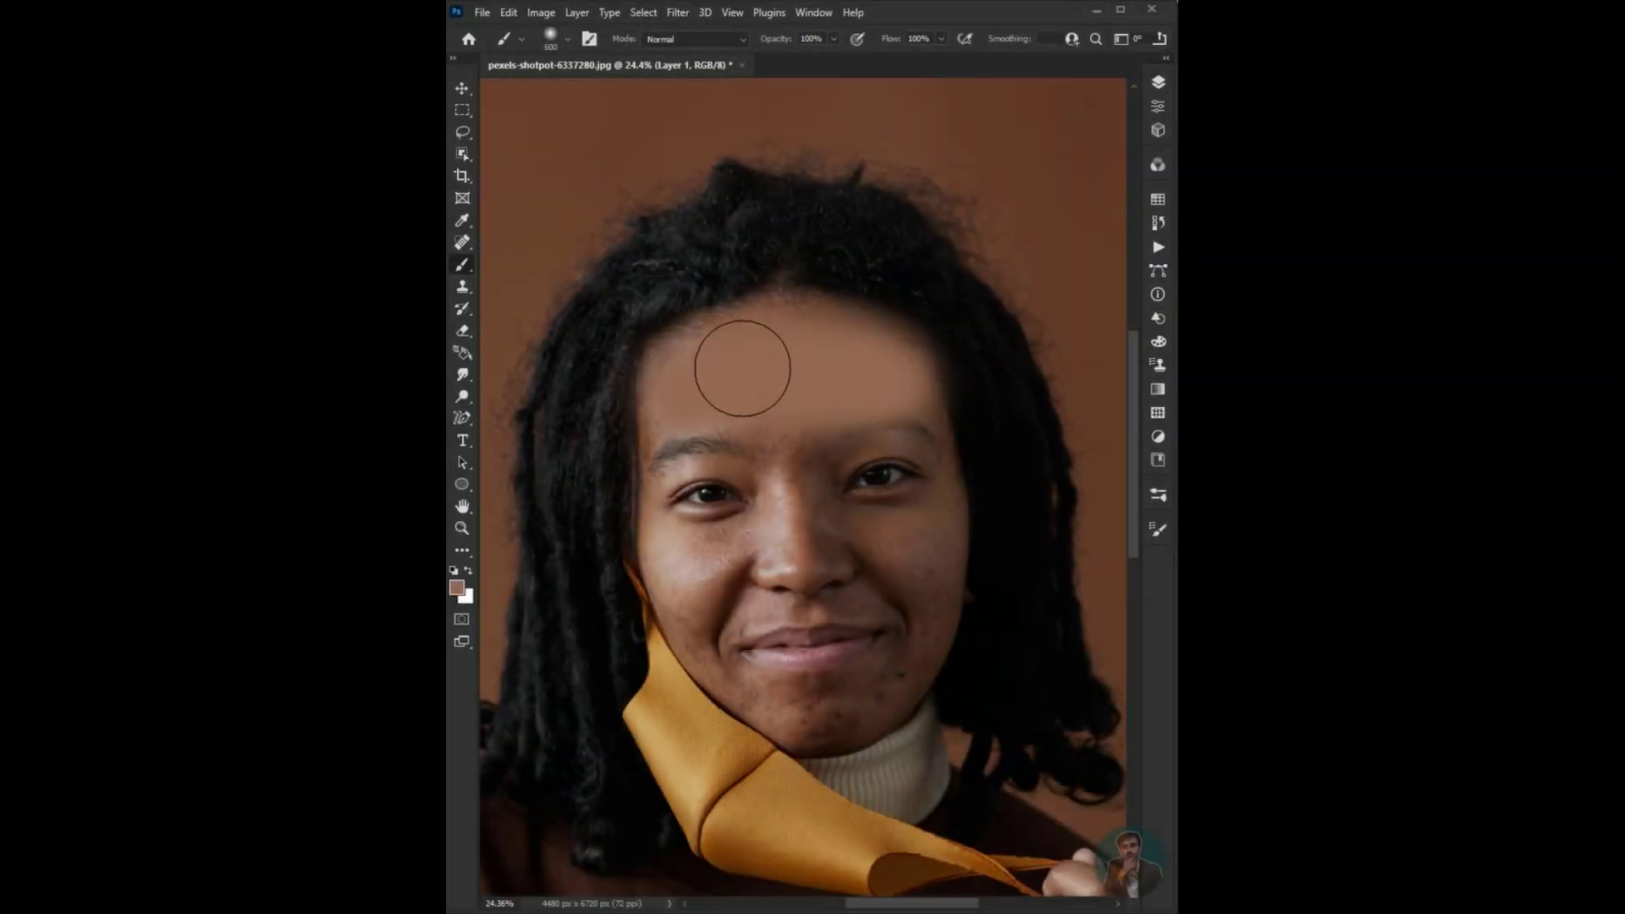
pyautogui.moveTo(744, 363)
pyautogui.mouseDown()
pyautogui.moveTo(889, 569)
pyautogui.moveTo(624, 352)
pyautogui.moveTo(687, 449)
pyautogui.mouseUp()
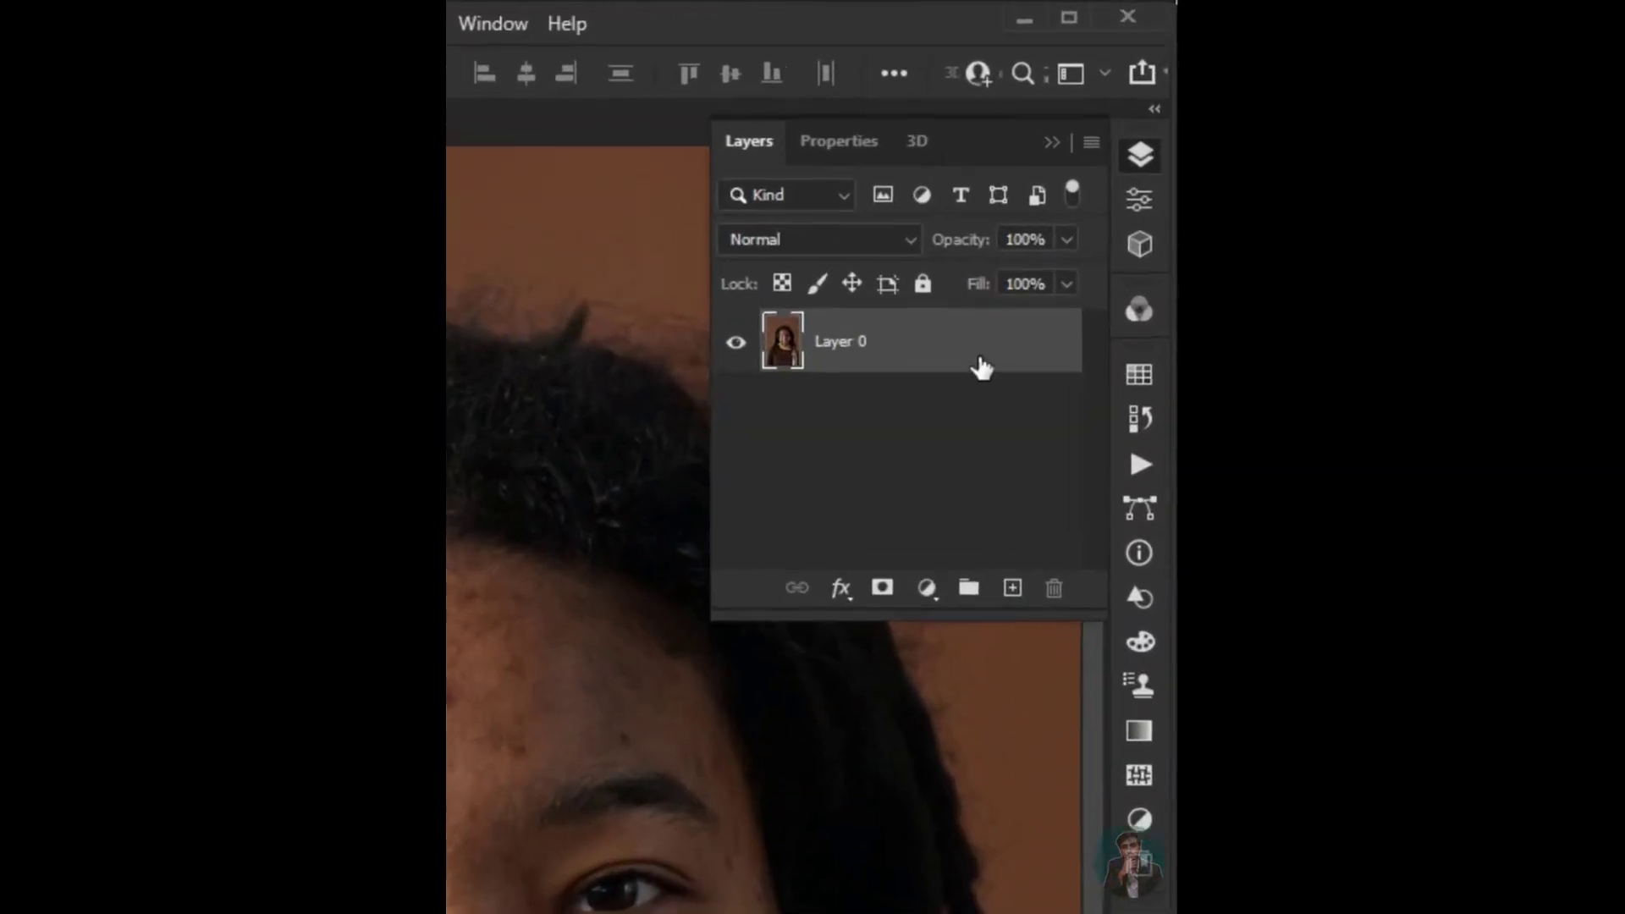
# Duplicate Layer 0 and convert the copy to a smart object
pyautogui.moveTo(1075, 189); pyautogui.dragTo(1091, 316)
pyautogui.rightClick(810, 354)
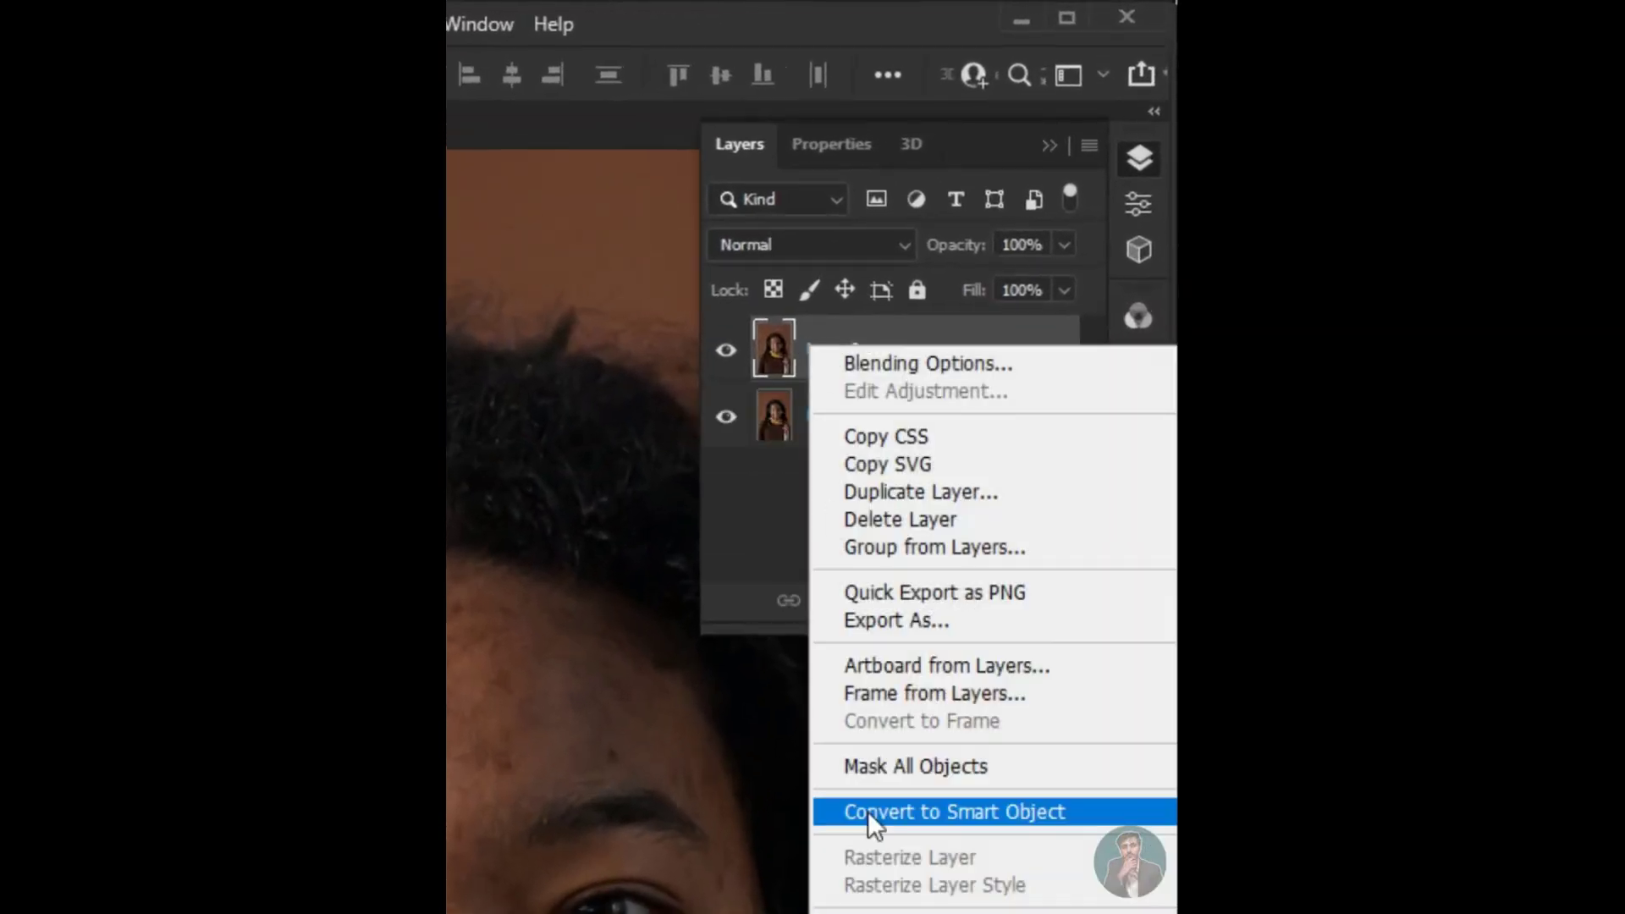
pyautogui.click(866, 811)
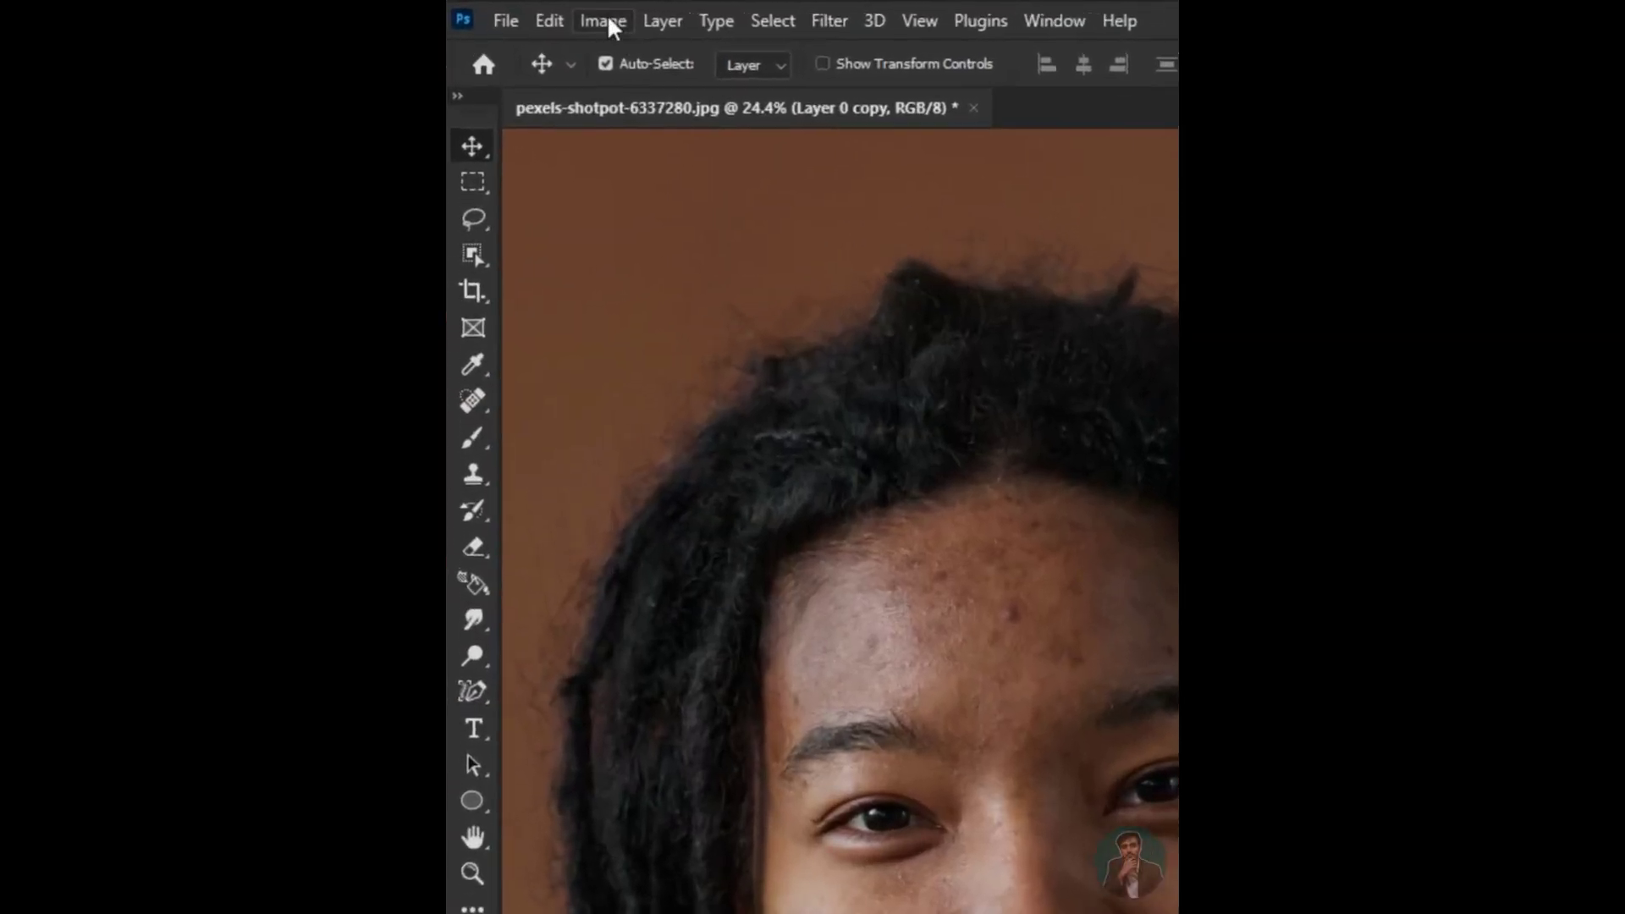
# Invert the colours of the smart object copy
pyautogui.click(609, 22)
pyautogui.moveTo(762, 92)
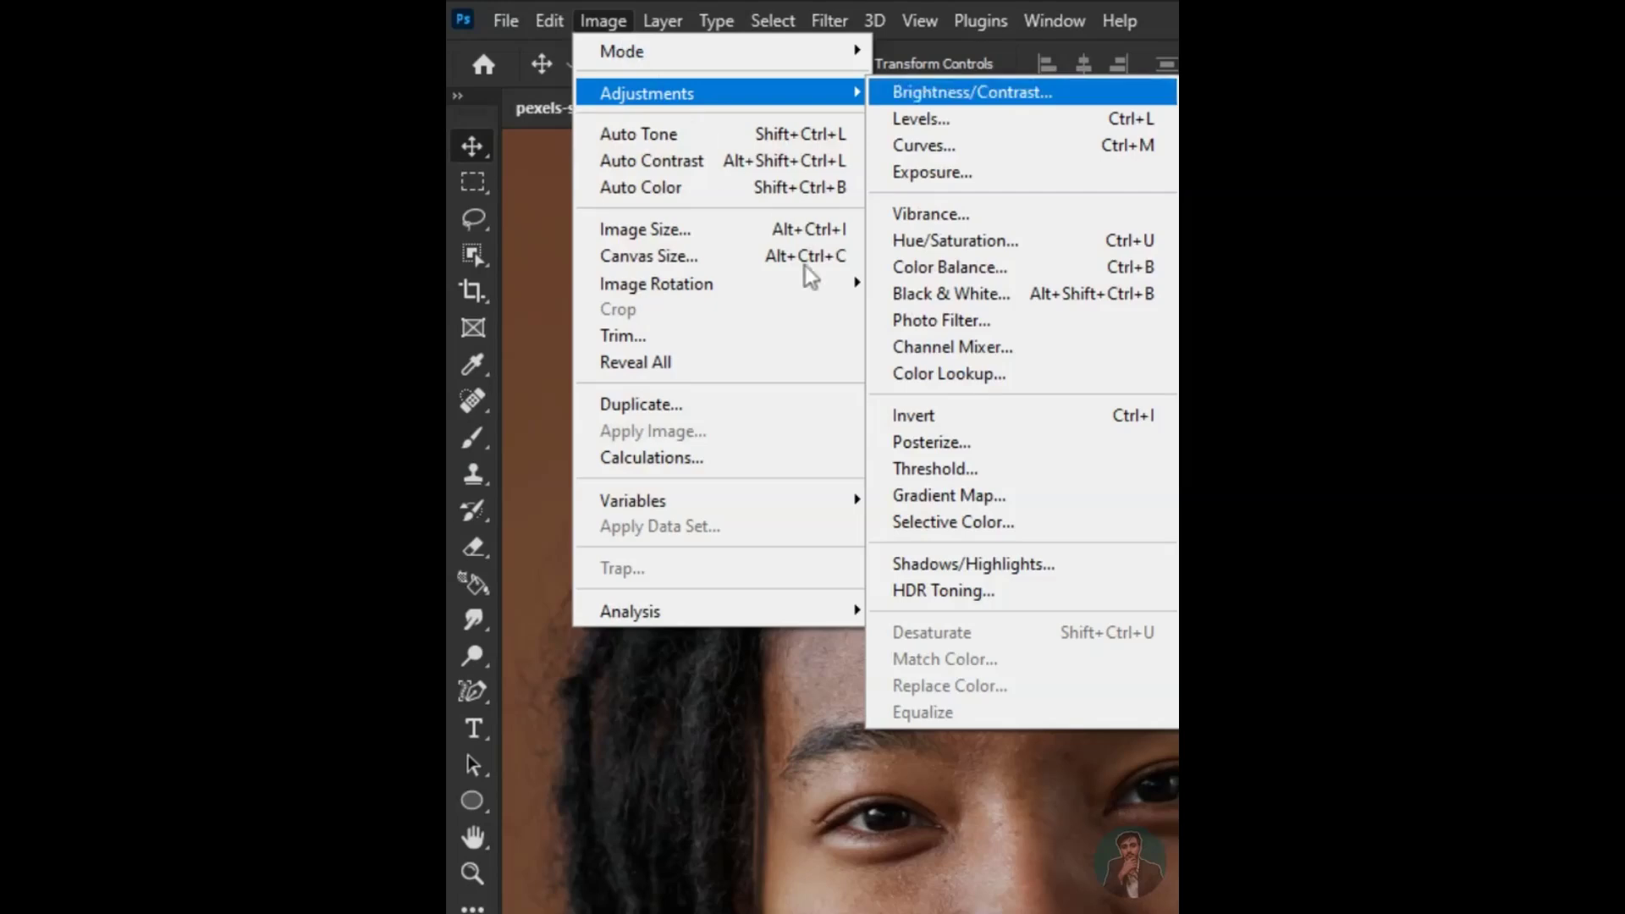
pyautogui.click(927, 415)
# Apply a High Pass filter with a 30.0-pixel radius to the inverted copy and set its blend mode to Hard Light
pyautogui.click(830, 20)
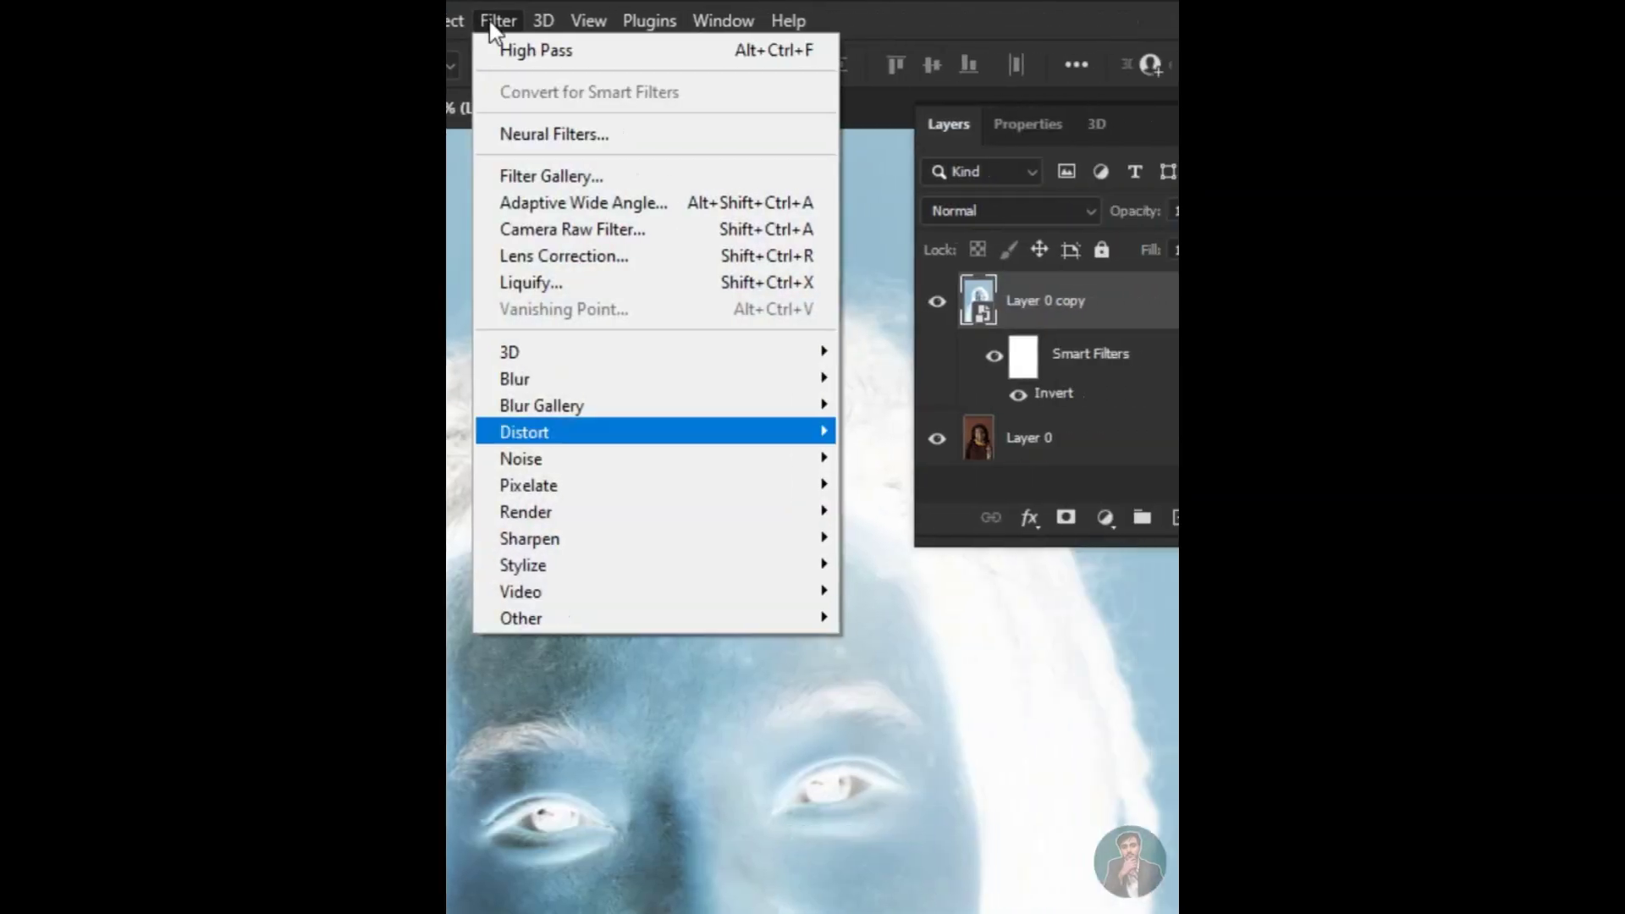
pyautogui.moveTo(525, 617)
pyautogui.click(892, 642)
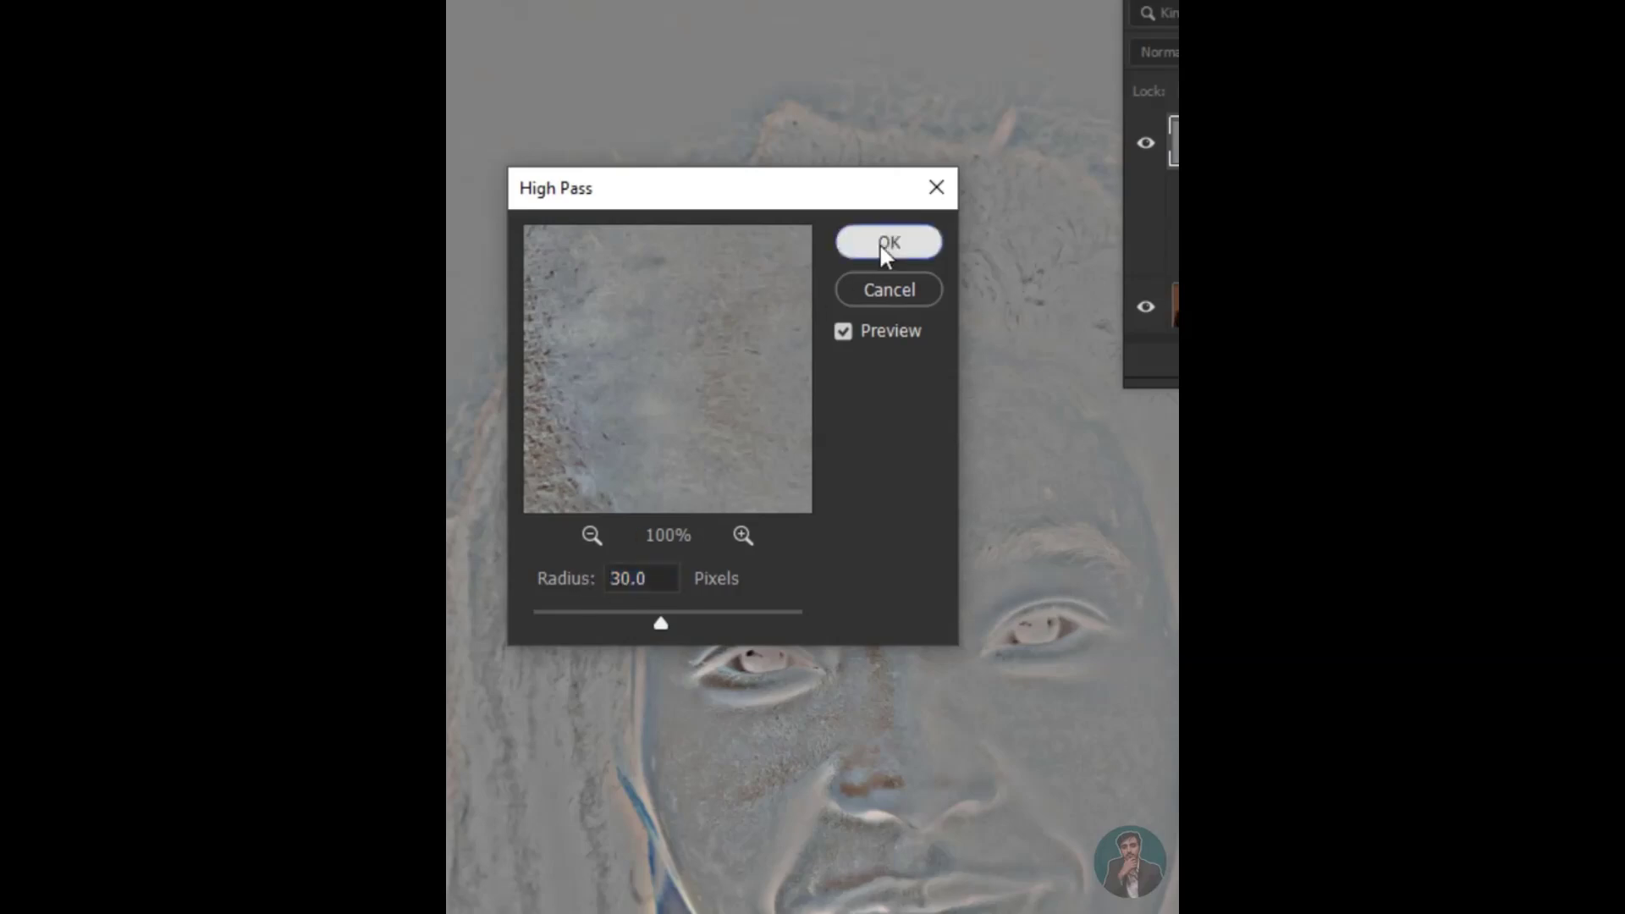
pyautogui.click(881, 242)
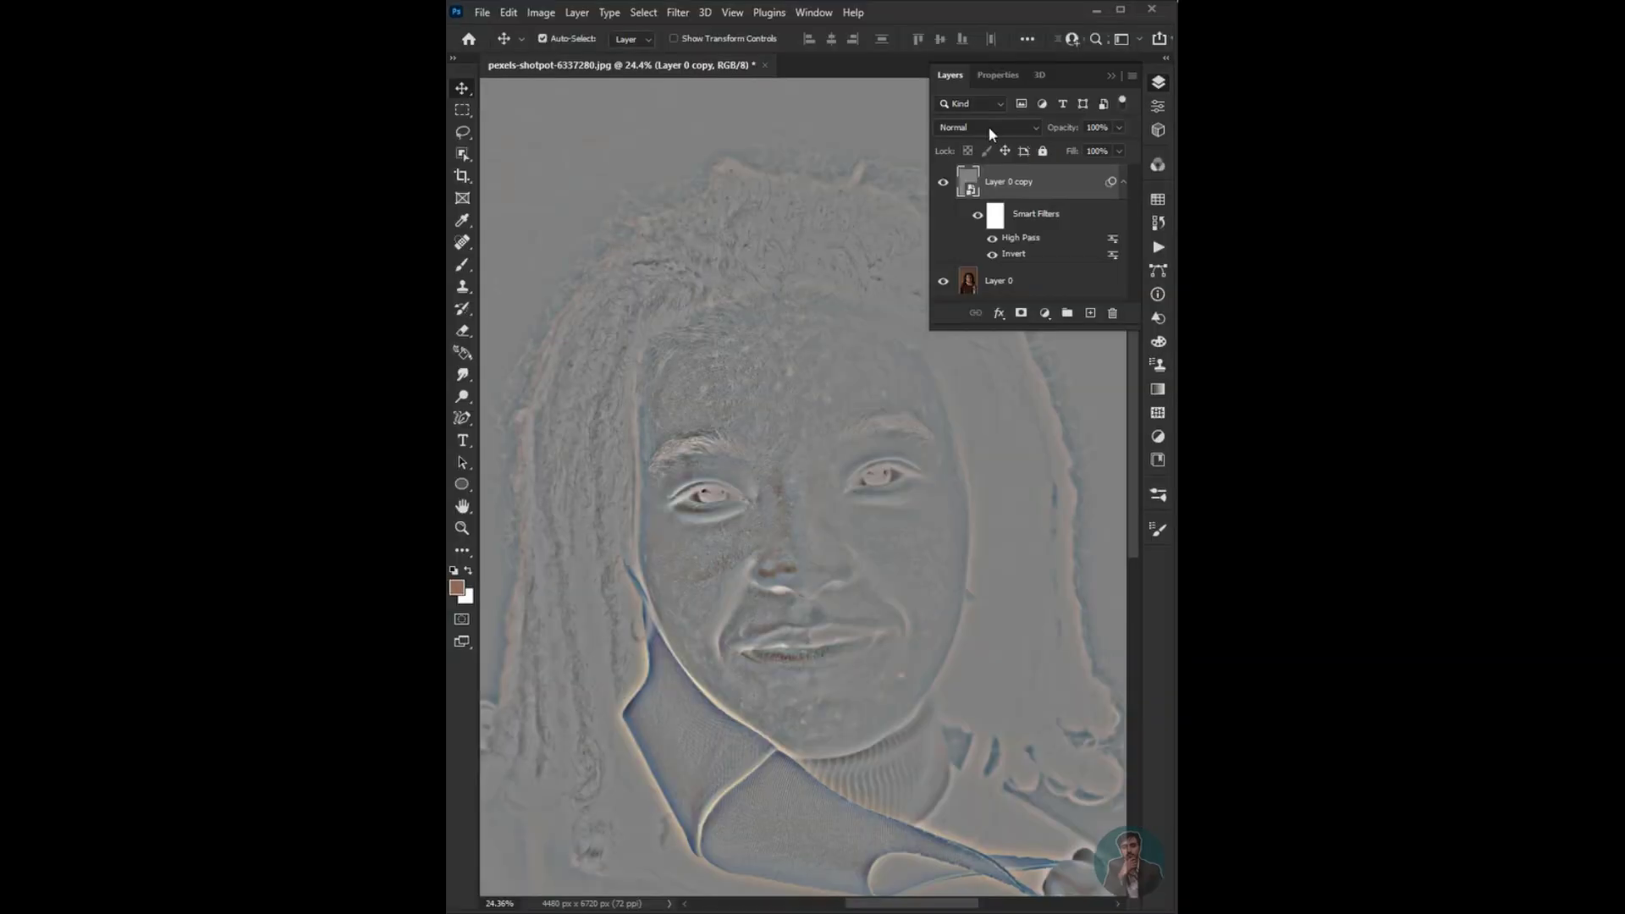
pyautogui.click(989, 129)
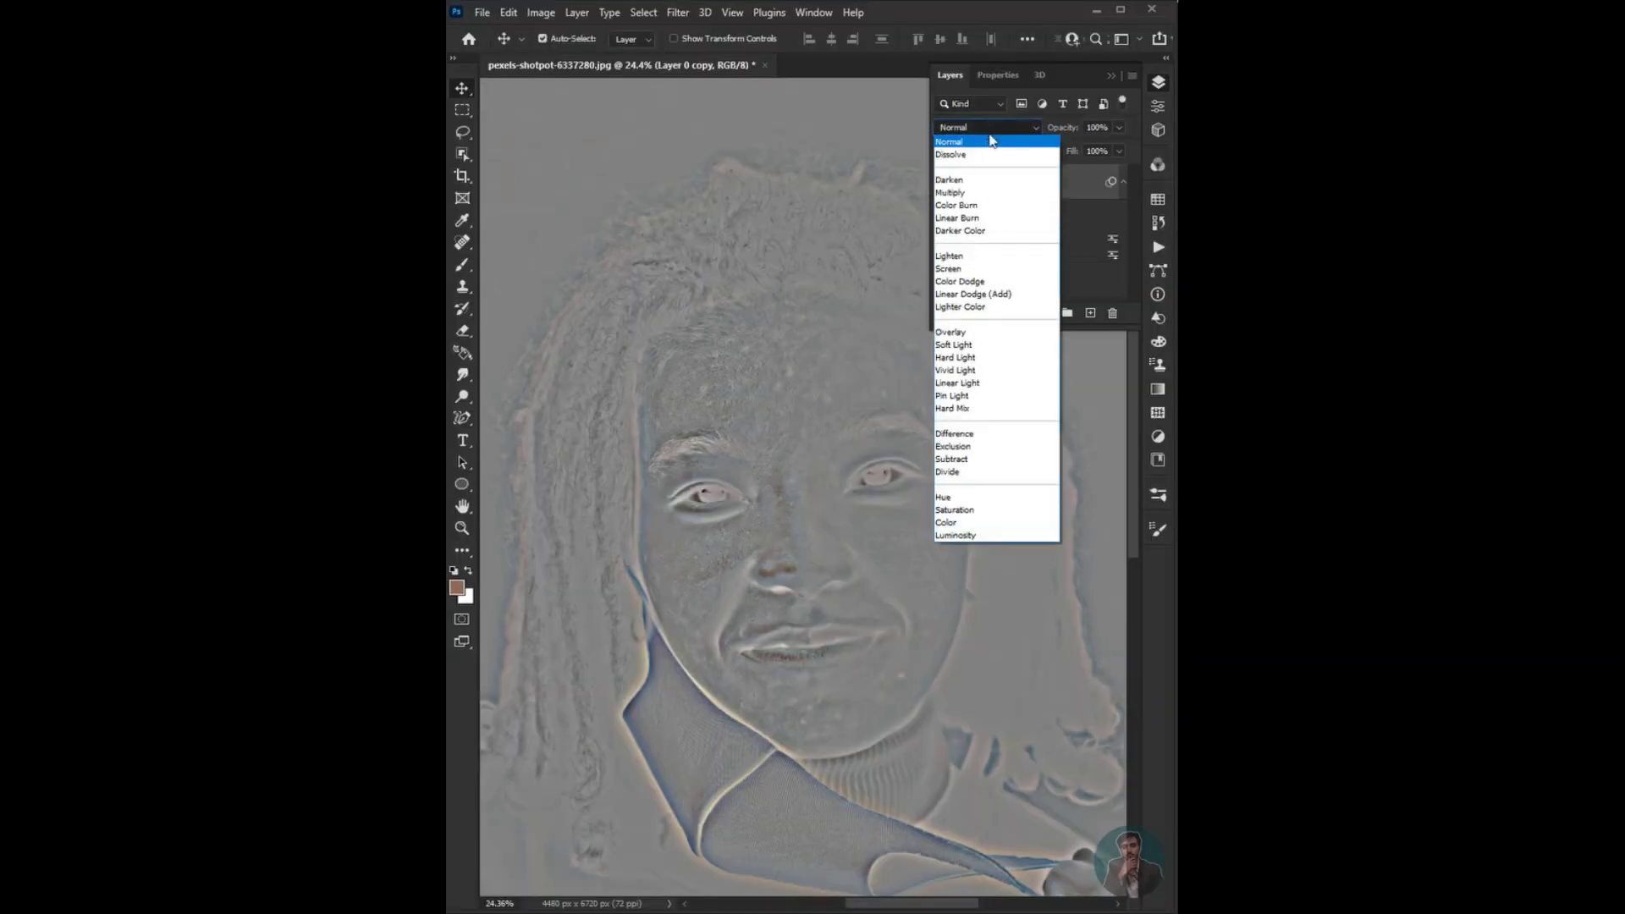
pyautogui.click(974, 359)
# Apply a Gaussian Blur with a 5.4-pixel radius to the copy and hide the layer with a black layer mask
pyautogui.click(678, 12)
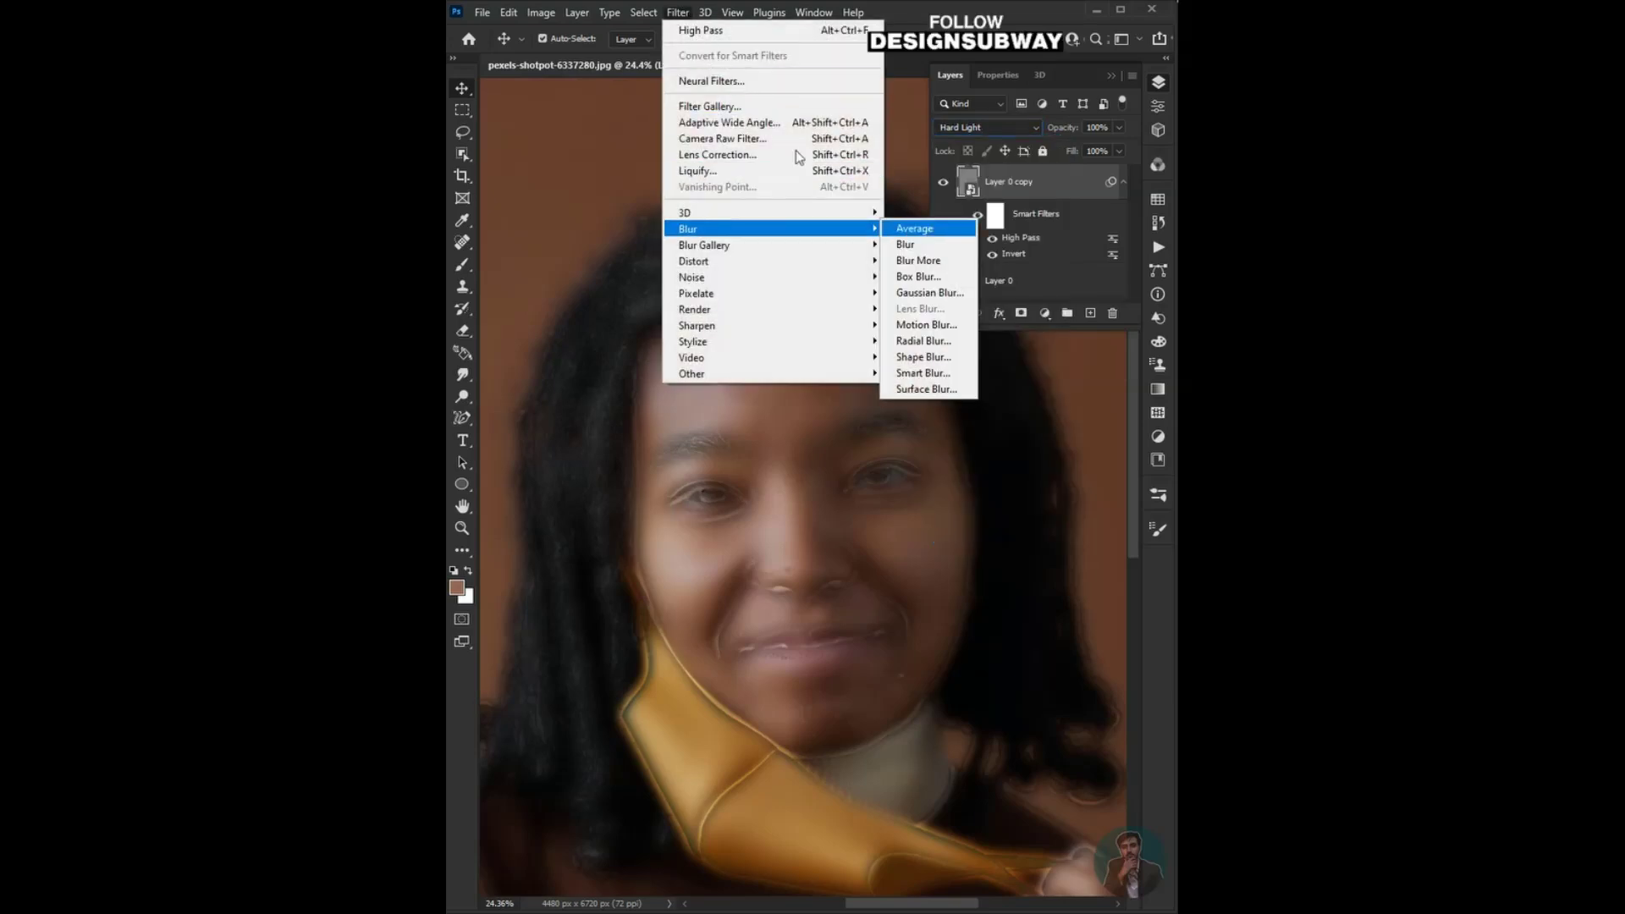
pyautogui.click(929, 292)
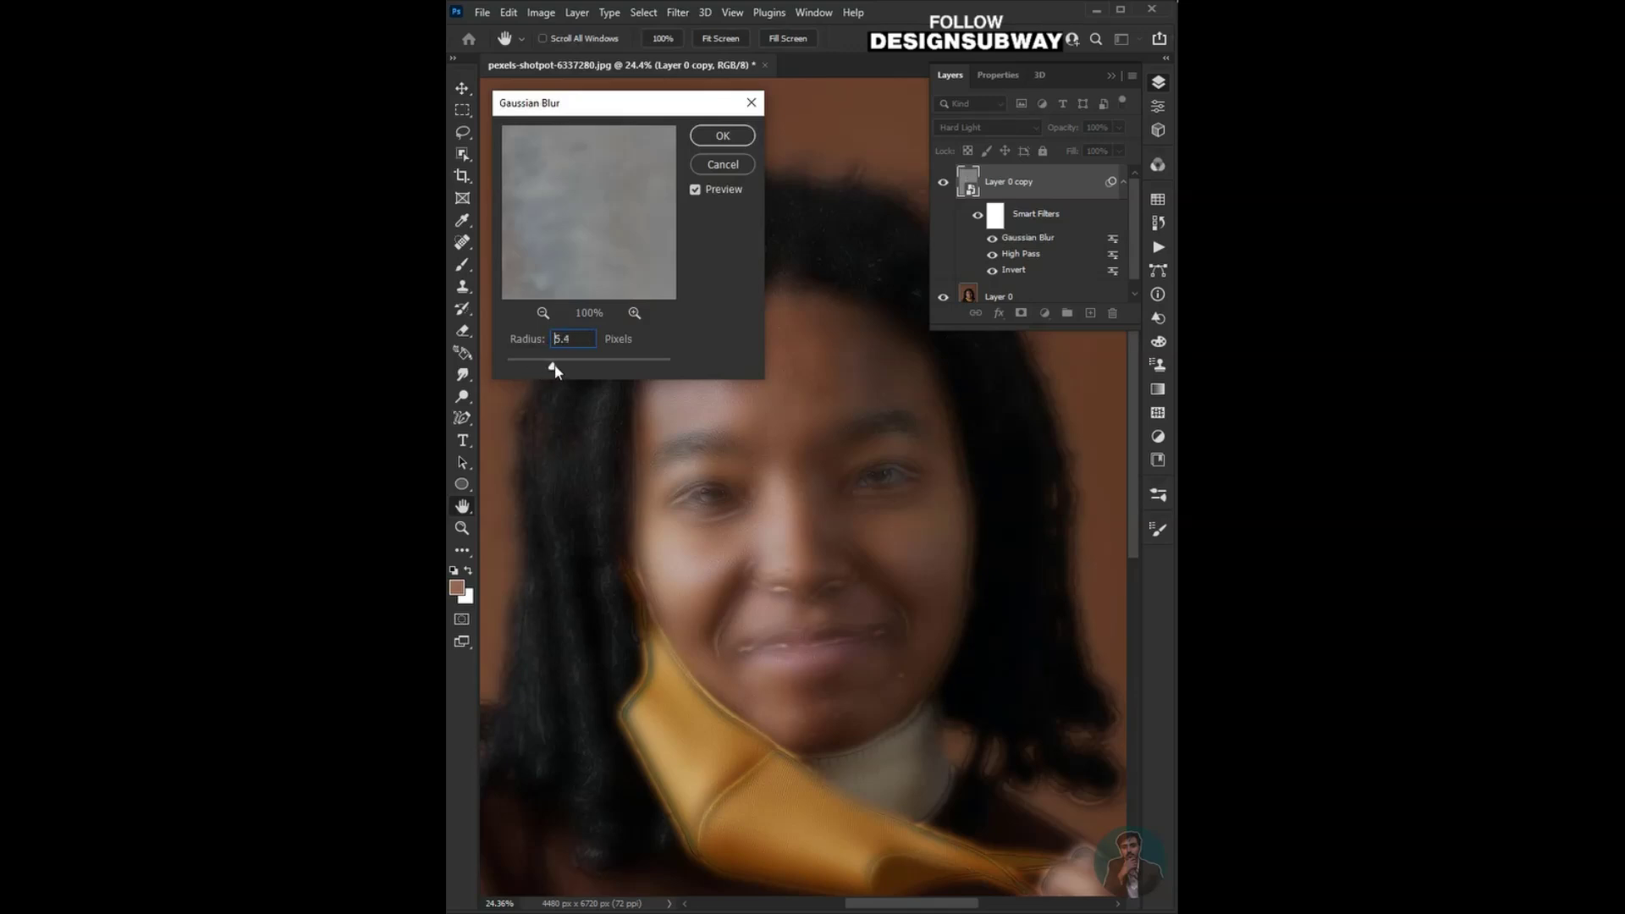
pyautogui.click(719, 137)
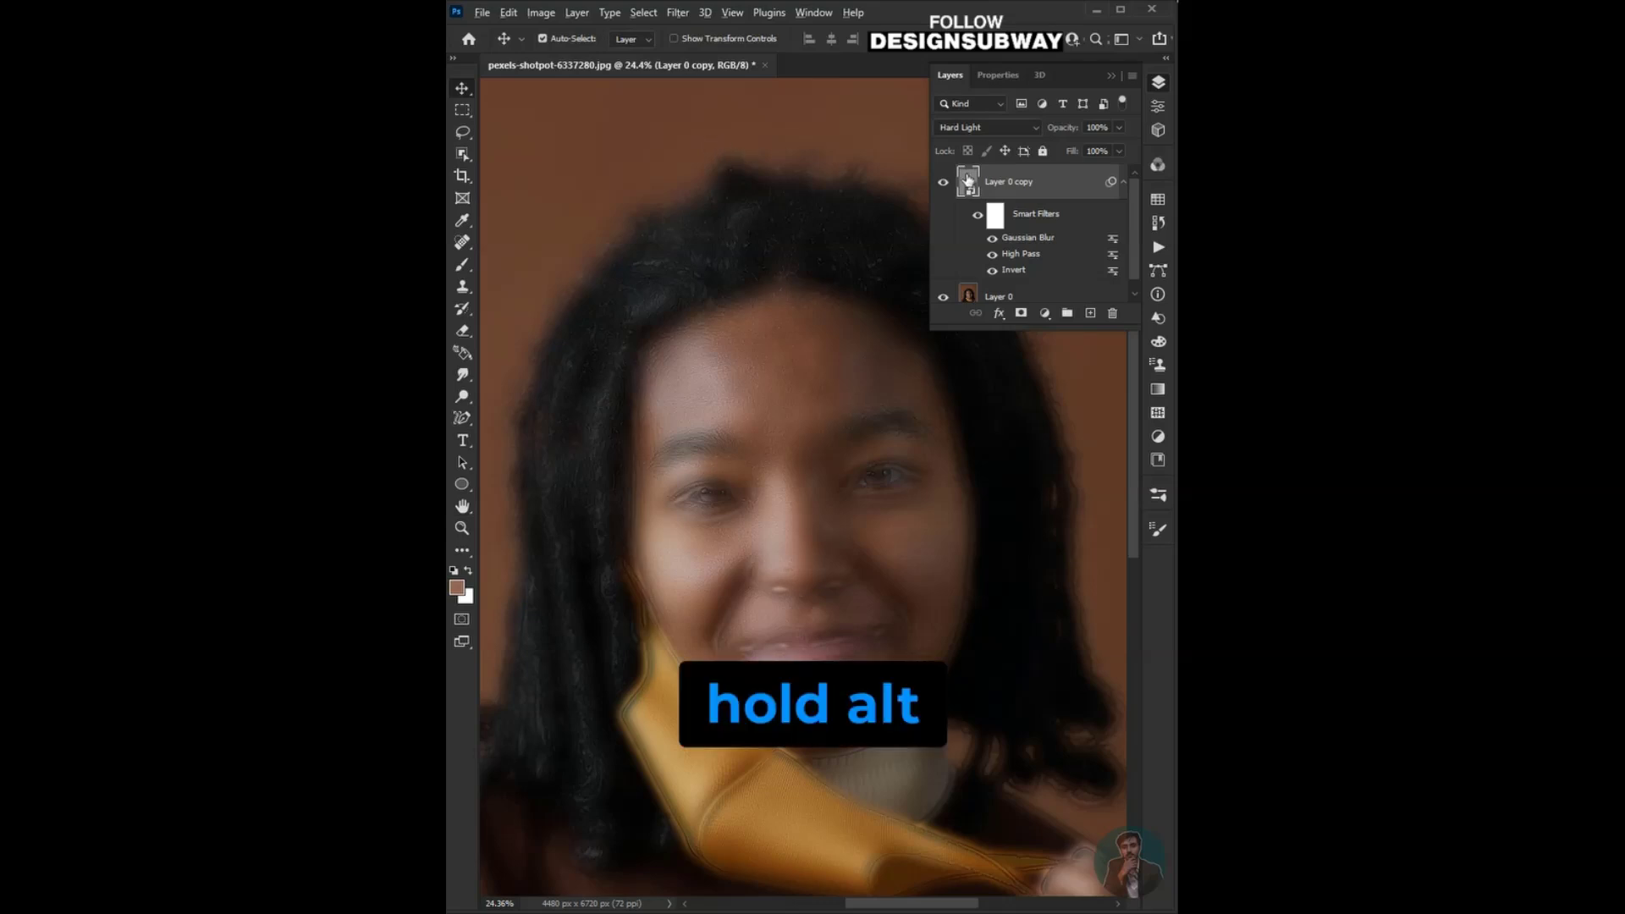
pyautogui.keyDown('alt'); pyautogui.click(1021, 314); pyautogui.keyUp('alt')
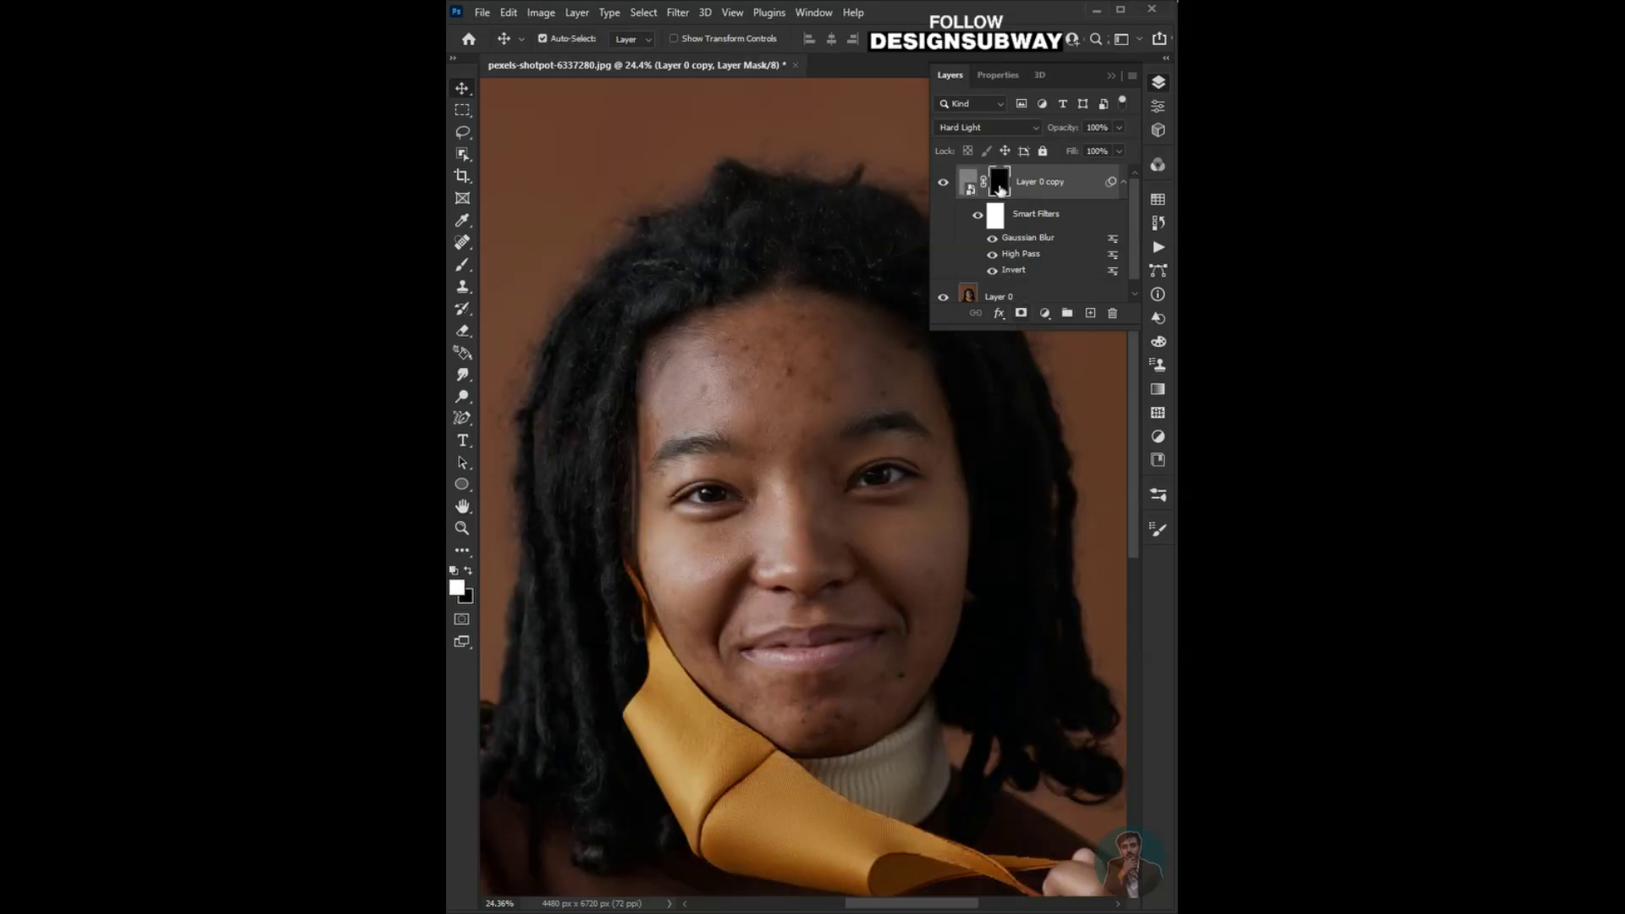
# Paint white on the Layer 0 copy mask over the face's blemished skin with a soft size 200 brush at 28% opacity
pyautogui.click(1110, 75)
pyautogui.scroll(2, 880, 609)
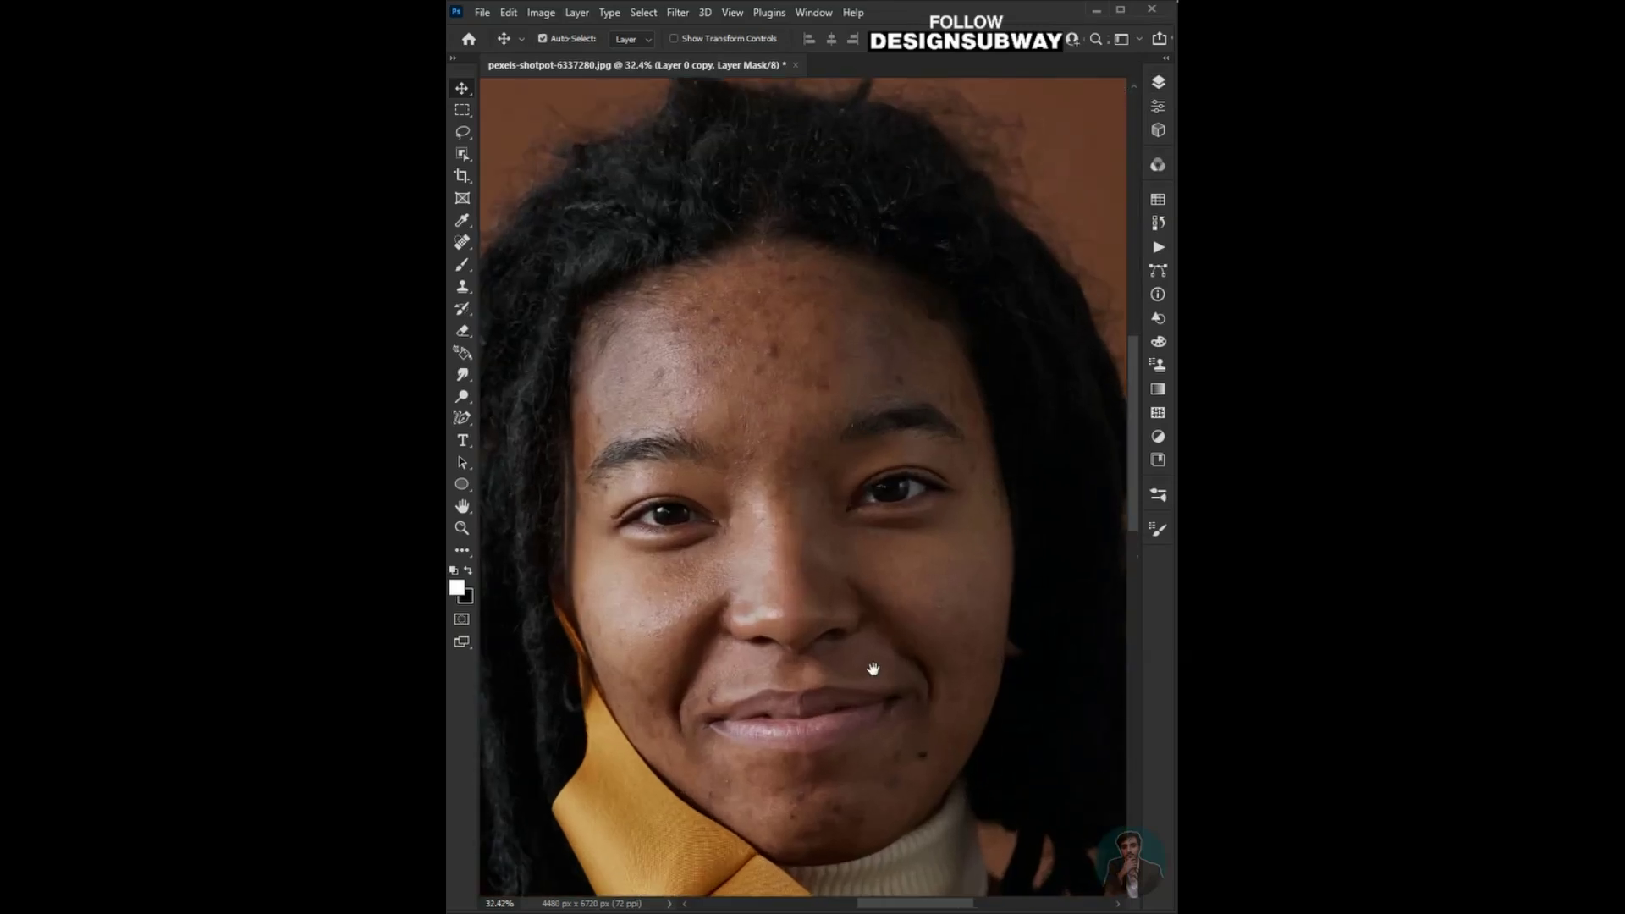
pyautogui.click(464, 265)
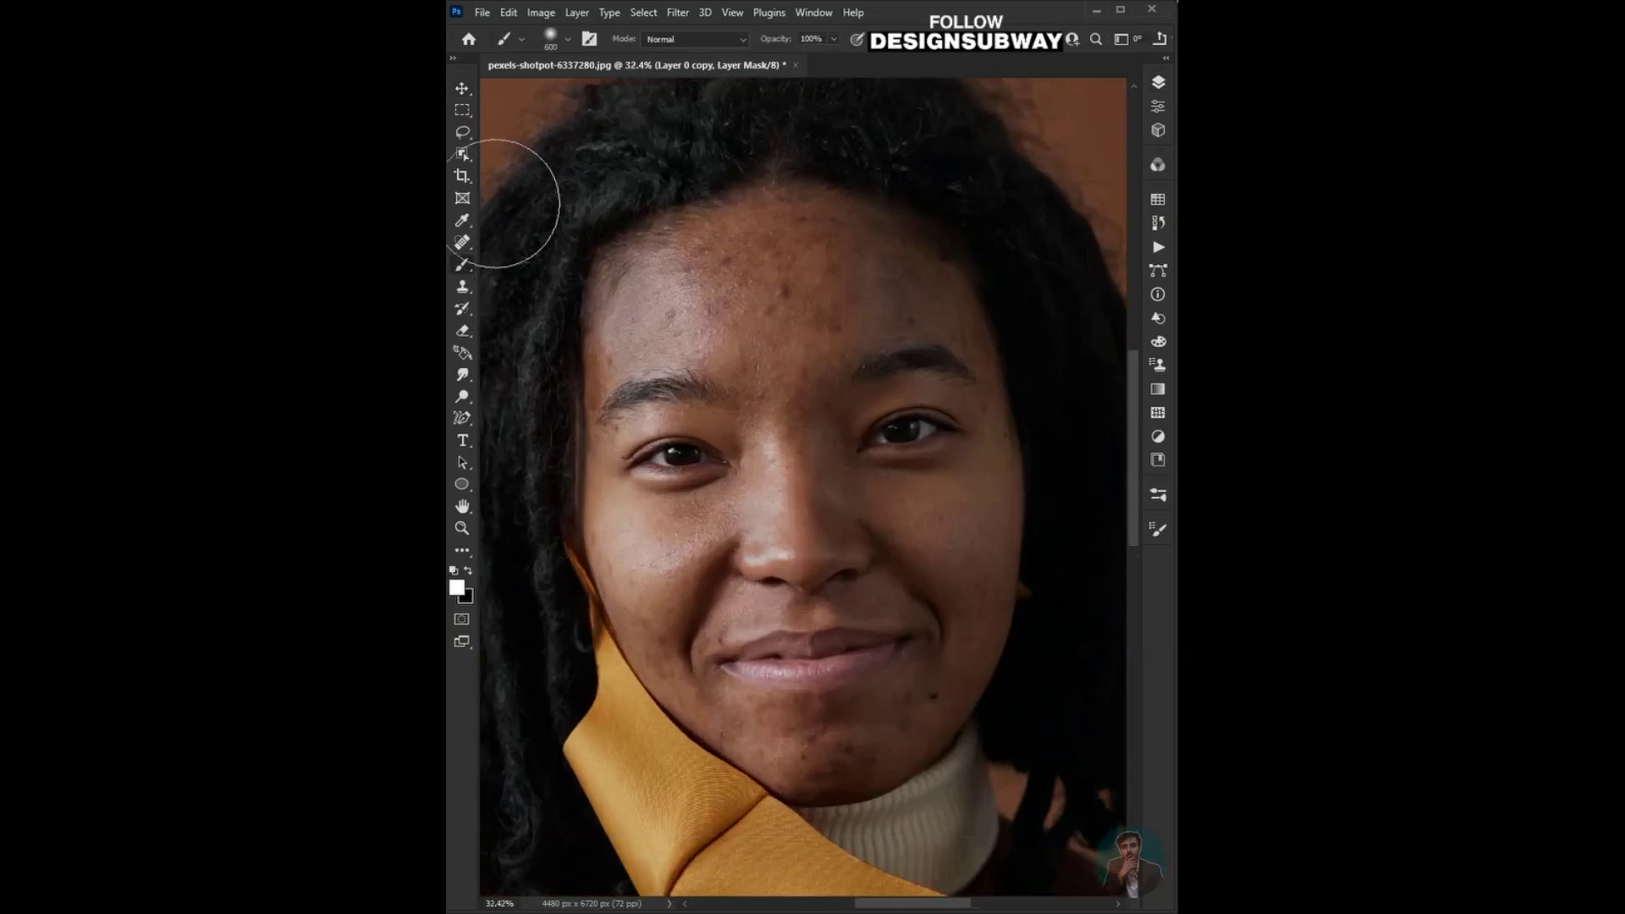
pyautogui.click(571, 40)
pyautogui.click(783, 42)
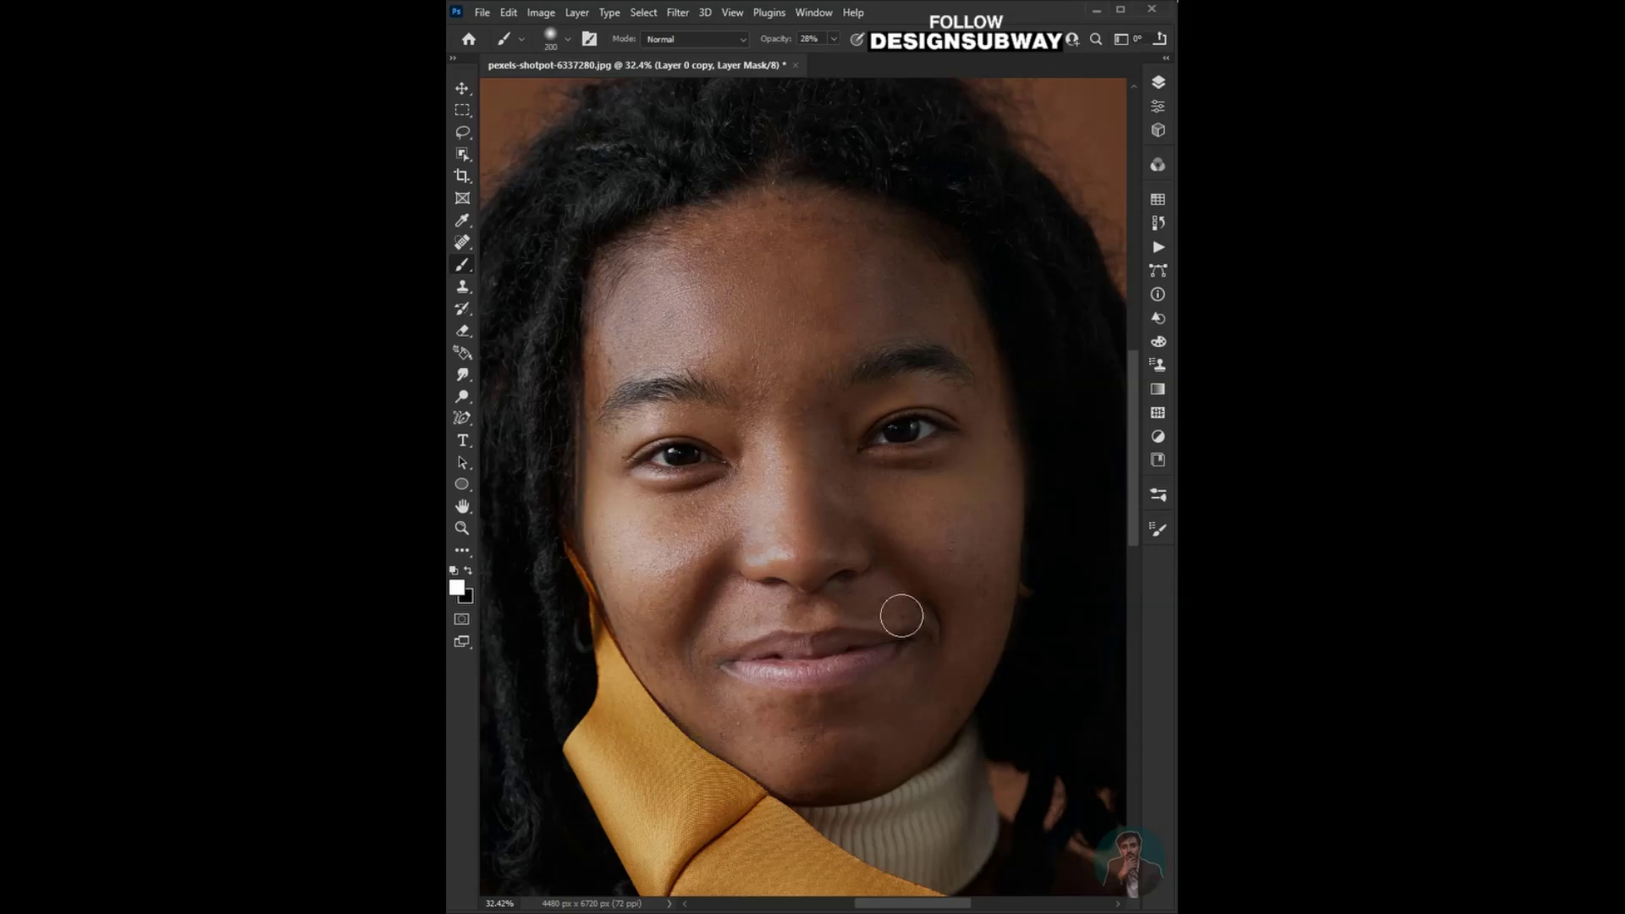
pyautogui.click(1158, 83)
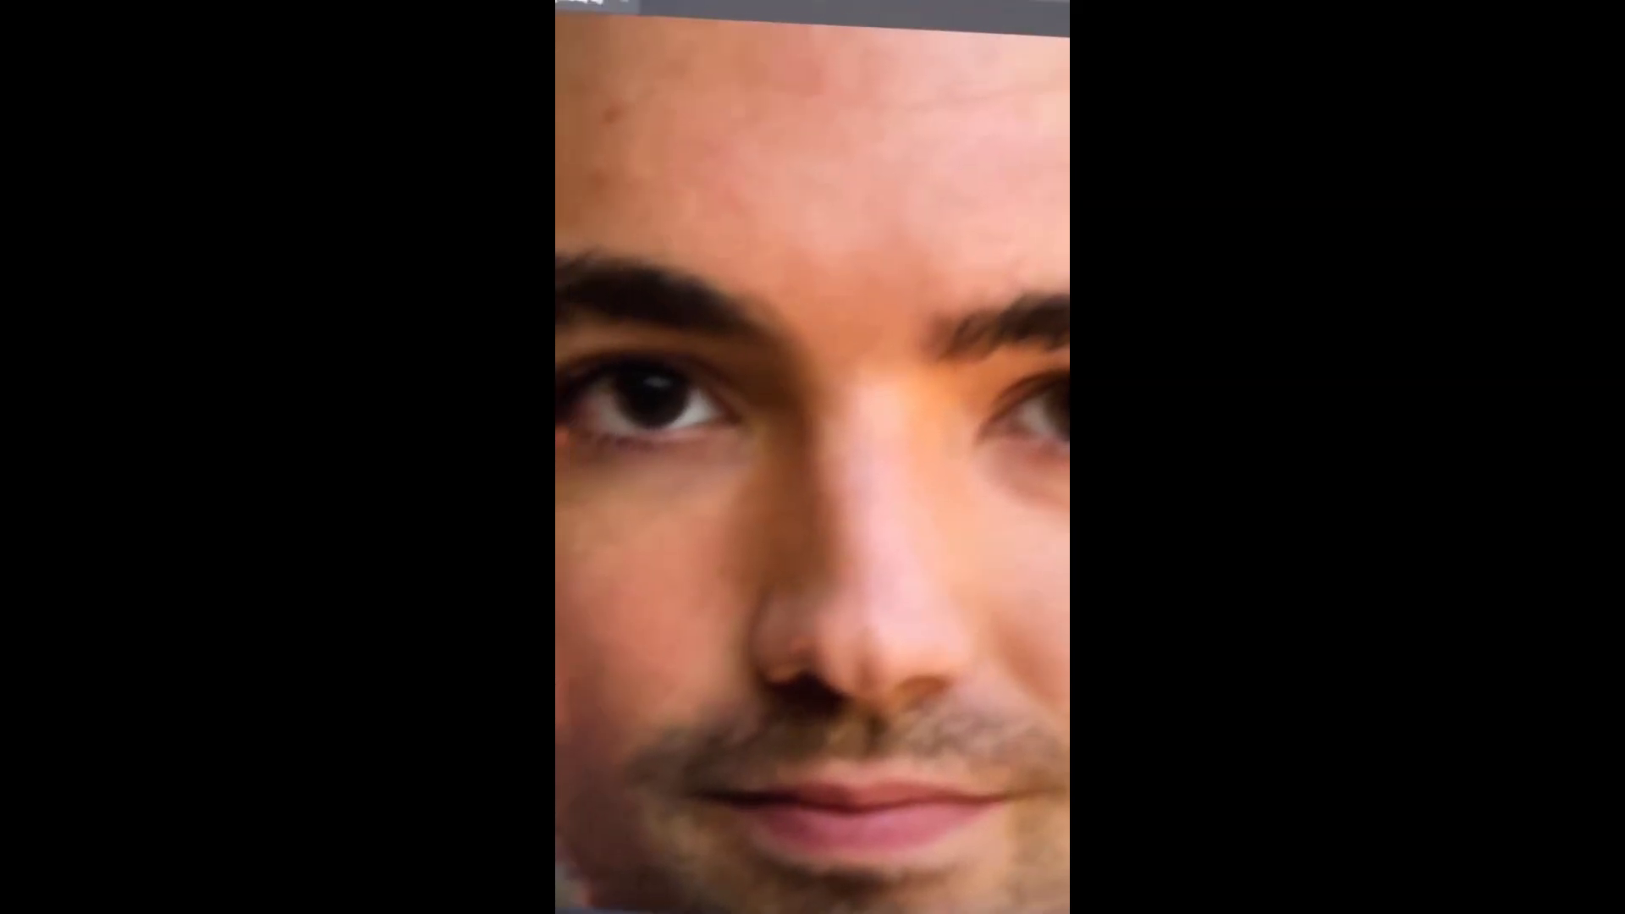
# Measure the length and angle of the blur streak in the Sample.jpg portrait's eye with the Ruler tool
pyautogui.rightClick(582, 278)
pyautogui.click(716, 322)
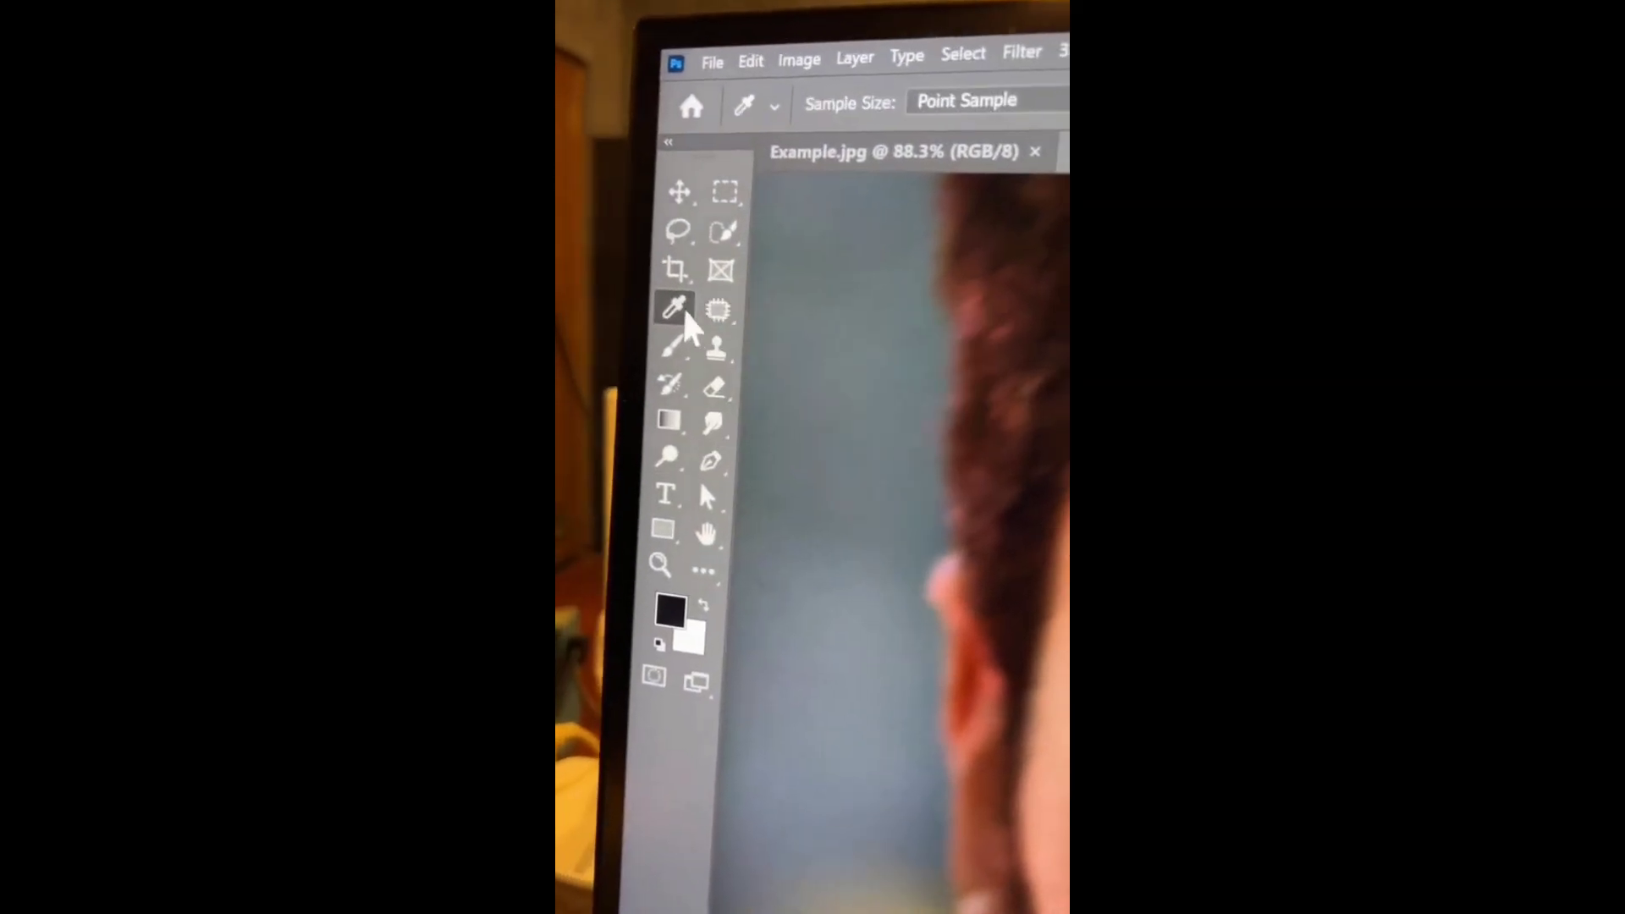
pyautogui.rightClick(690, 315)
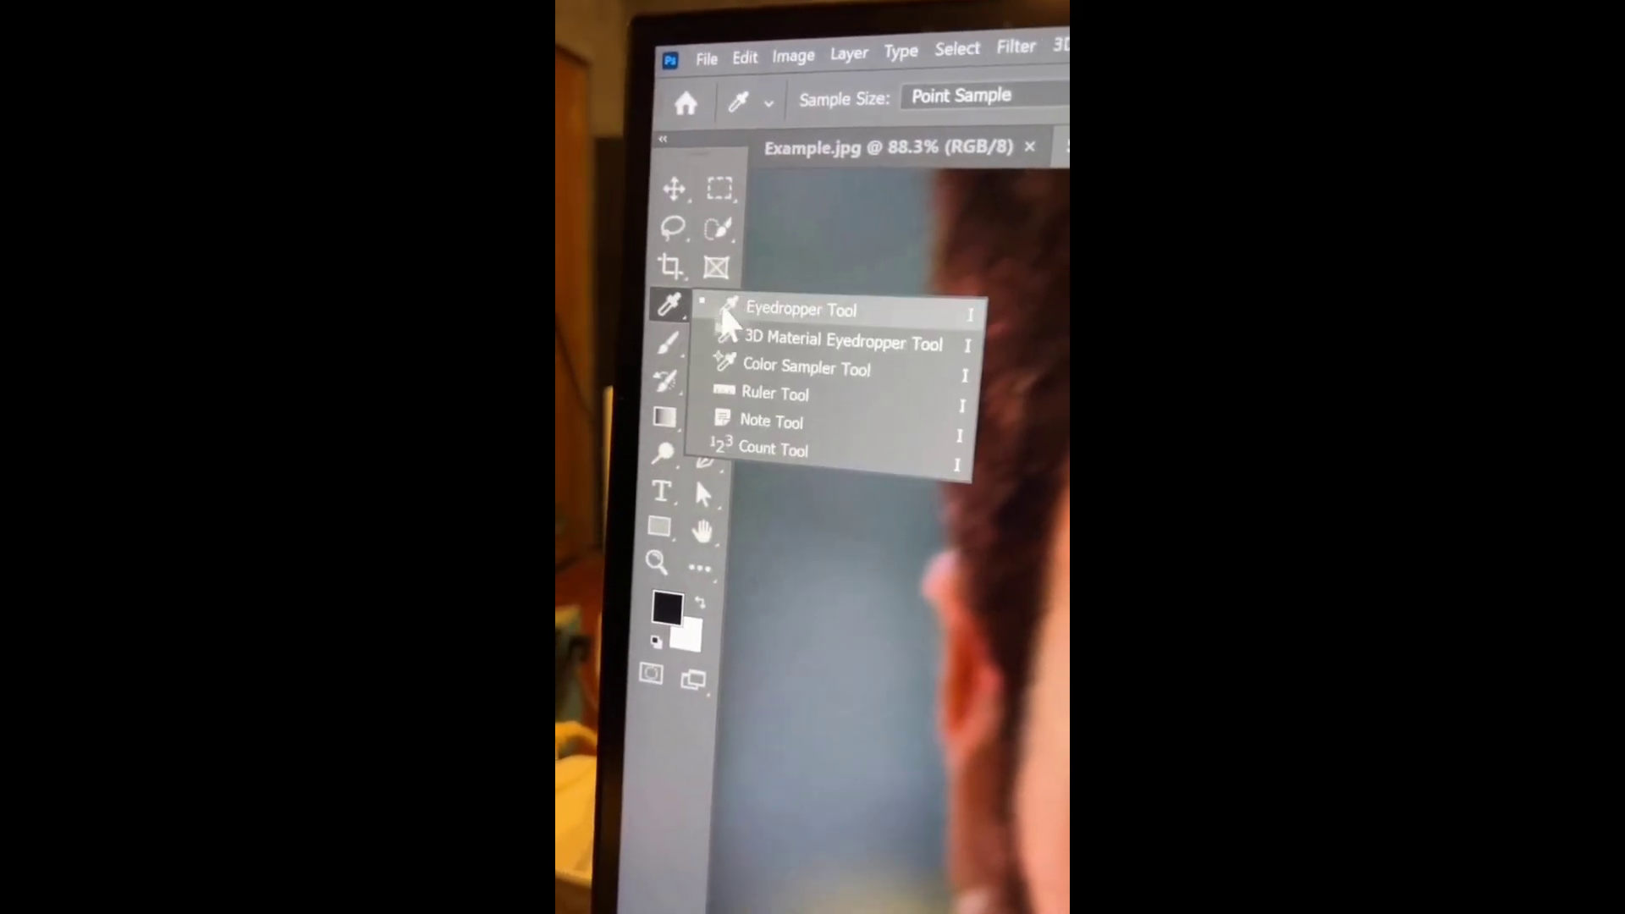
pyautogui.click(766, 390)
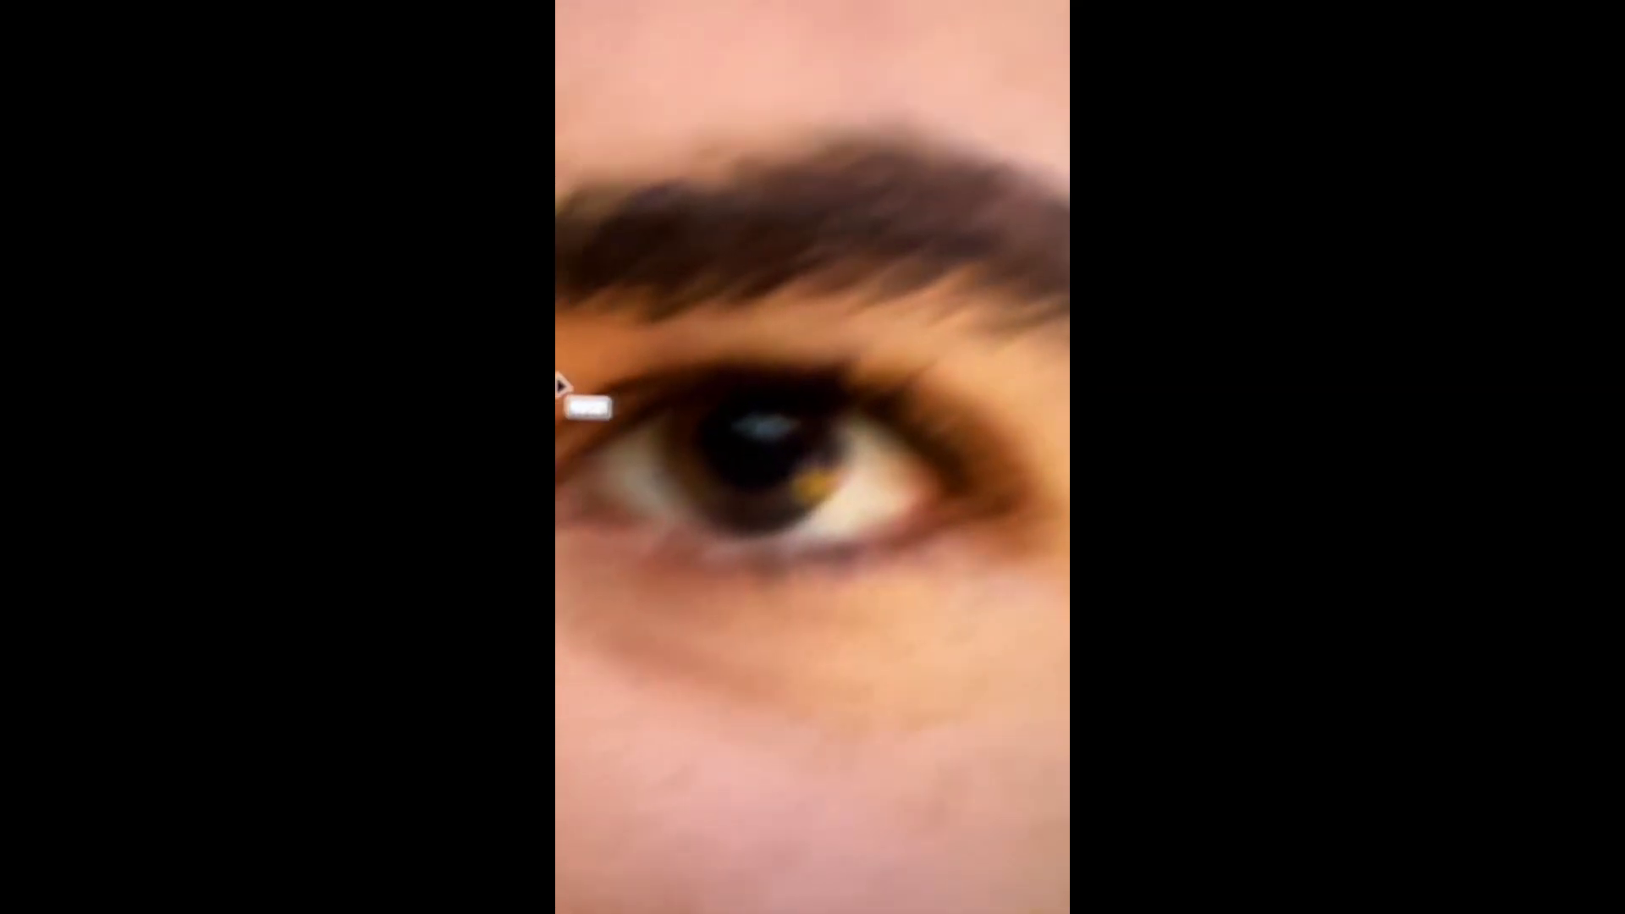
pyautogui.moveTo(753, 495); pyautogui.dragTo(786, 476)
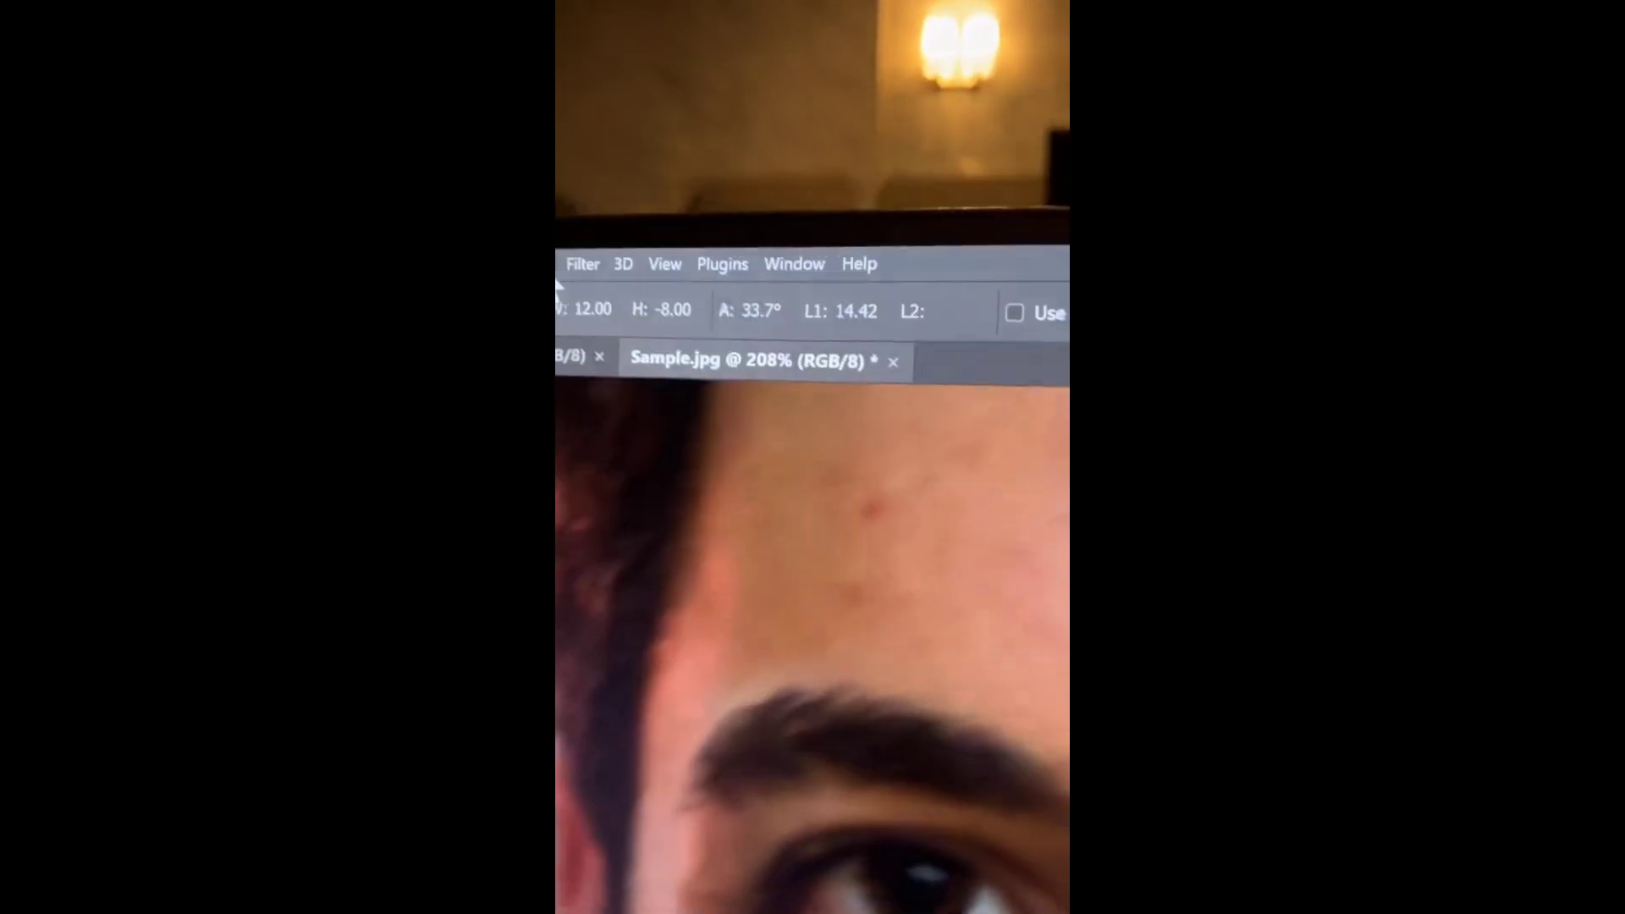
# Start choosing a filter to apply to the Sample.jpg portrait
pyautogui.click(629, 286)
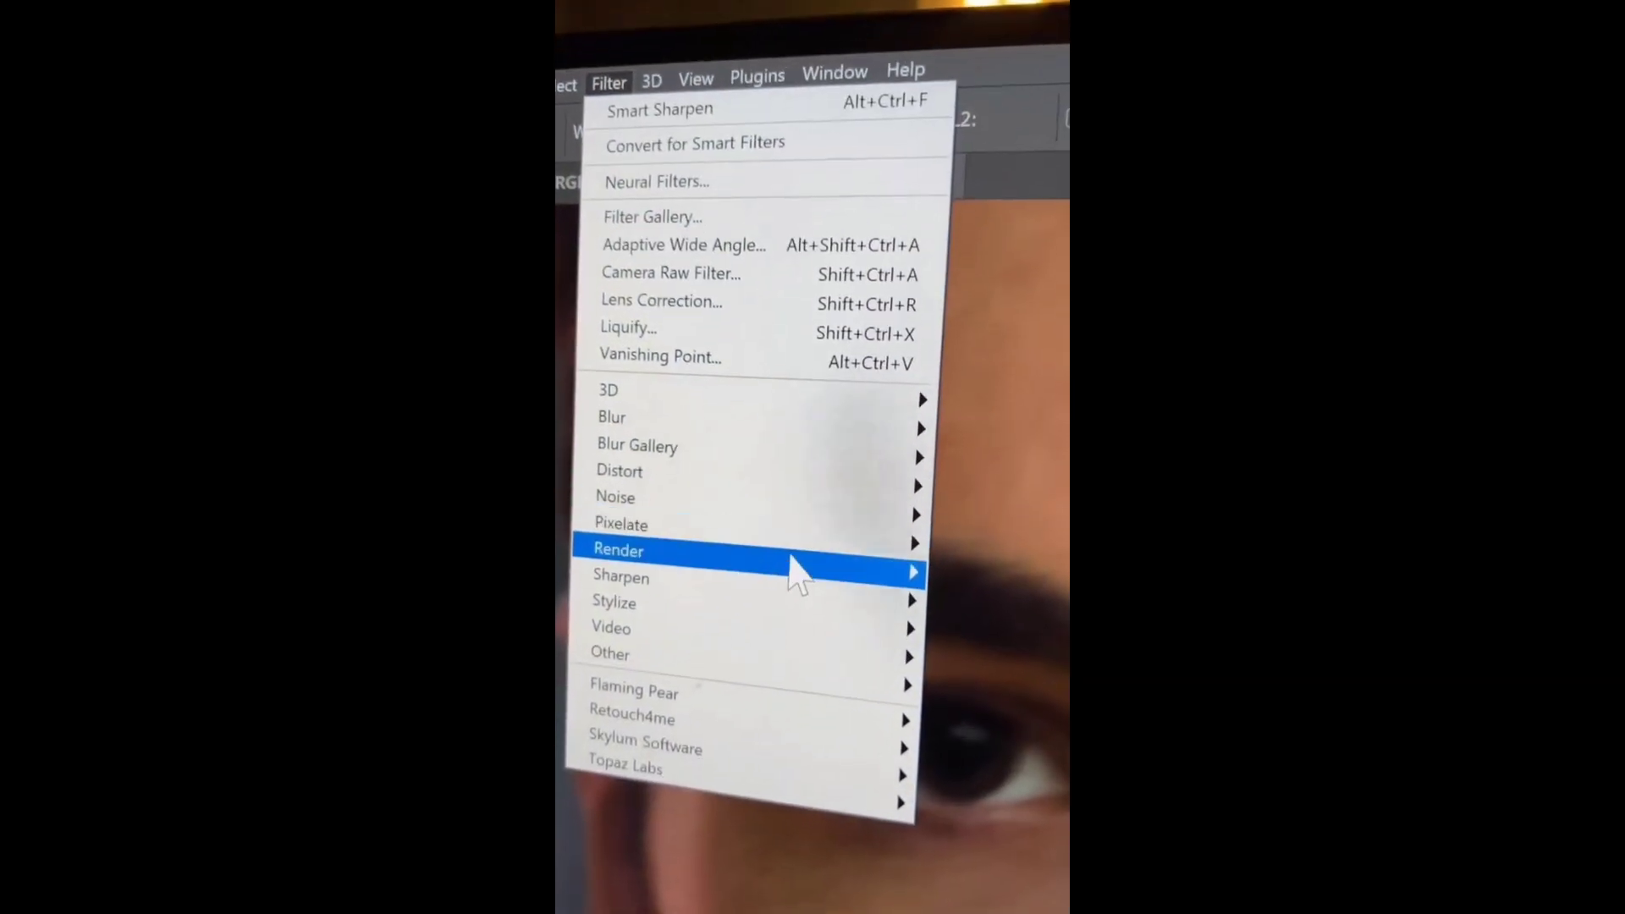